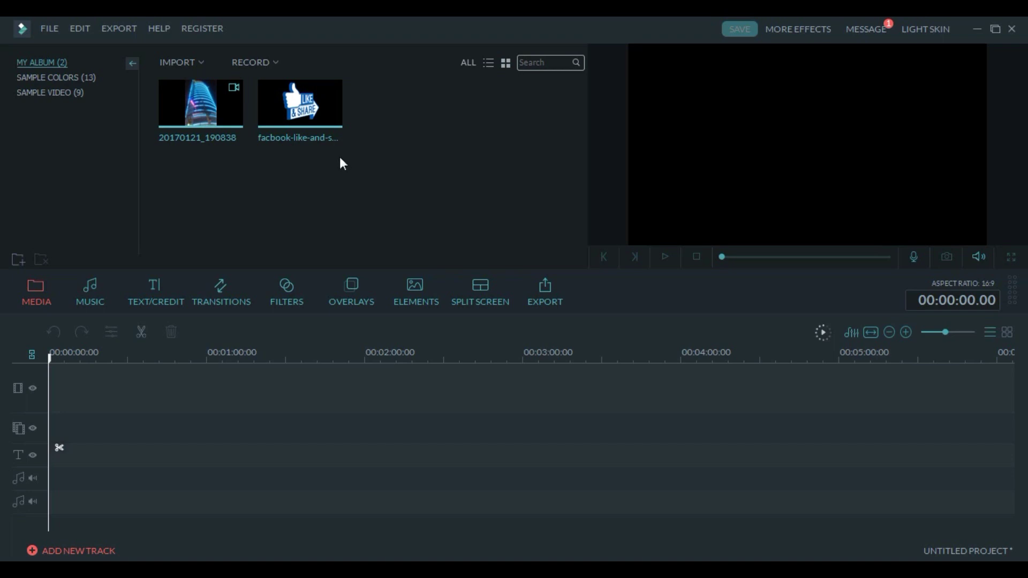
click(195, 123)
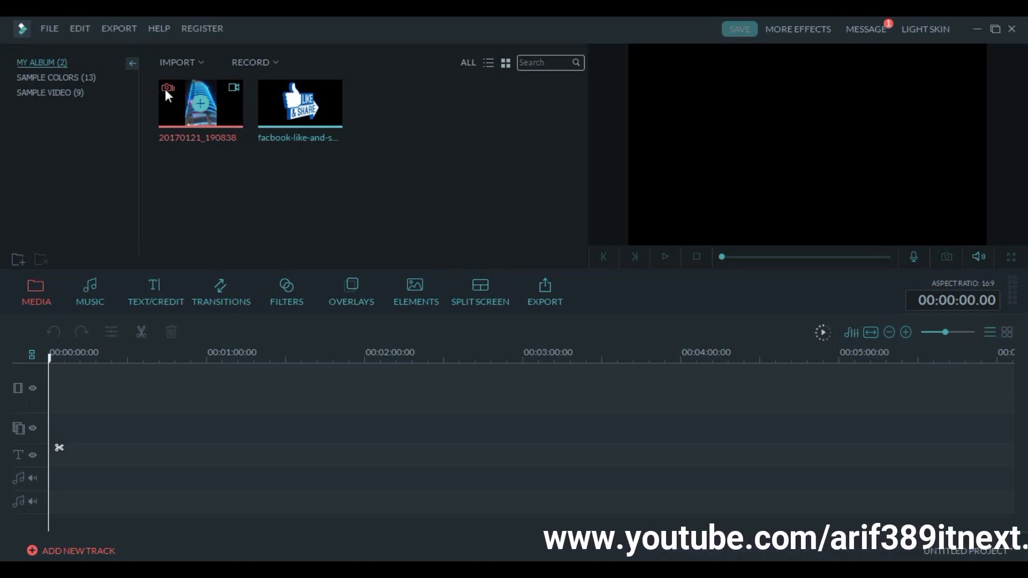
click(191, 59)
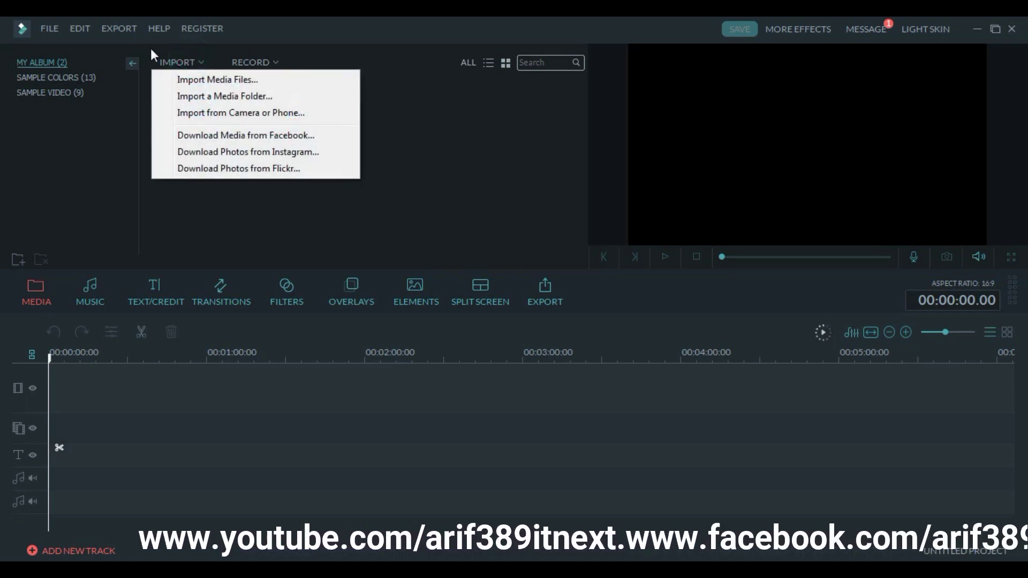
click(49, 31)
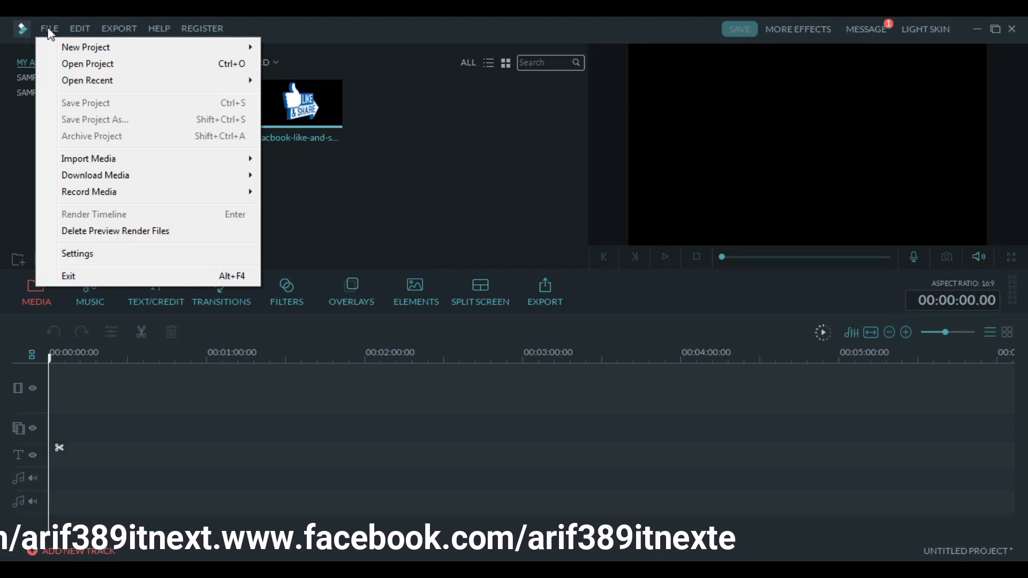
click(395, 182)
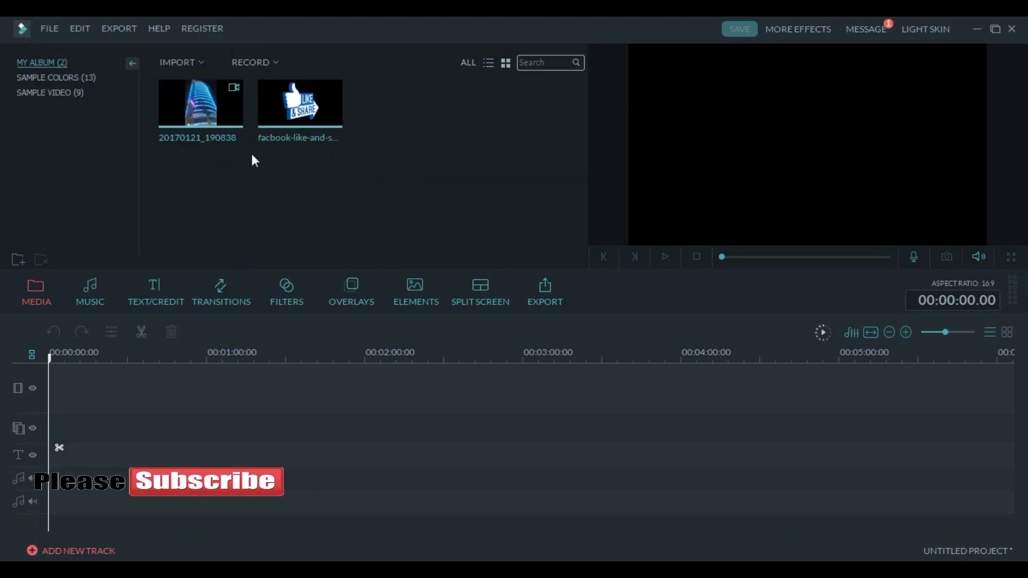
Add the 20170121_190838 video from the album to the start of the timeline's video track
mouse_move(204, 105)
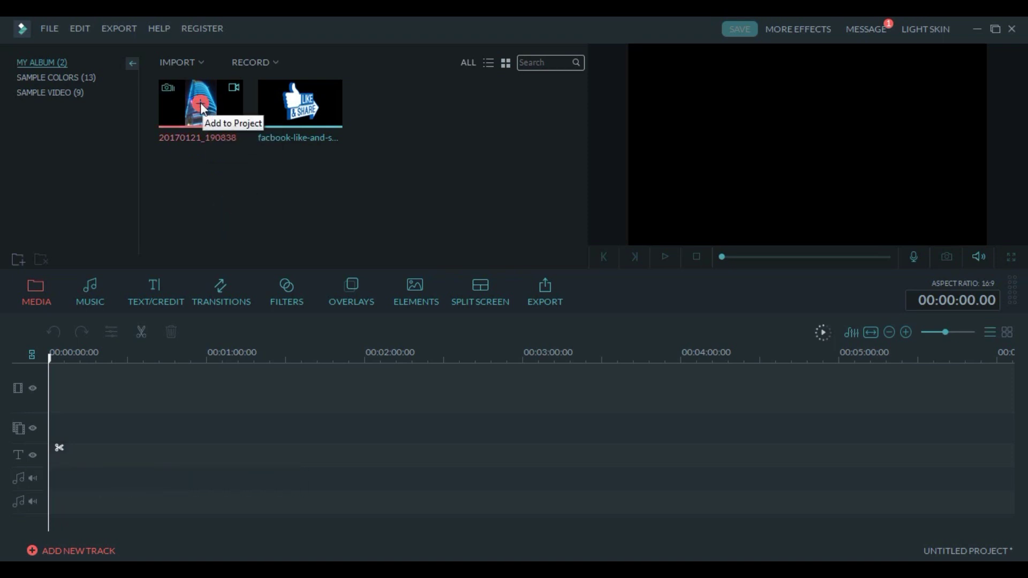
click(221, 111)
right_click(222, 112)
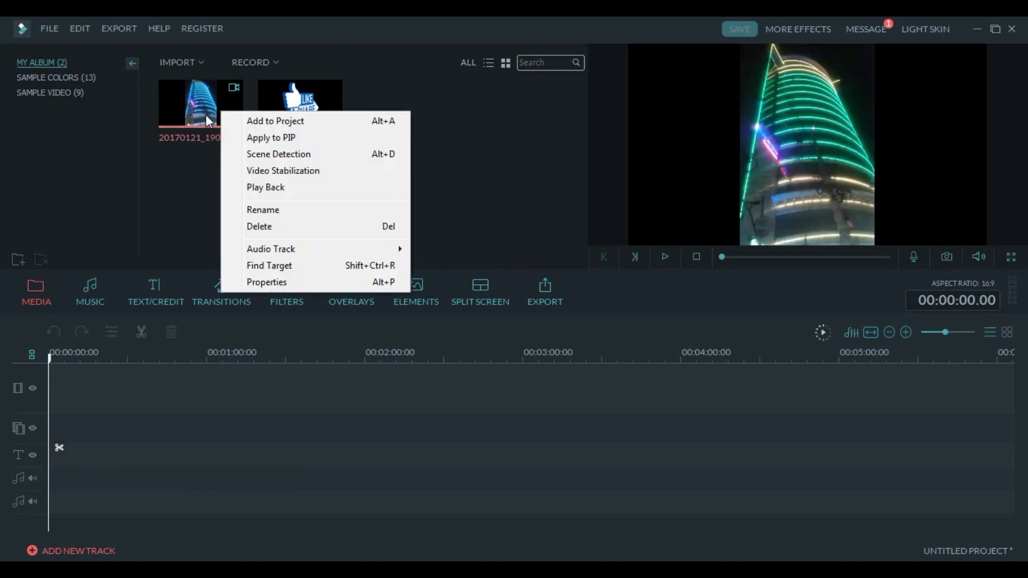
click(206, 165)
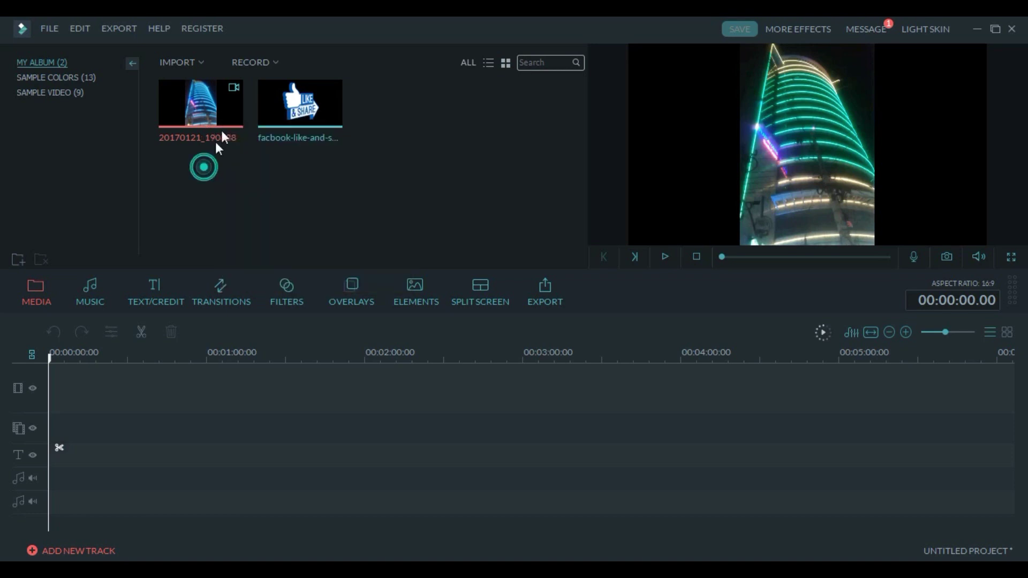
click(229, 110)
mouse_move(230, 110)
mouse_down()
mouse_move(98, 394)
mouse_move(214, 104)
mouse_up()
mouse_move(207, 112)
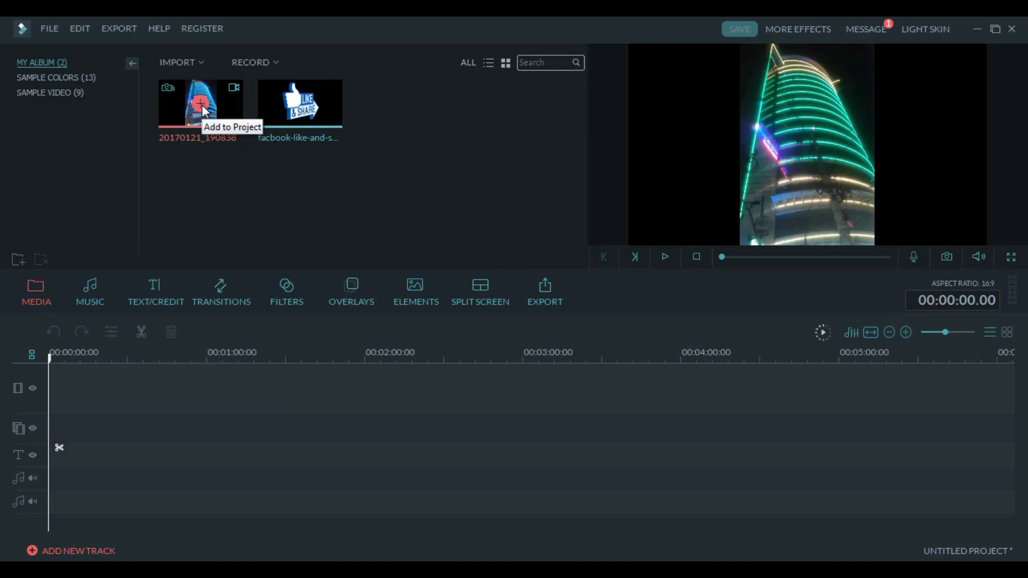
click(201, 105)
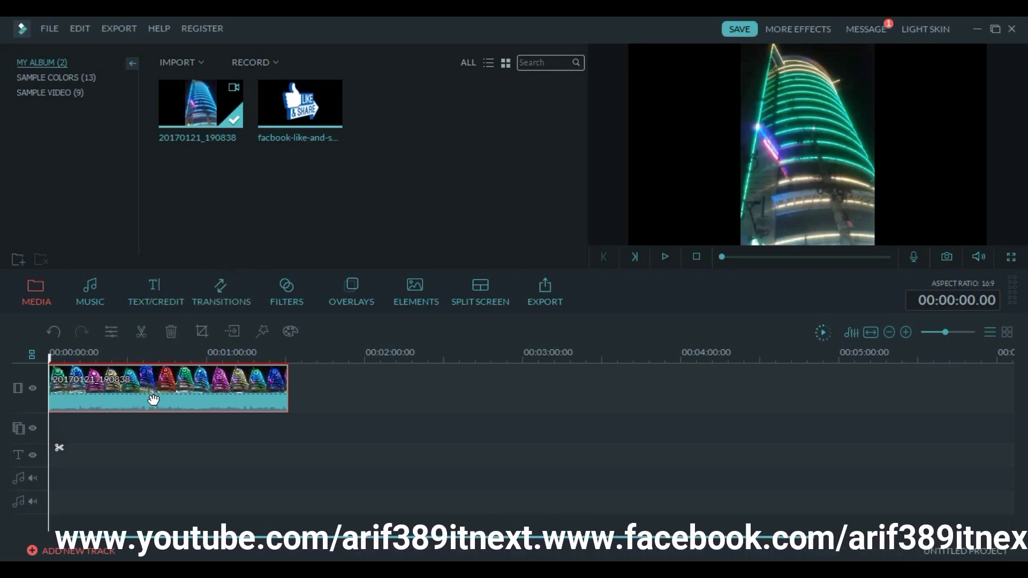
Check the preview volume and play the first seconds of the 20170121_190838 clip, stopping playback when finished
click(979, 257)
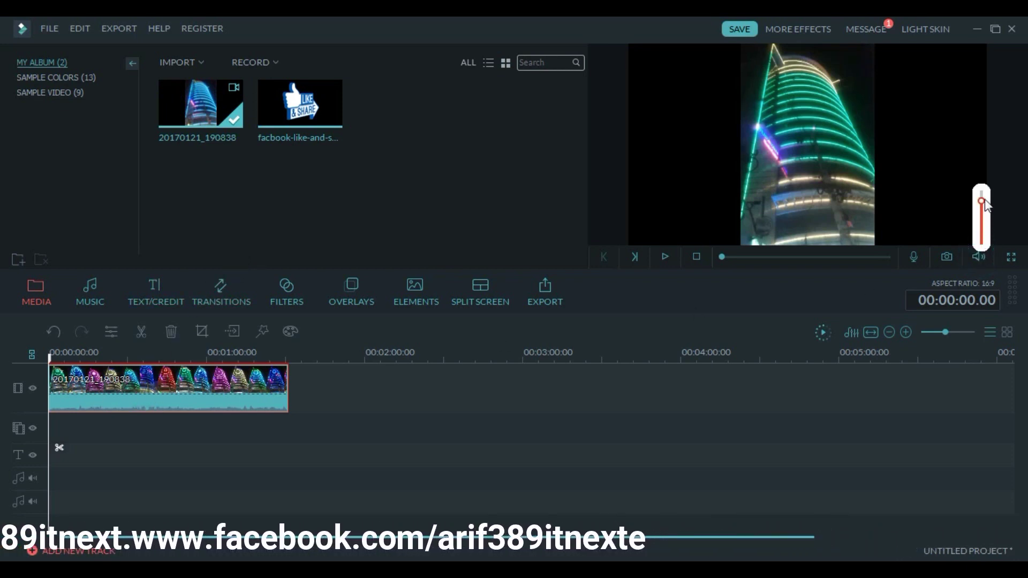
click(666, 258)
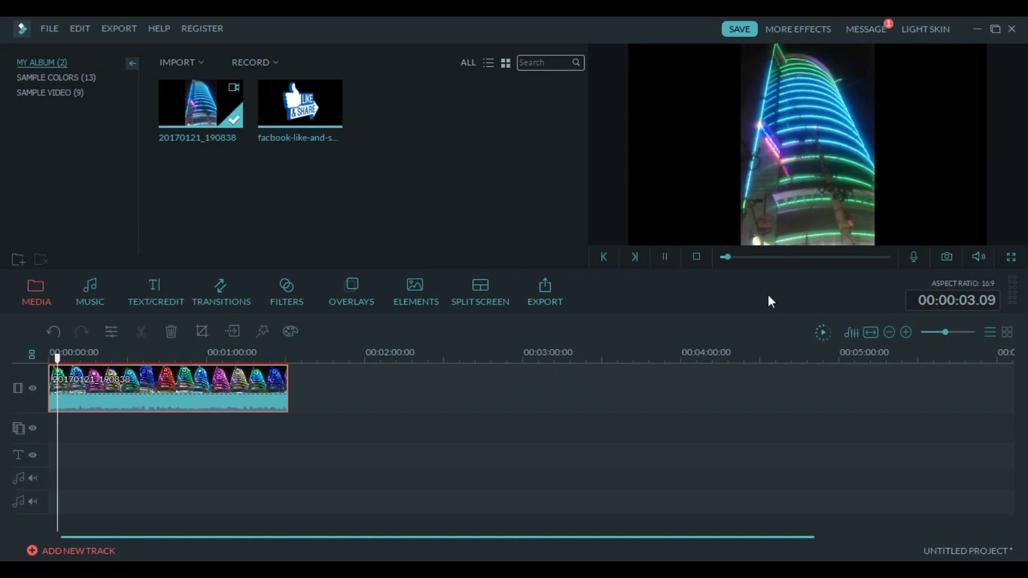
click(696, 257)
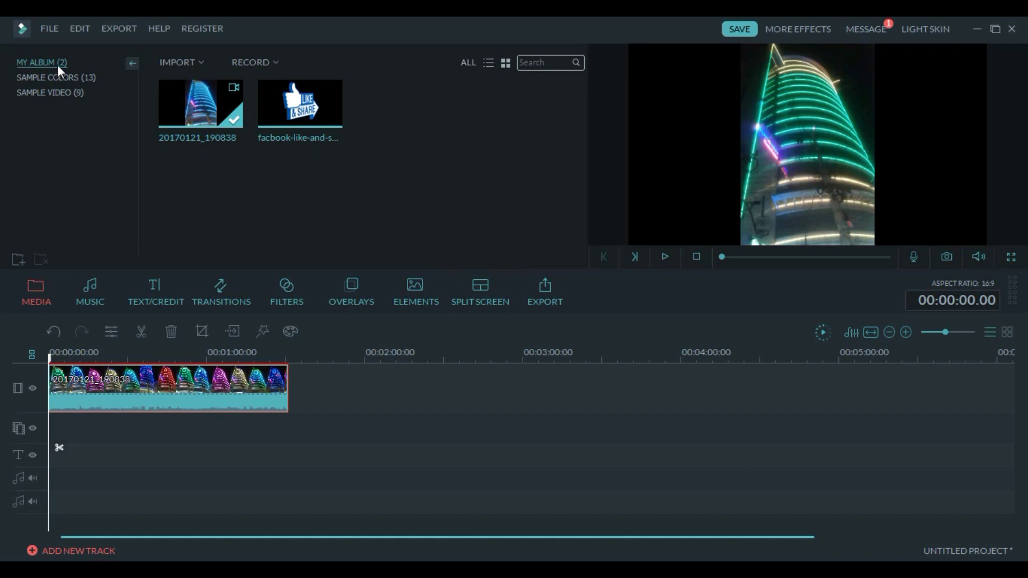
Insert the Countdown5 sample video at the start of the timeline, ahead of the 20170121_190838 clip
click(47, 93)
mouse_move(198, 177)
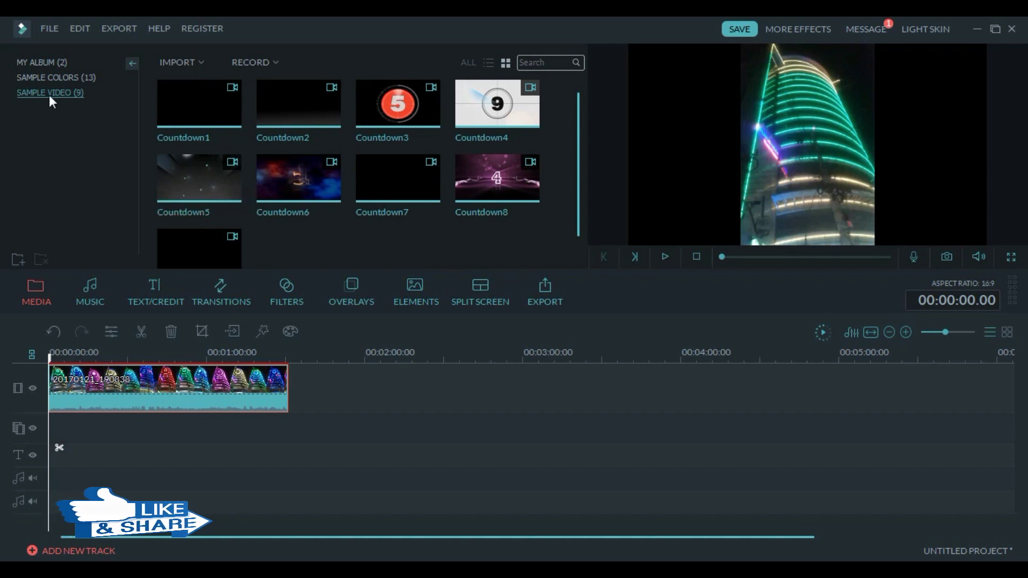
click(45, 79)
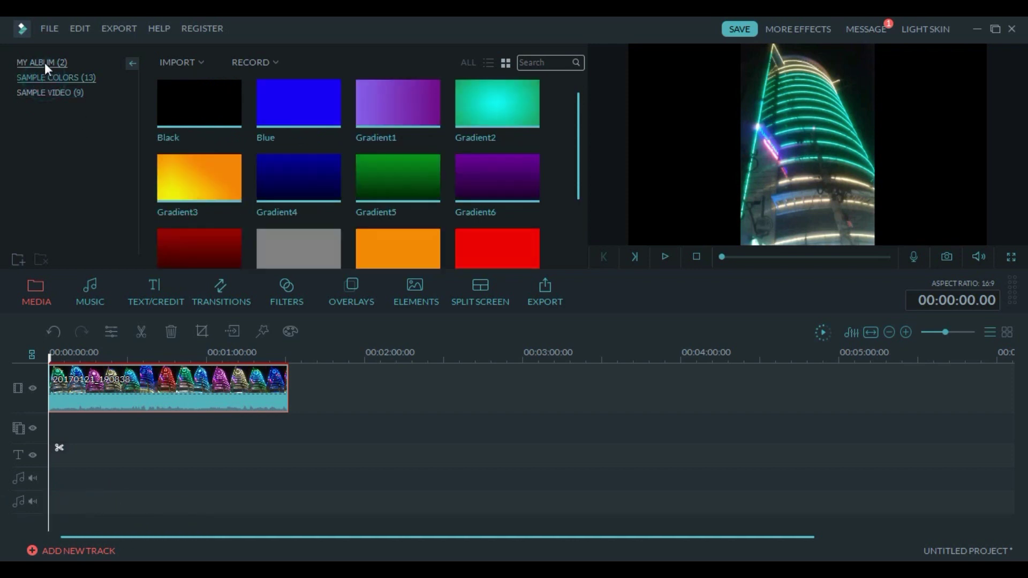
click(44, 63)
click(44, 92)
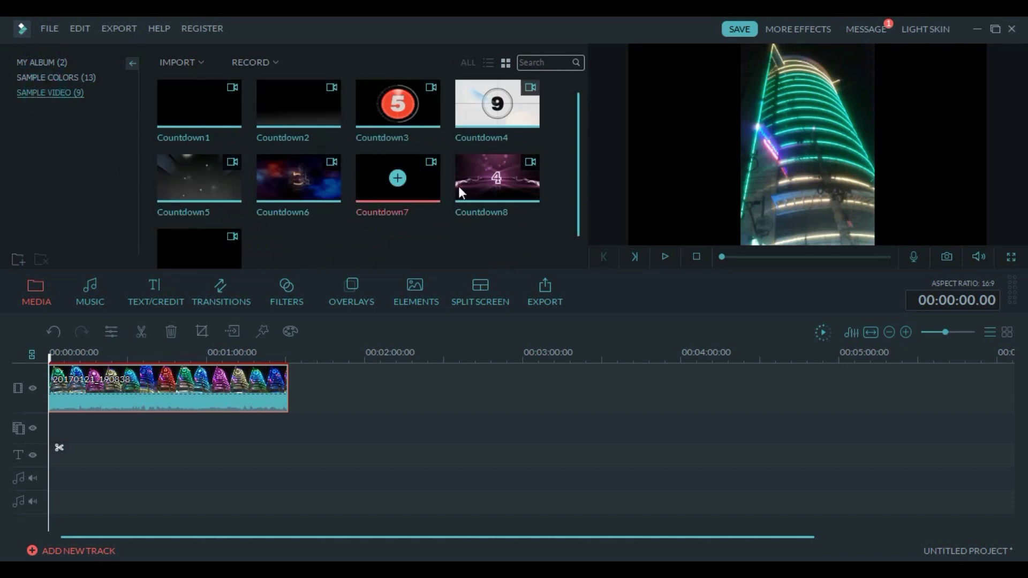
drag(579, 124, 573, 94)
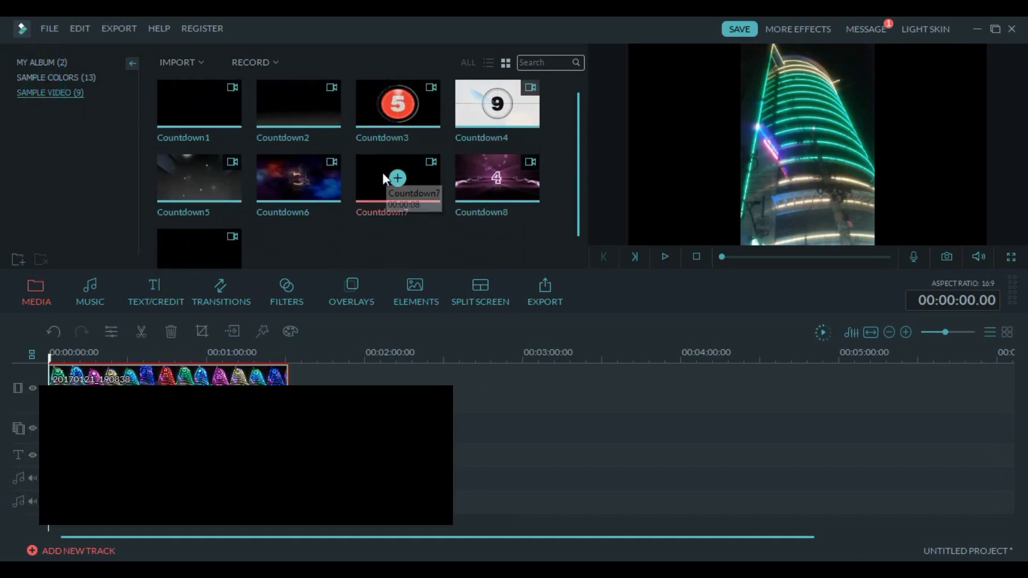
mouse_move(211, 173)
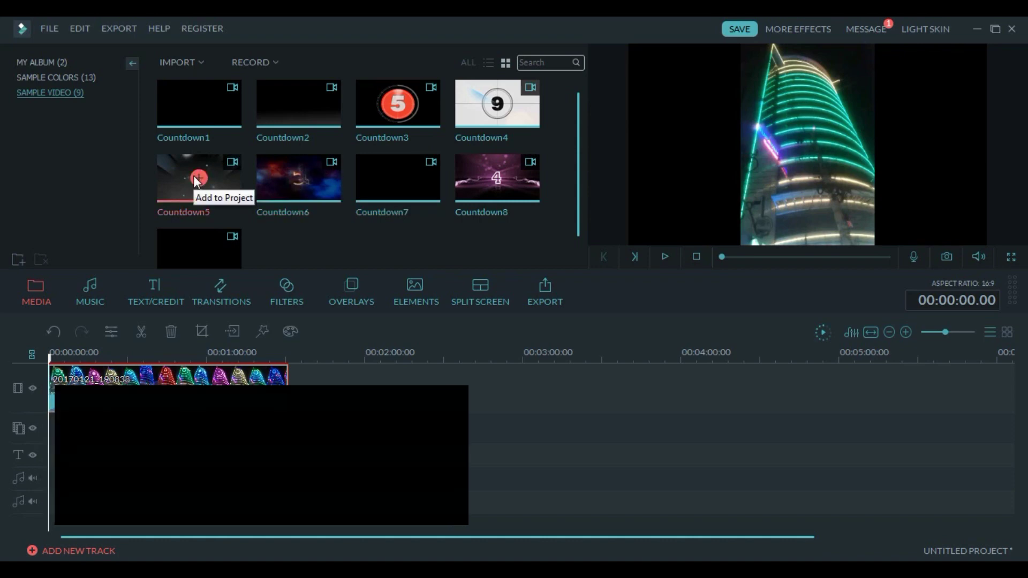
click(199, 179)
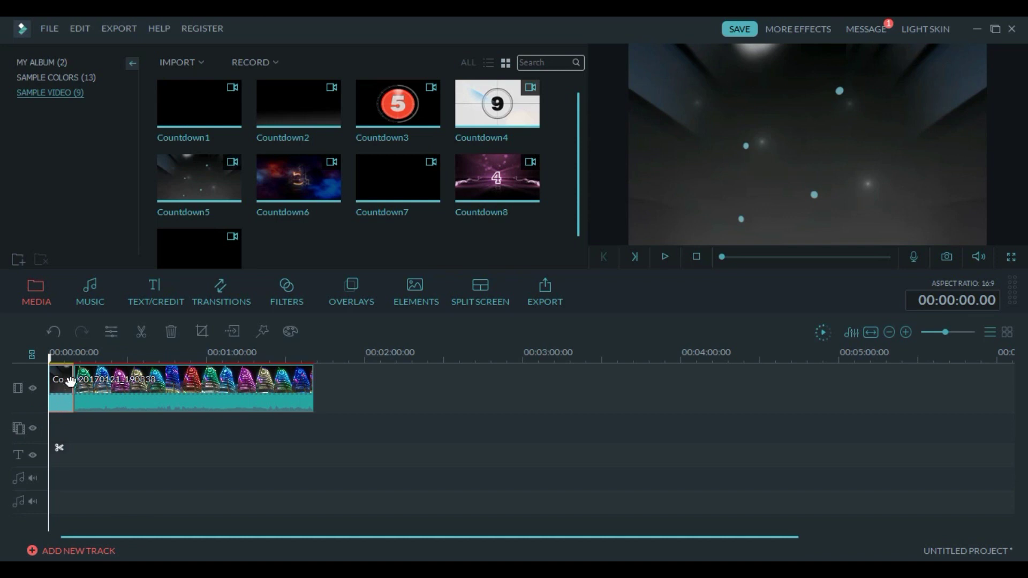
Preview the end of the Countdown5 clip from 00:00:06.00, pausing near its cut to the building video
mouse_move(50, 360)
mouse_down()
mouse_move(92, 357)
mouse_move(66, 357)
mouse_up()
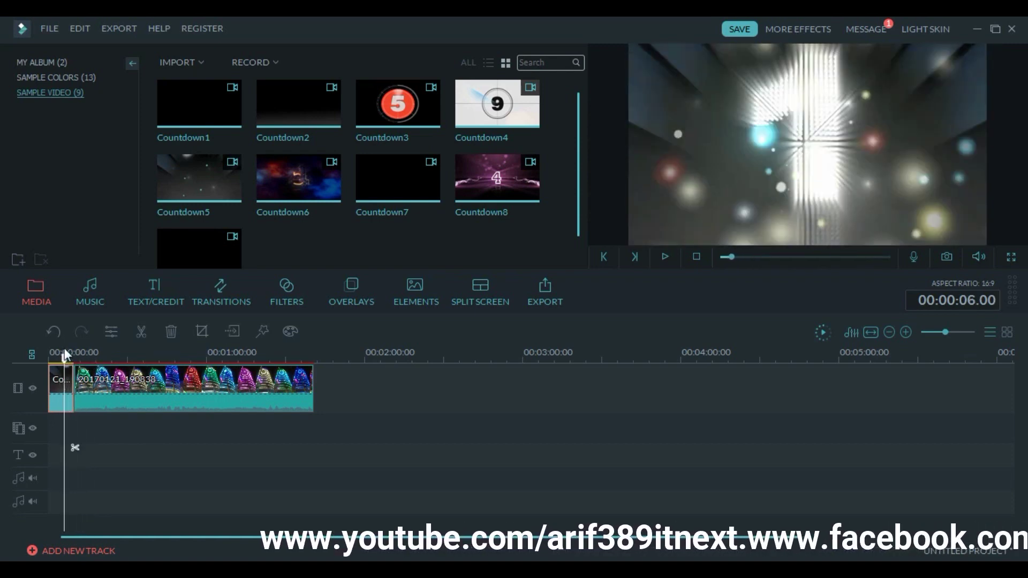
click(664, 257)
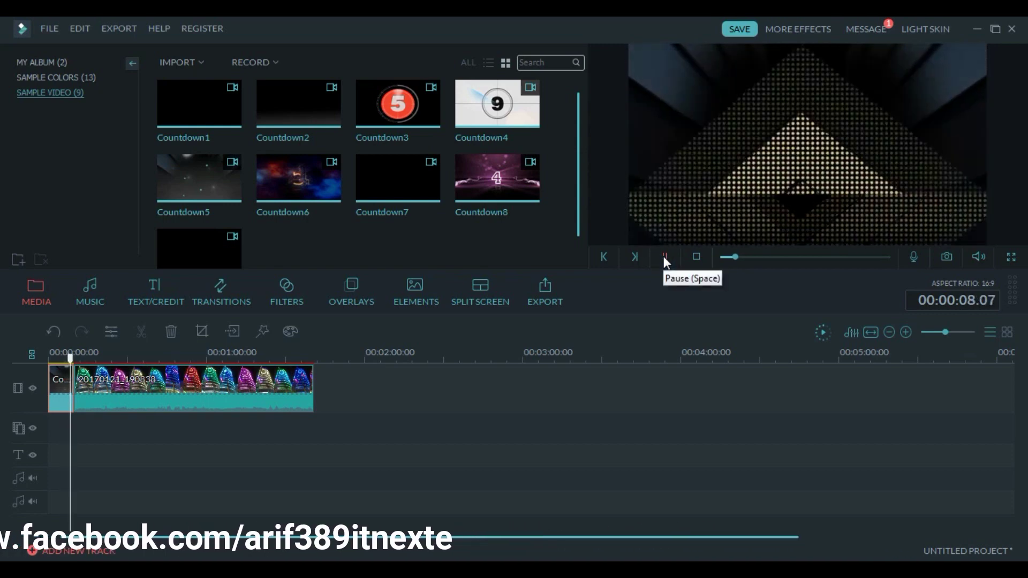
click(664, 257)
drag(76, 361, 70, 358)
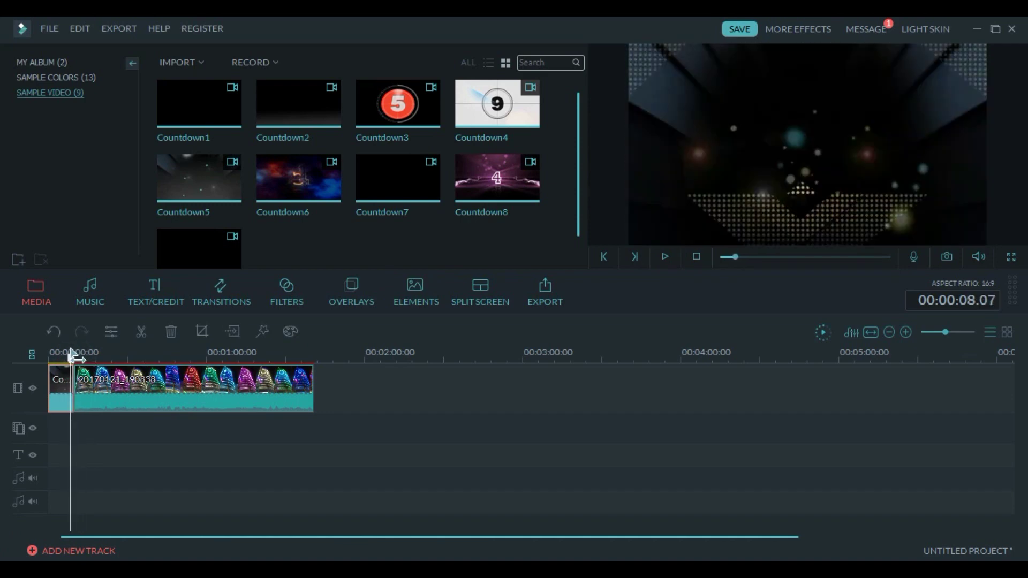
Apply the Pinwheel transition from the Slideshow Spins category between the Countdown5 and 20170121_190838 clips
click(225, 295)
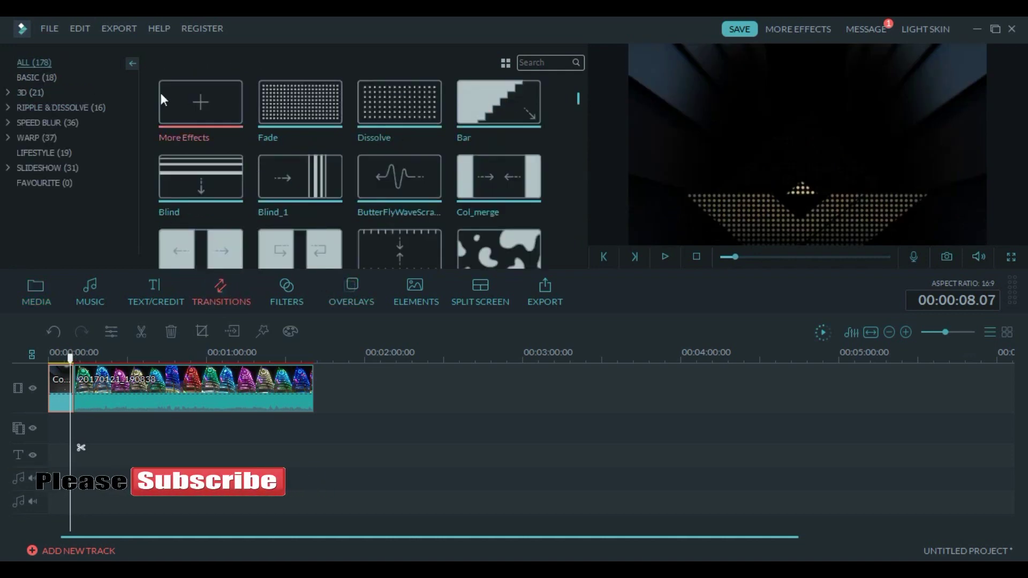
click(40, 78)
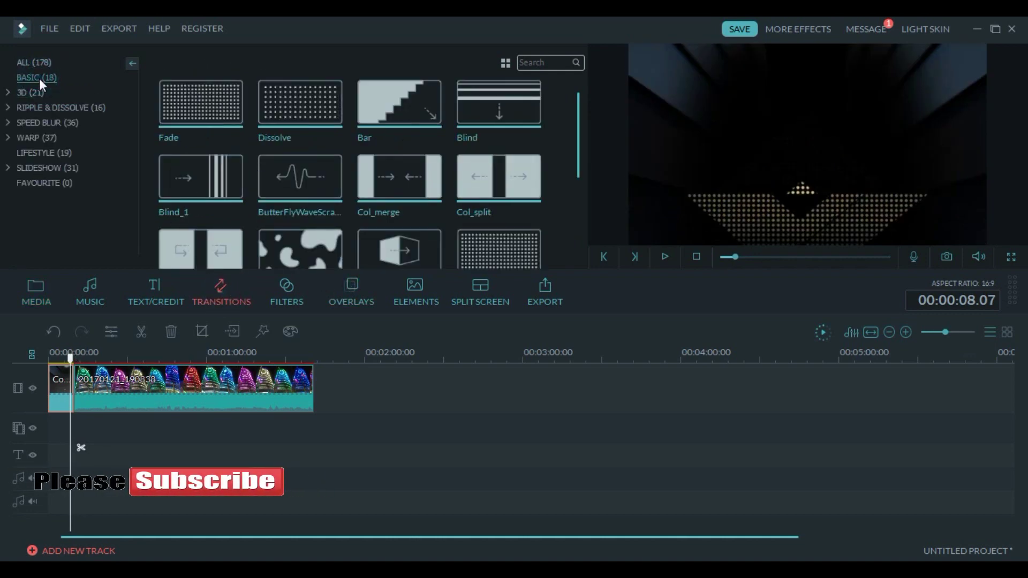
click(12, 166)
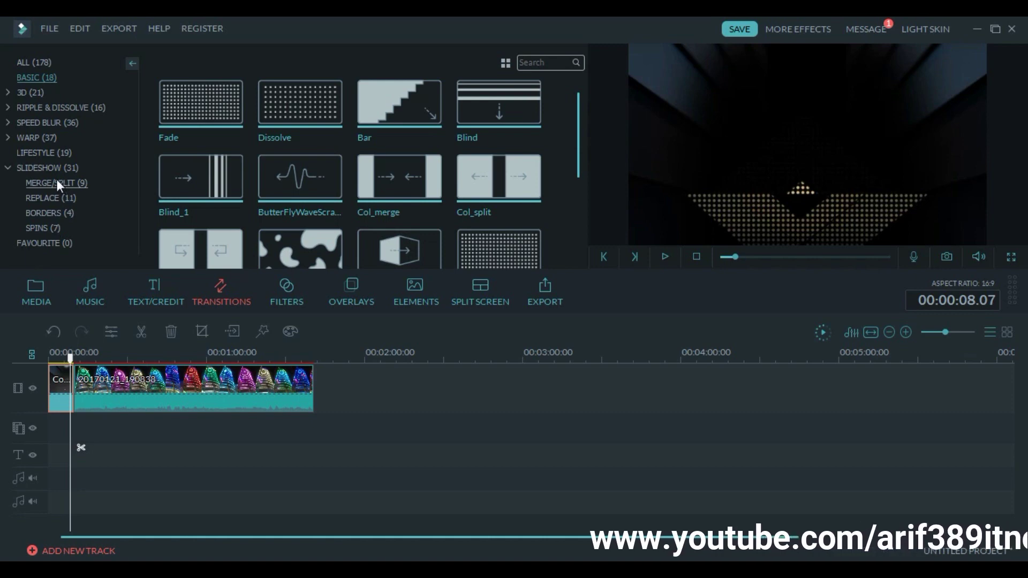
click(57, 179)
click(51, 201)
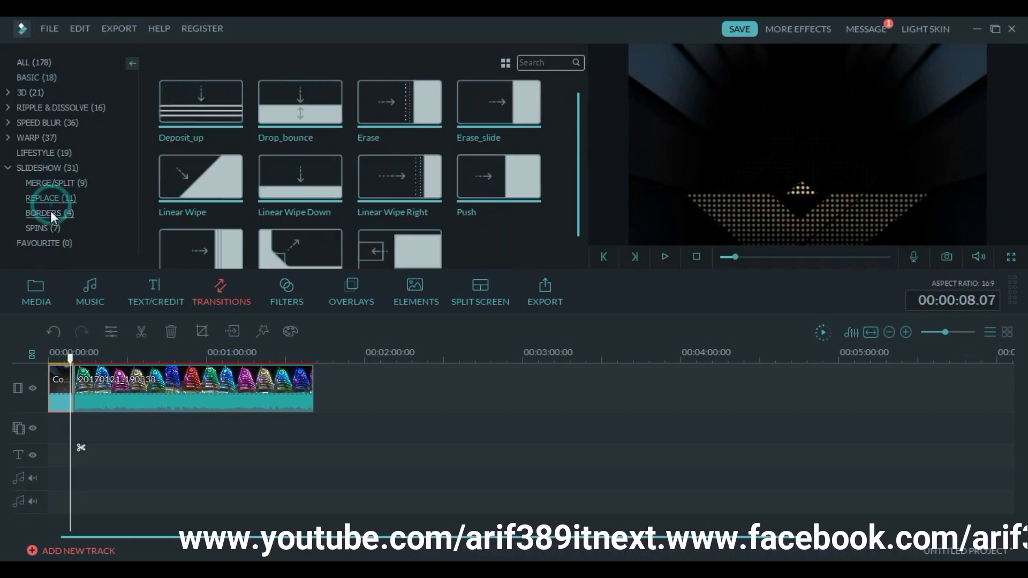
click(48, 229)
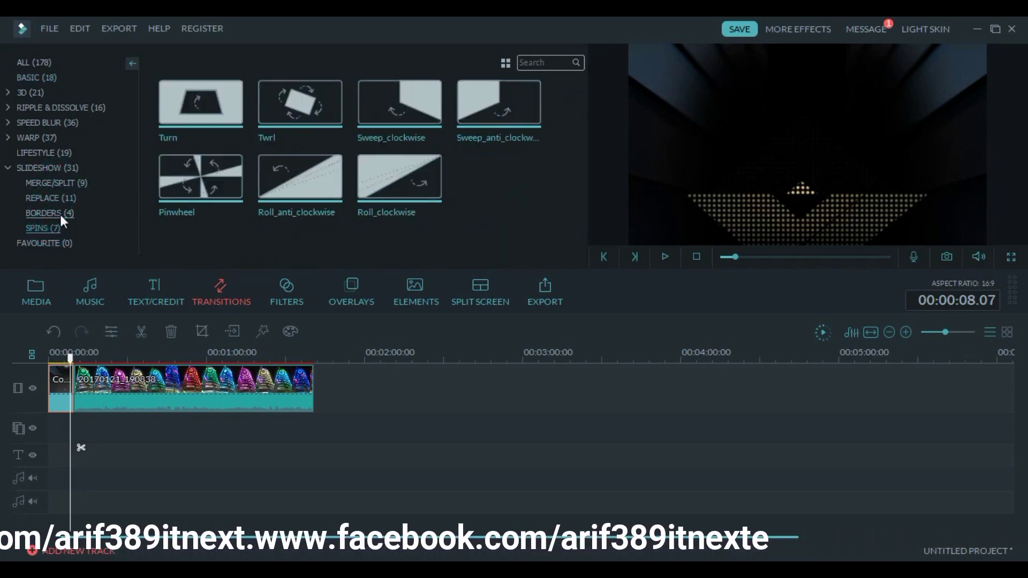
click(200, 178)
Play the timeline across the Pinwheel transition to preview it, and stop playback
drag(70, 357, 71, 357)
click(666, 256)
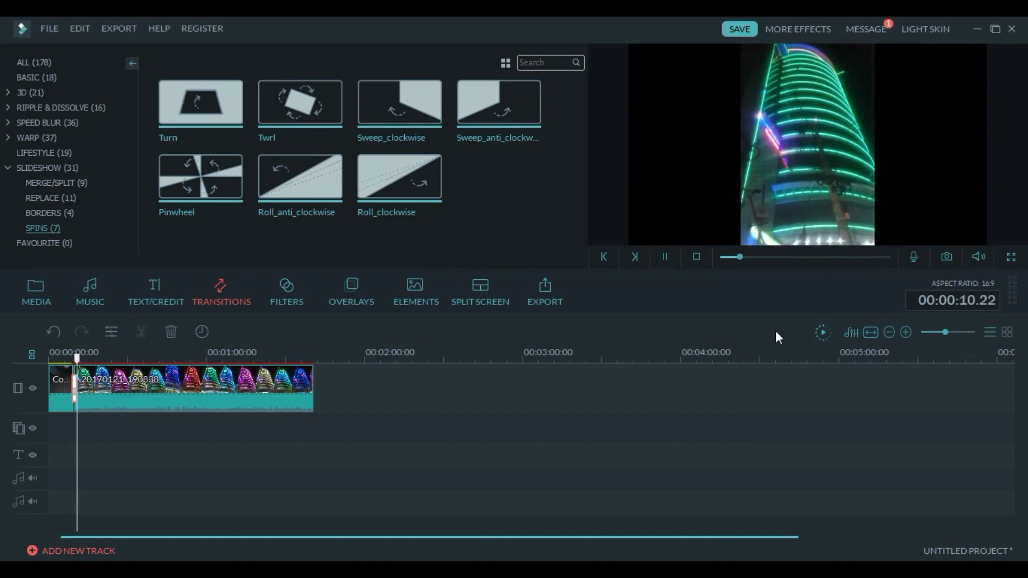
click(696, 257)
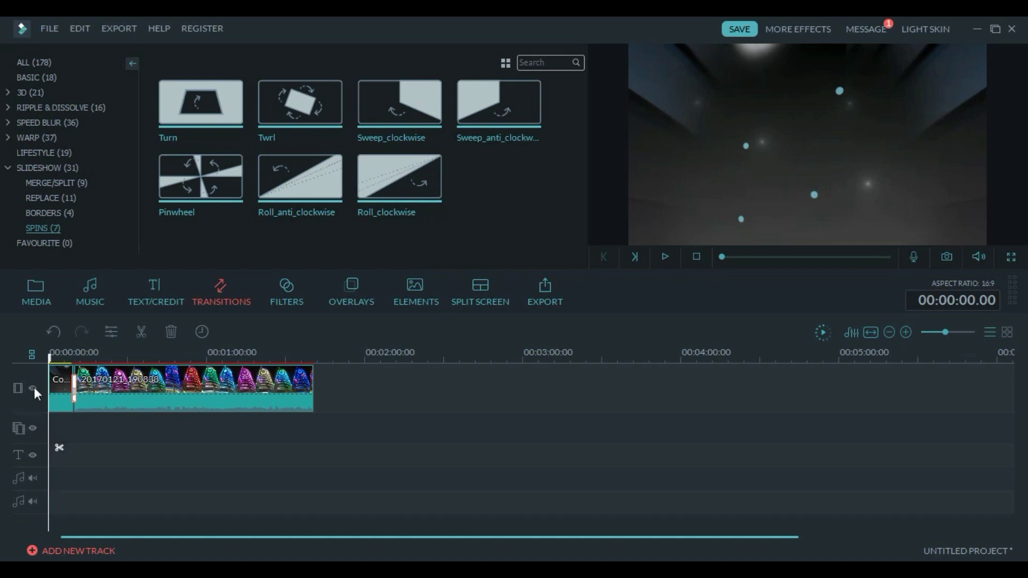
Position the playhead within the Pinwheel transition at 00:00:09.19 to view its mid-transition frame, and clear the clip selection
click(105, 425)
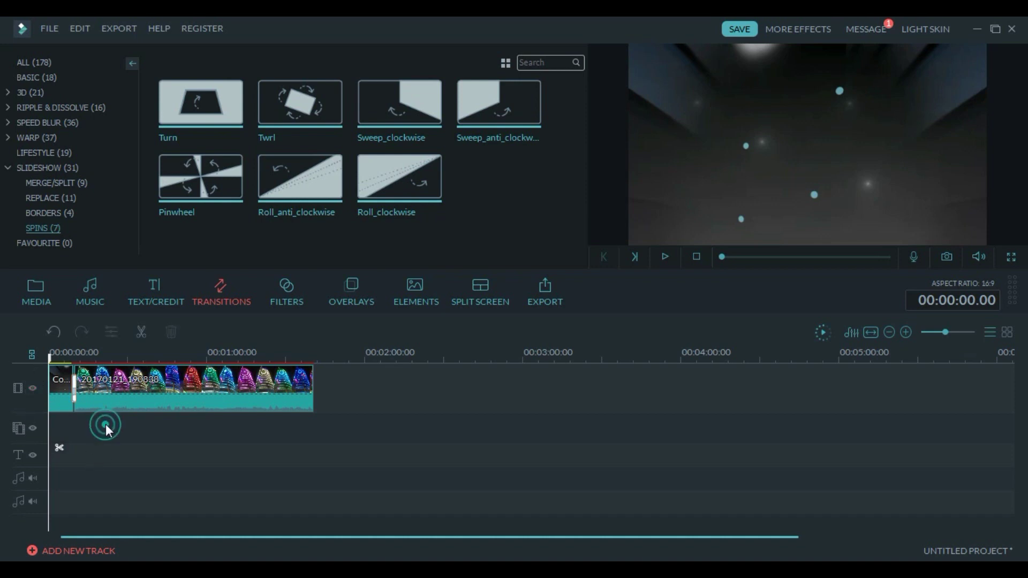
drag(345, 420, 80, 383)
click(74, 382)
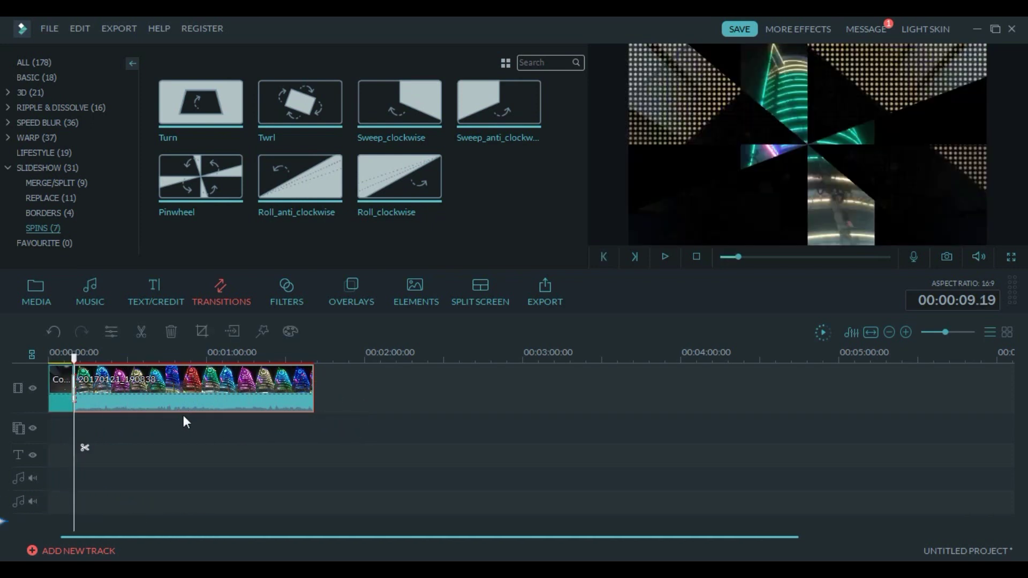
click(213, 438)
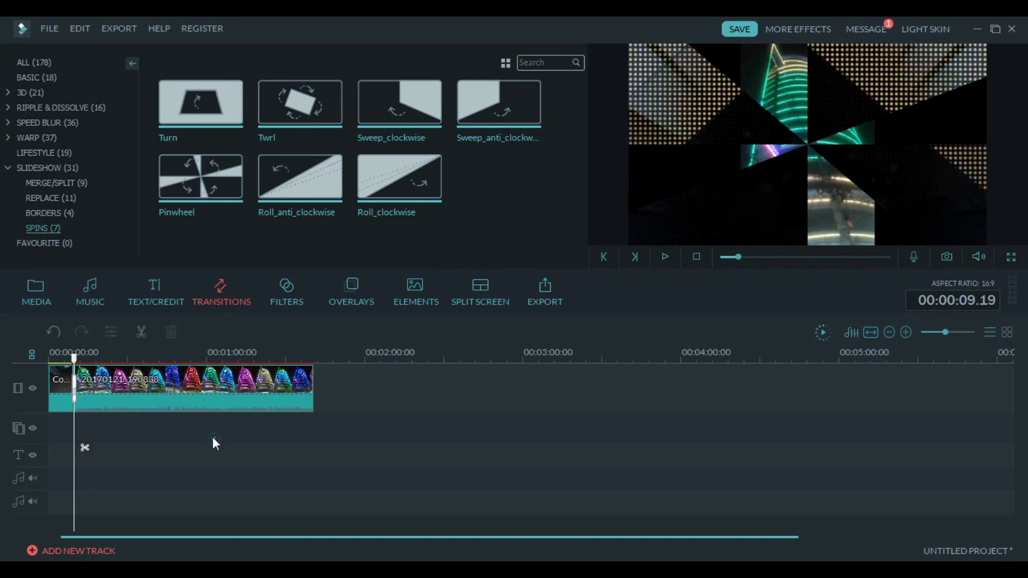
Try detaching the audio from the 20170121_190838 clip, undo the detachment, and deselect the clip
right_click(200, 406)
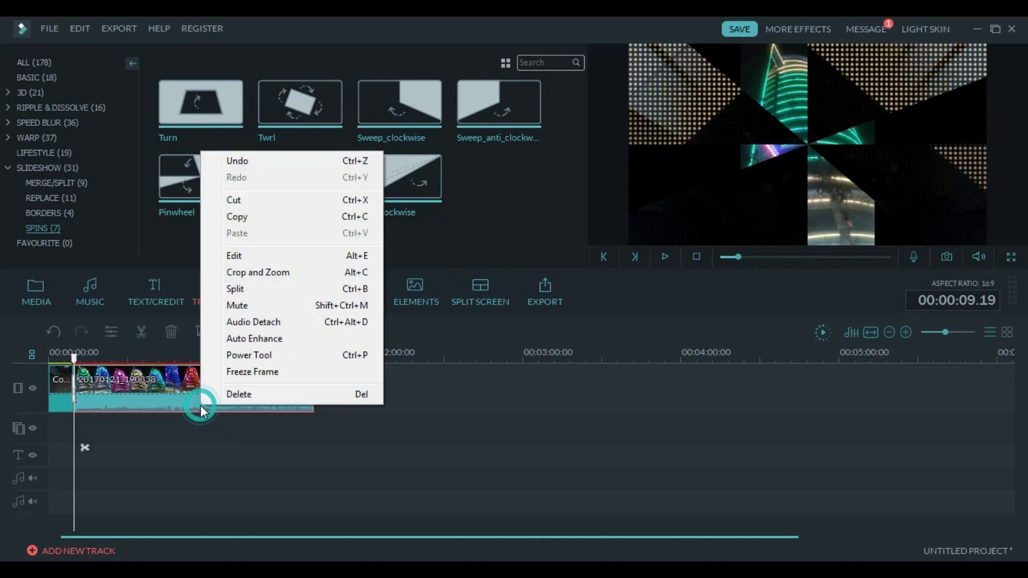
click(244, 324)
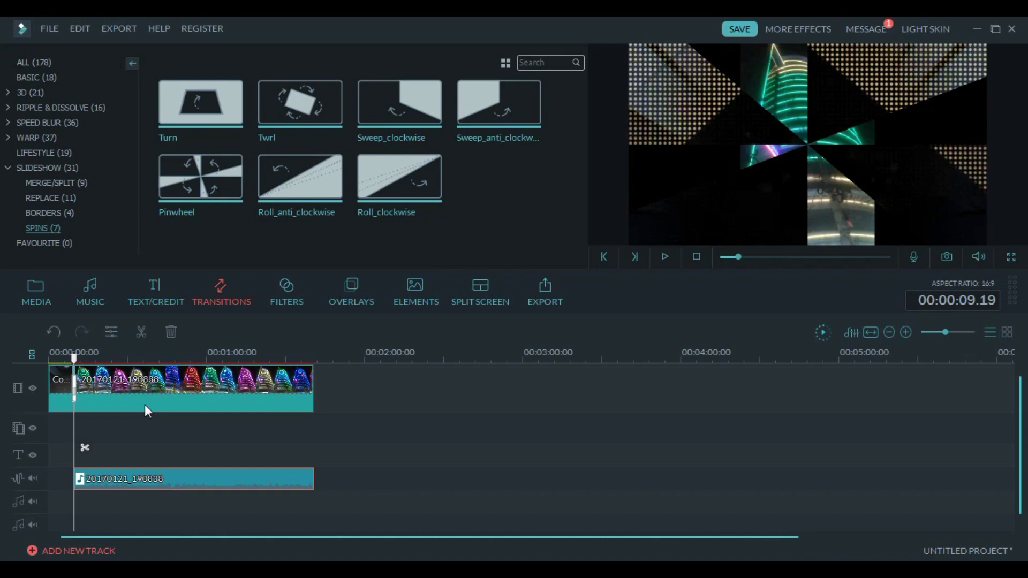
key(ctrl+z)
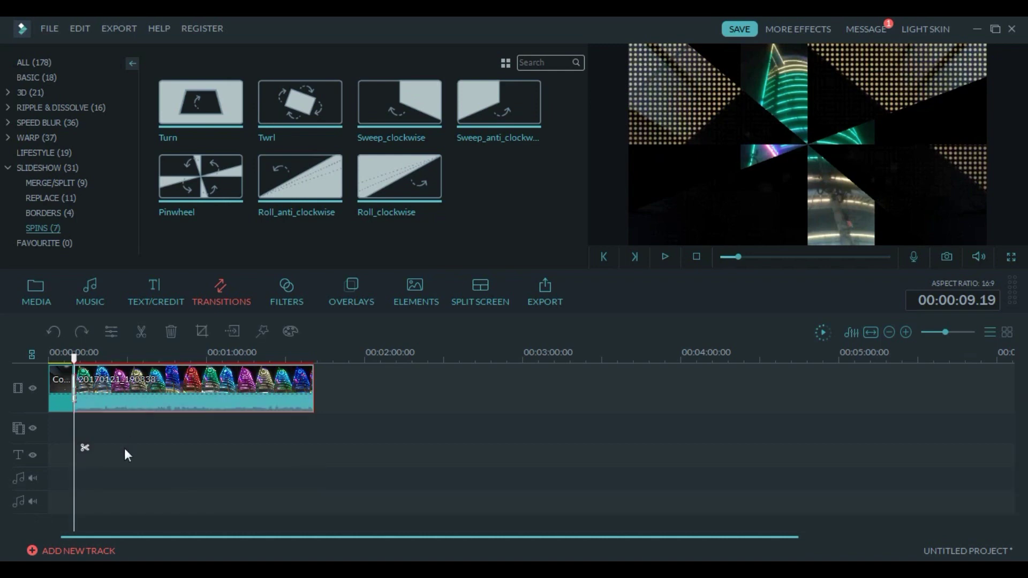
click(156, 423)
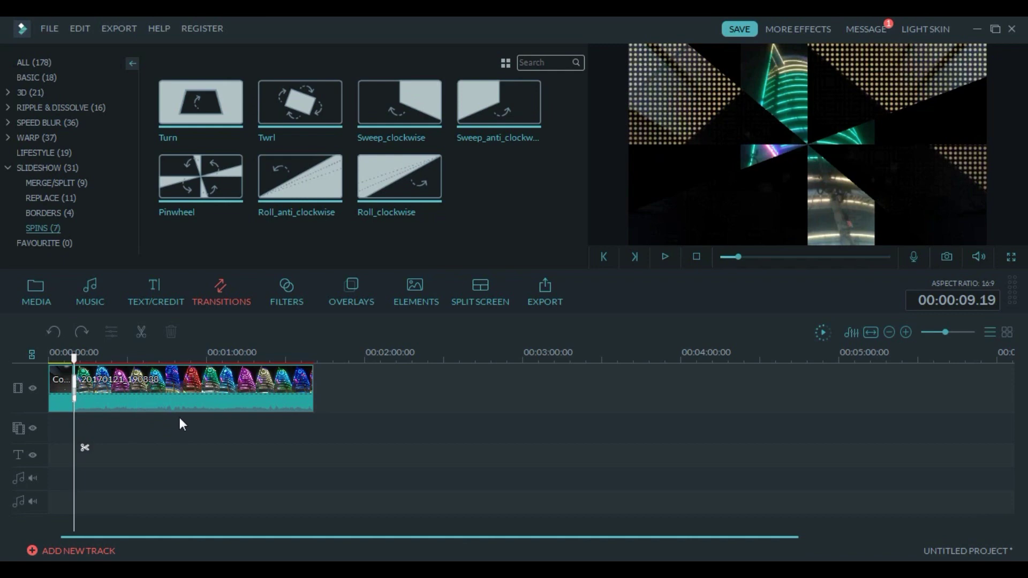
Position the playhead at 00:00:28.21 and open the 20170121_190838 clip's video settings
click(343, 409)
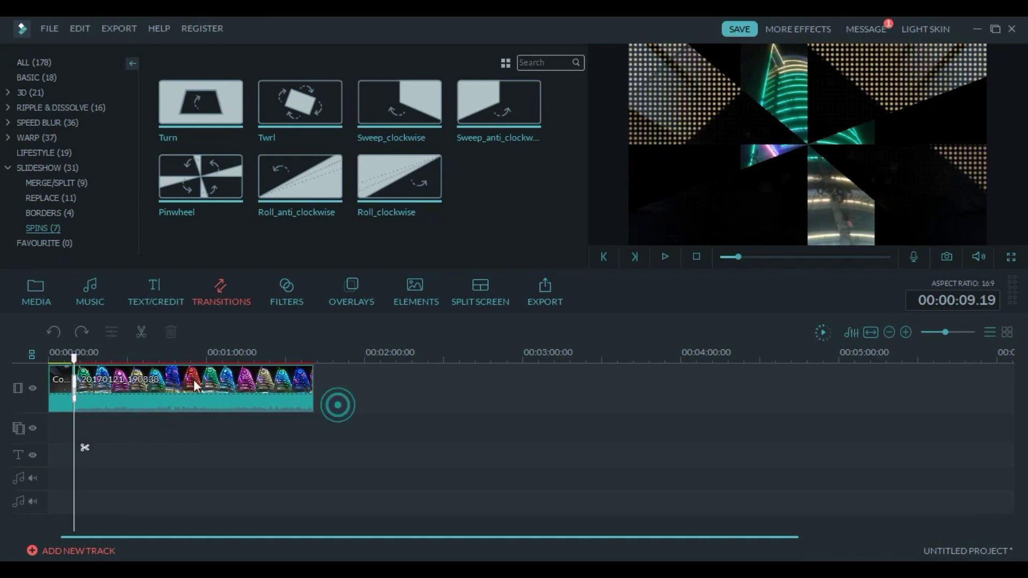
drag(74, 357, 125, 375)
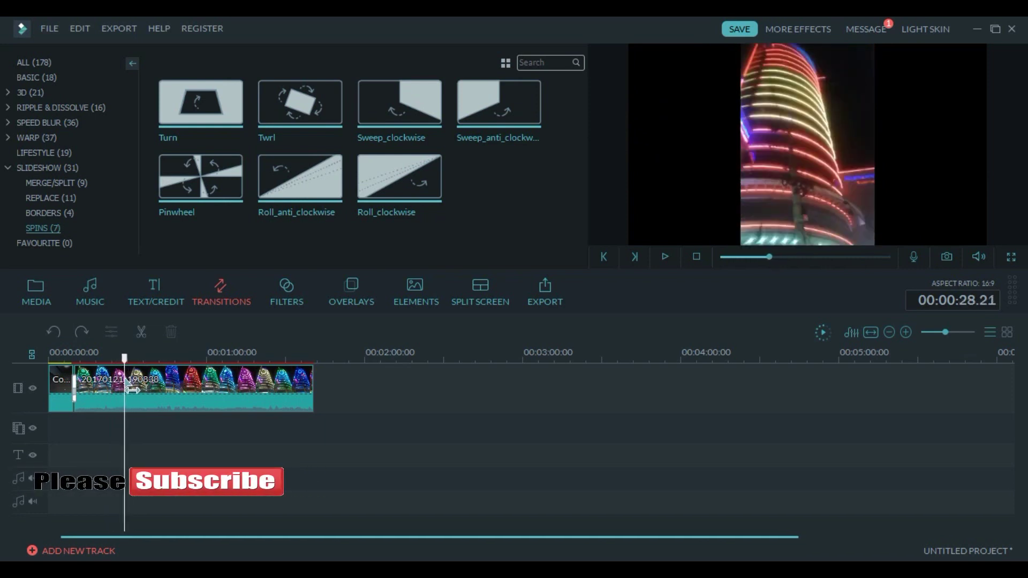
click(190, 400)
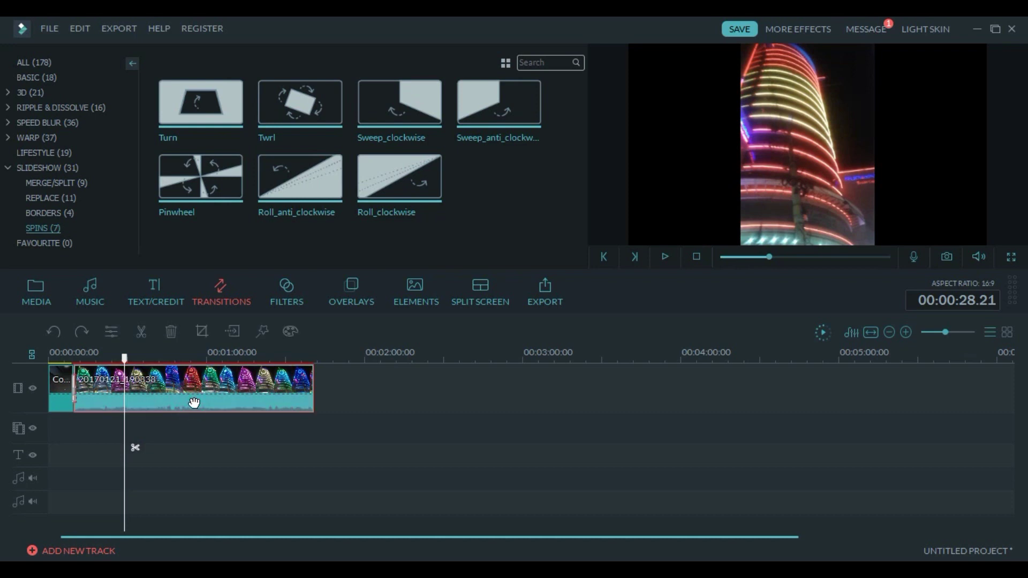
double_click(194, 403)
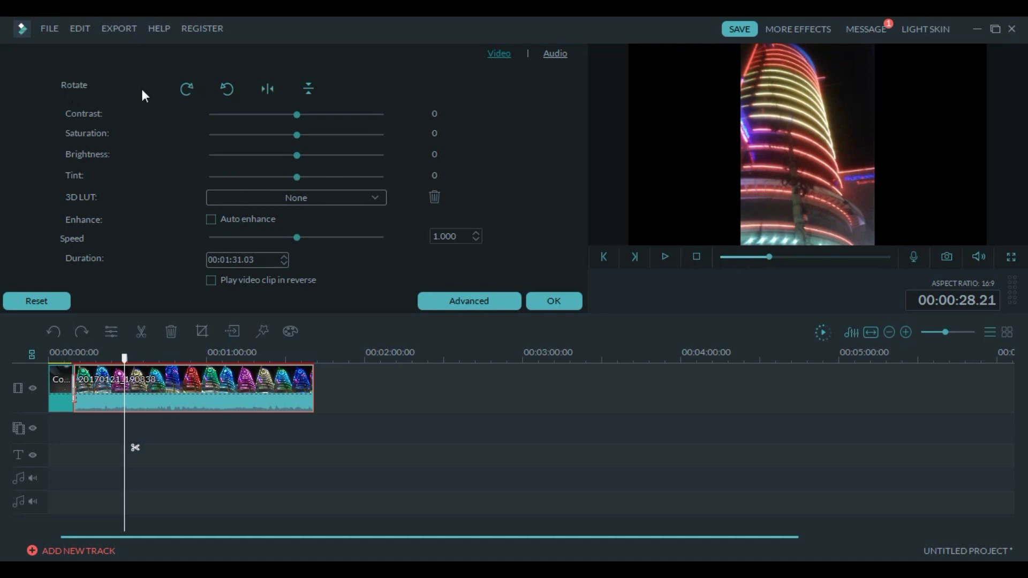
Try rotating the clip 90° clockwise and flipping it horizontally and vertically, reverting each change
click(186, 85)
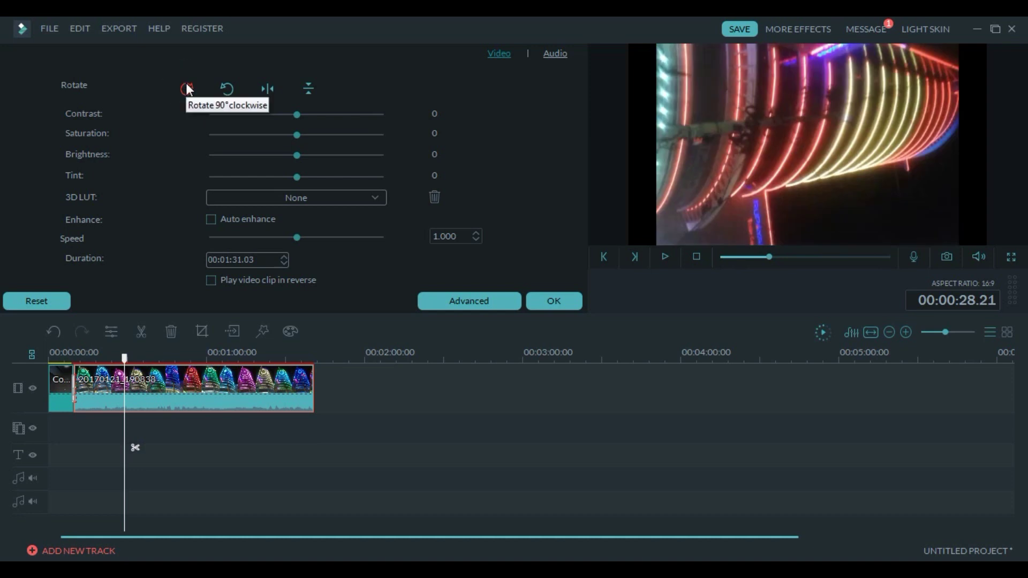
click(226, 88)
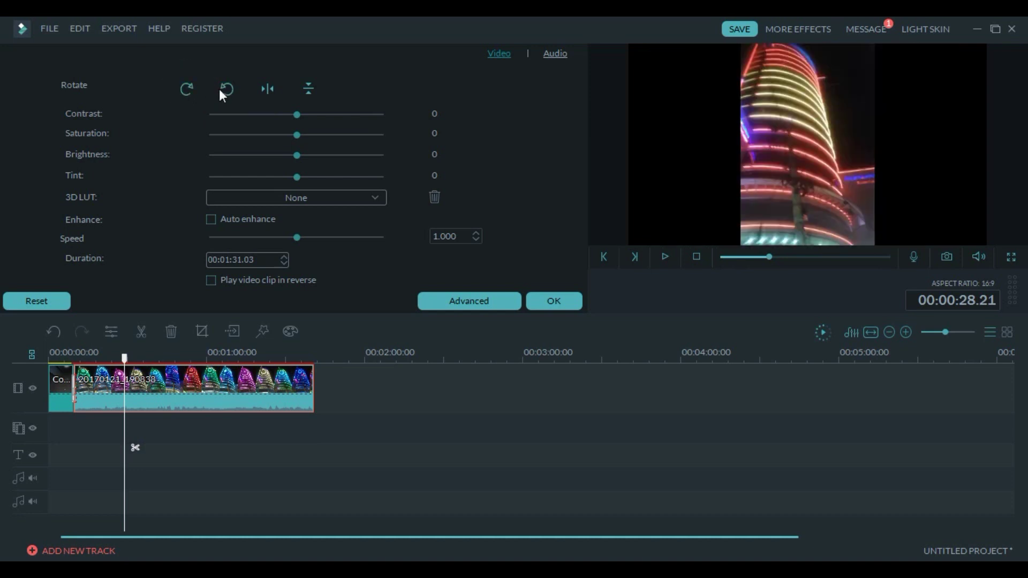
click(268, 89)
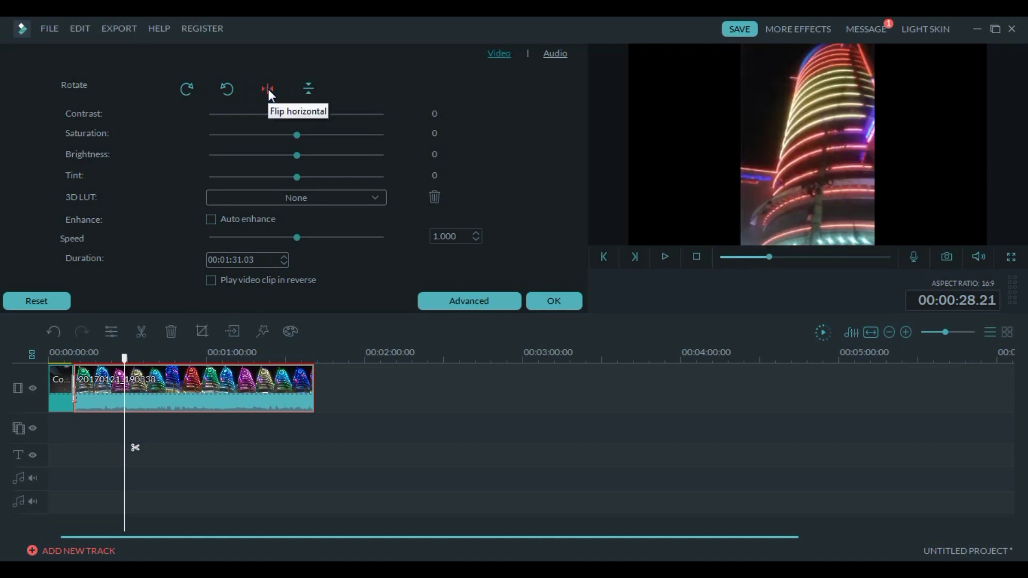
click(268, 89)
click(310, 90)
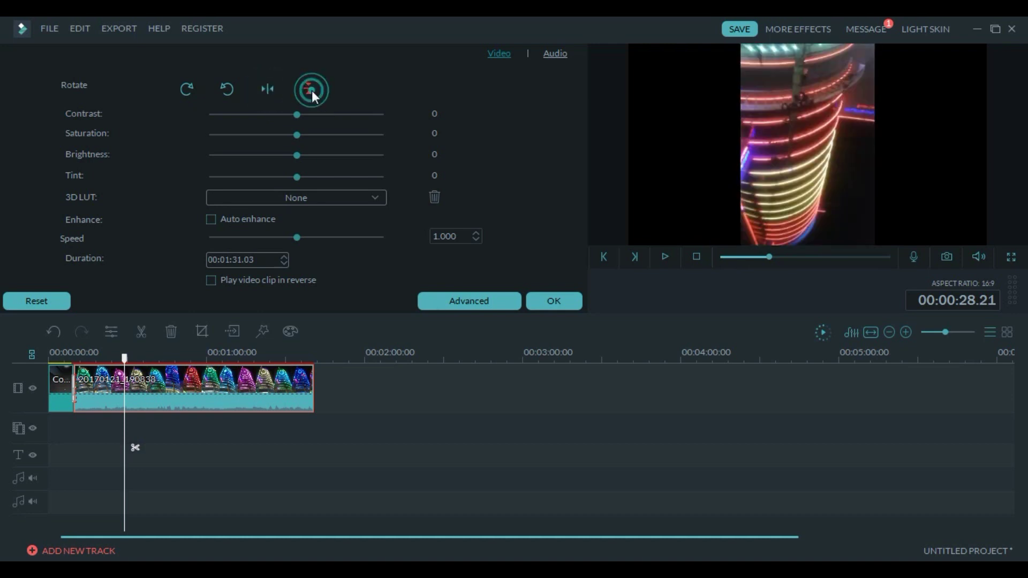
click(312, 90)
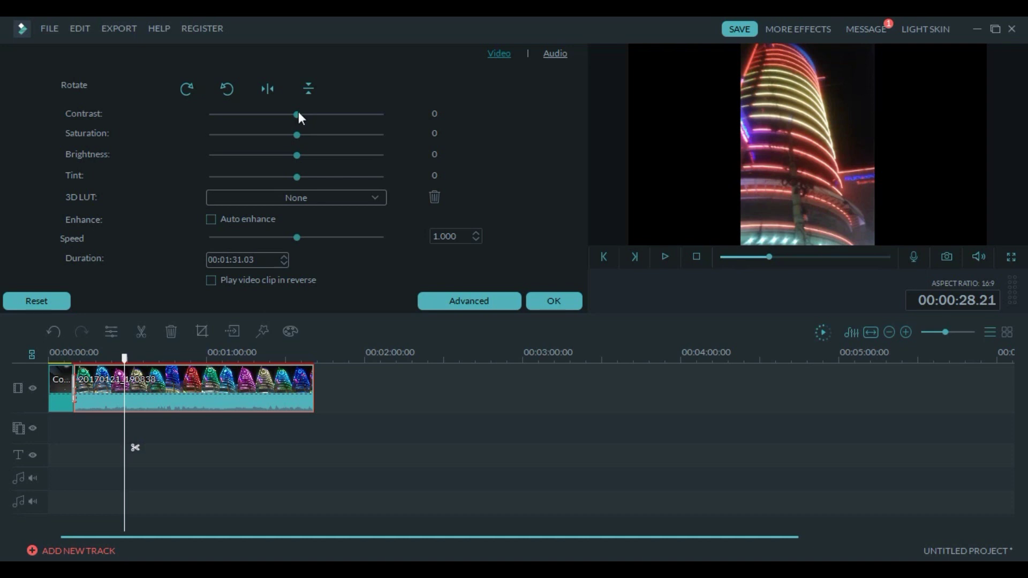
Try the Warm Film 3D LUT, set the clip's 3D LUT to Star Wars, and view Advanced Color Tuning without applying changes
mouse_move(298, 112)
mouse_down()
mouse_move(330, 120)
mouse_move(297, 118)
mouse_up()
click(351, 200)
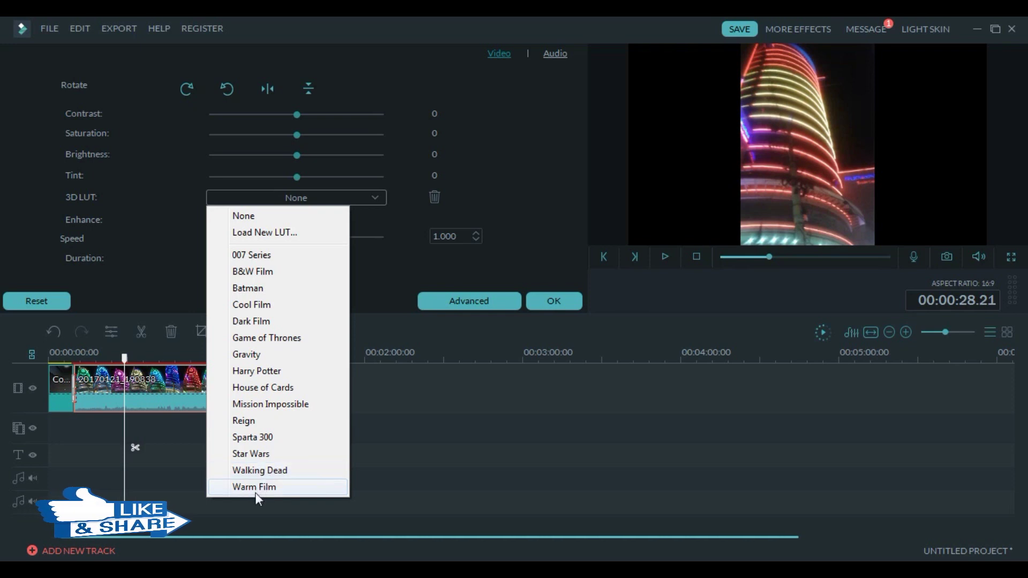
click(256, 487)
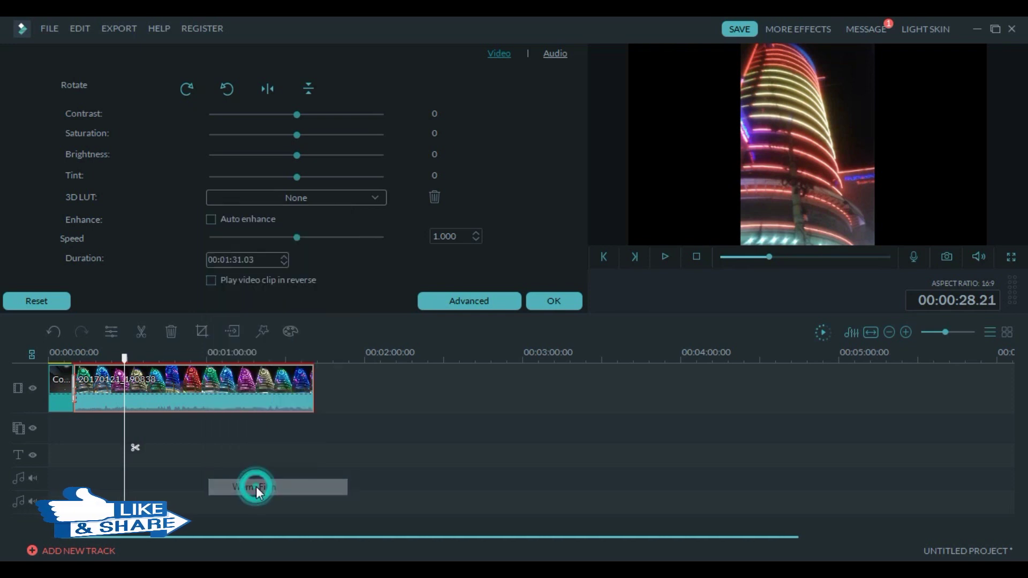
click(342, 197)
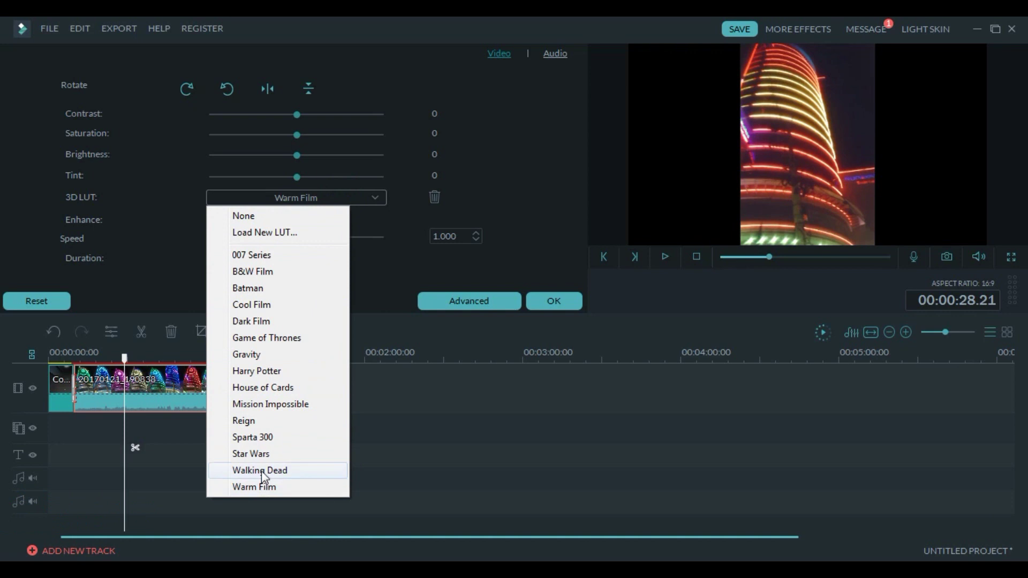
click(262, 454)
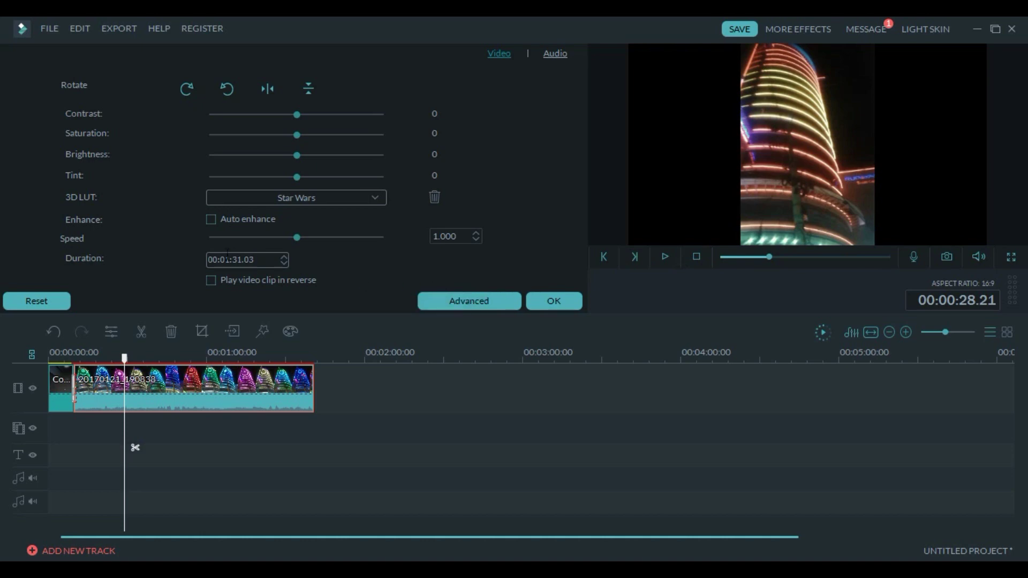
click(475, 301)
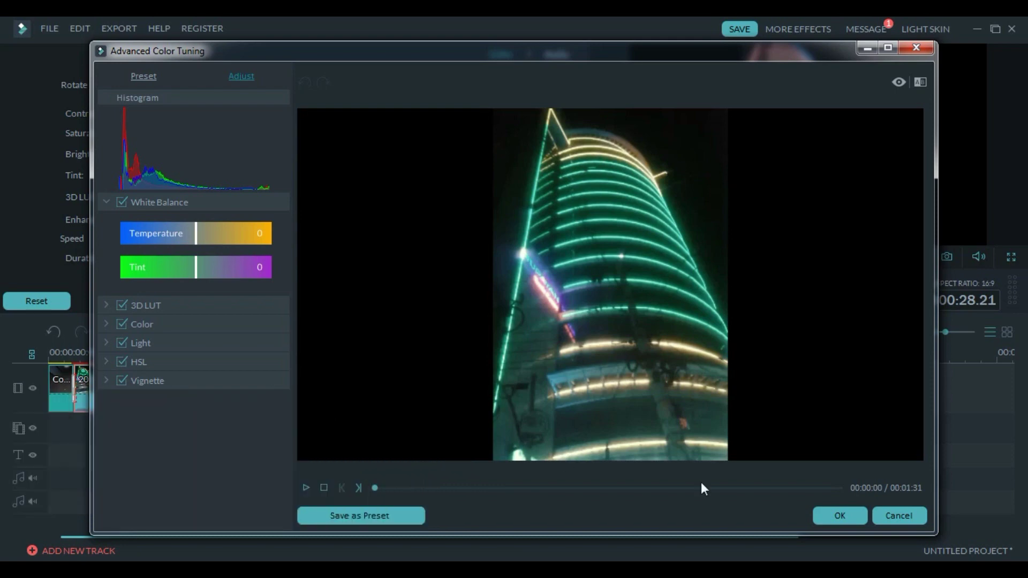
click(893, 515)
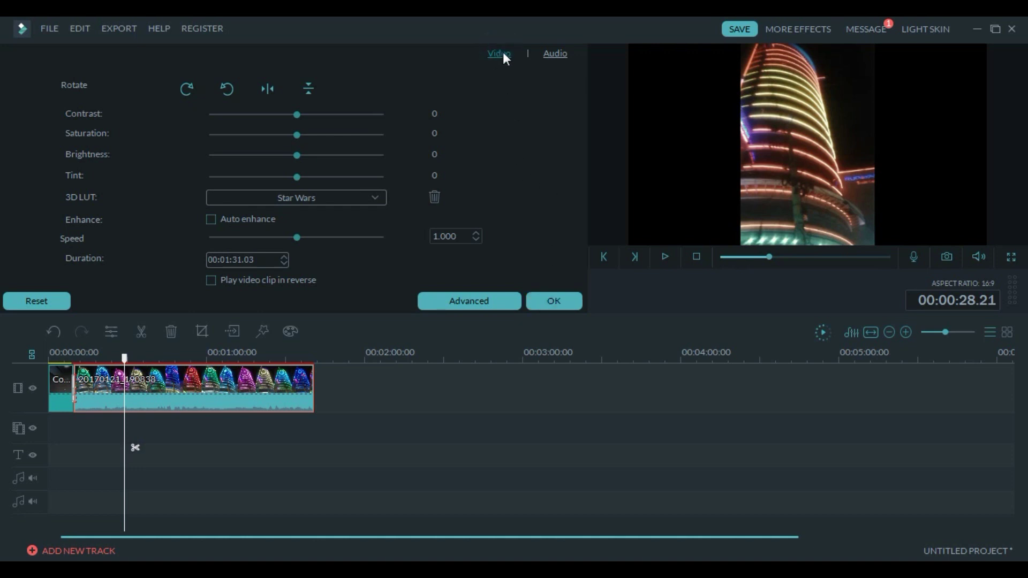
Set the clip's audio volume to 200, enable background noise removal with the Default equalizer kept, and apply the settings
click(555, 56)
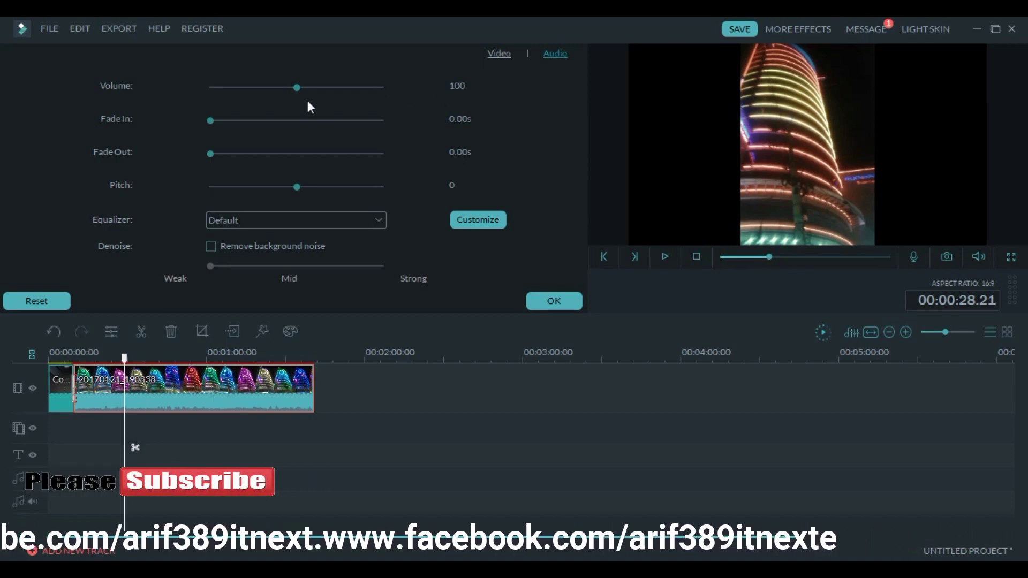
drag(298, 88, 417, 98)
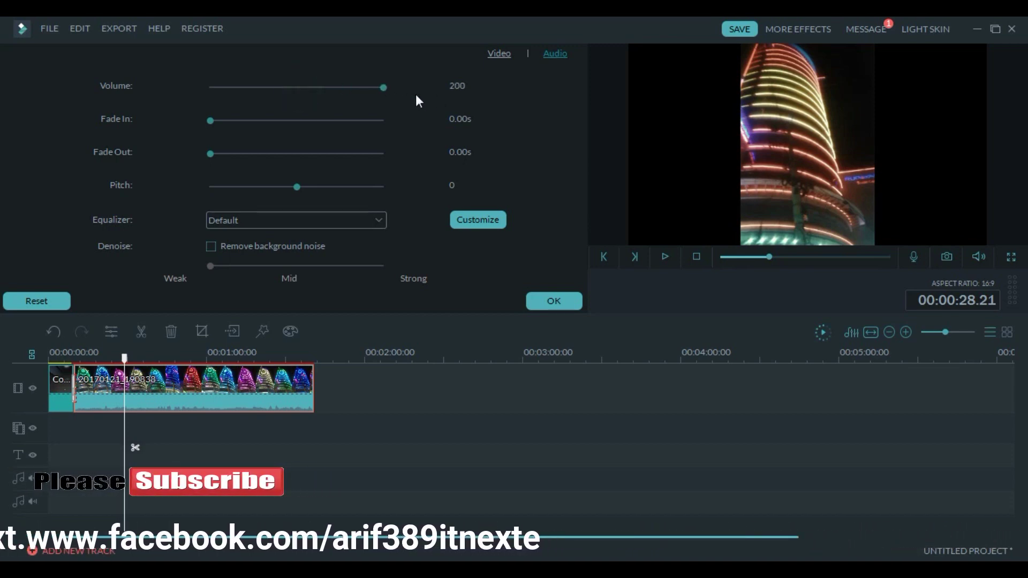
click(212, 246)
click(472, 222)
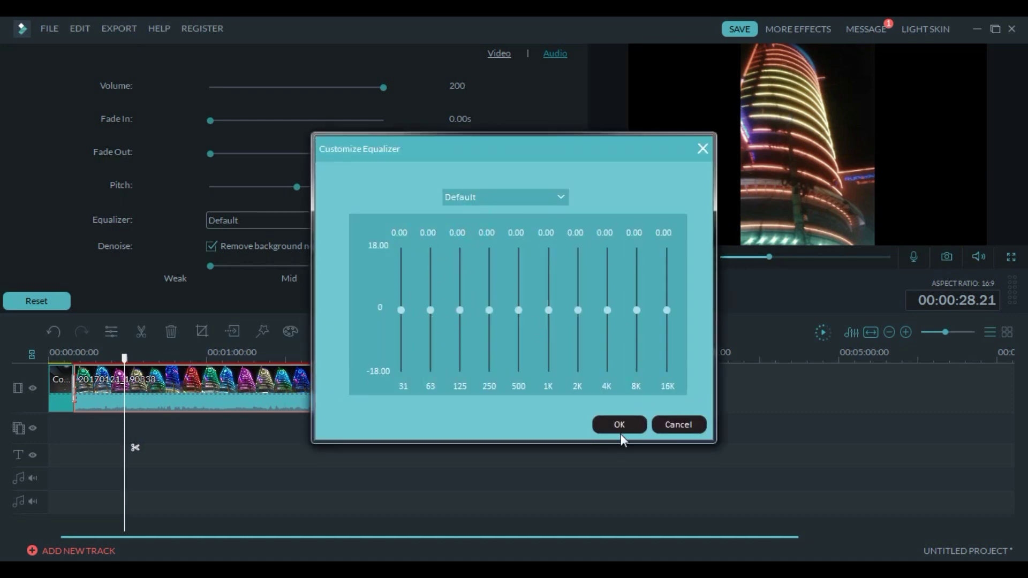
click(669, 426)
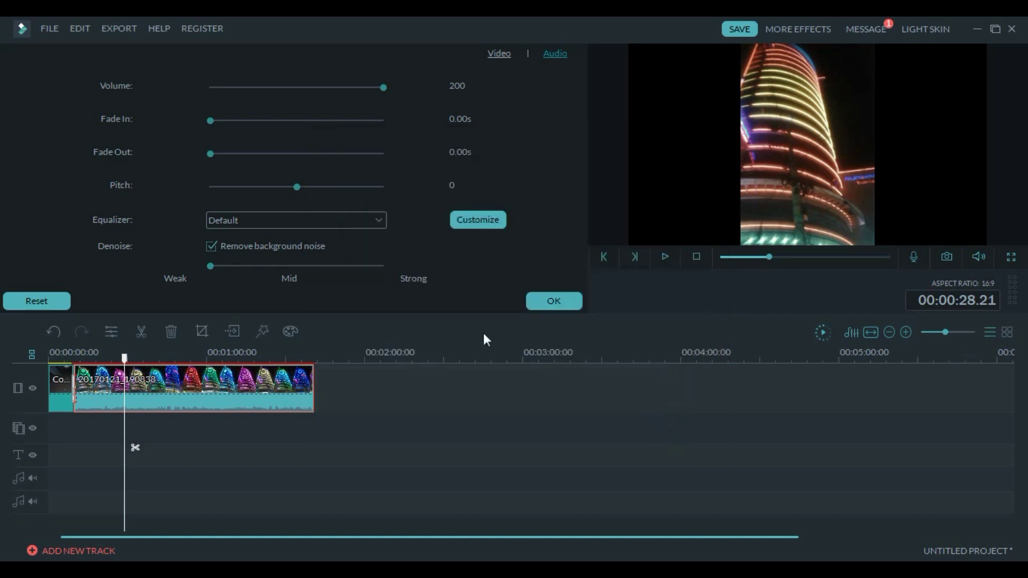
click(554, 303)
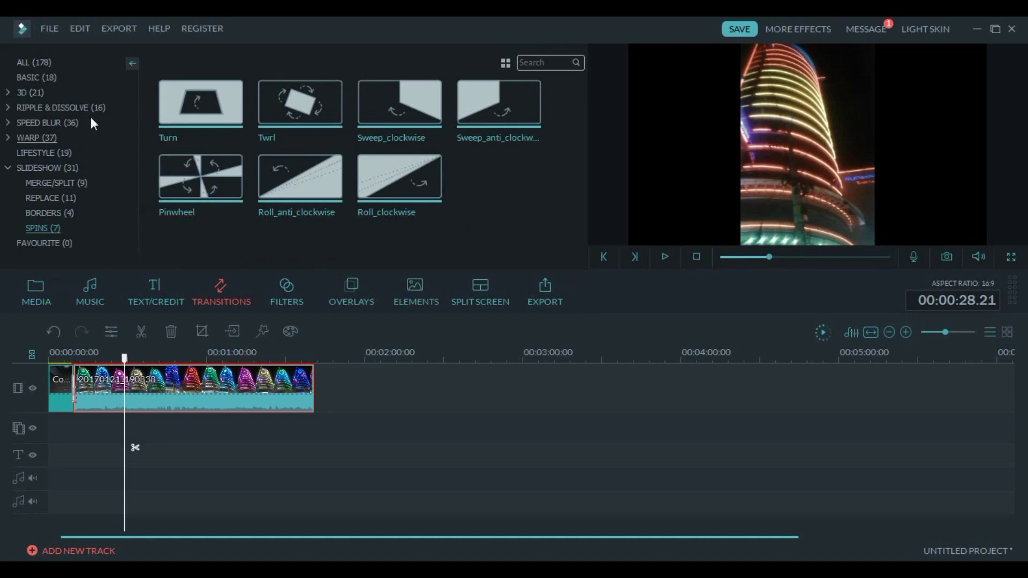
Preview the Vintage, Blue Skies, Equalize, Subdued and Flushed filters from Faux Film, and view the Elements library
click(278, 296)
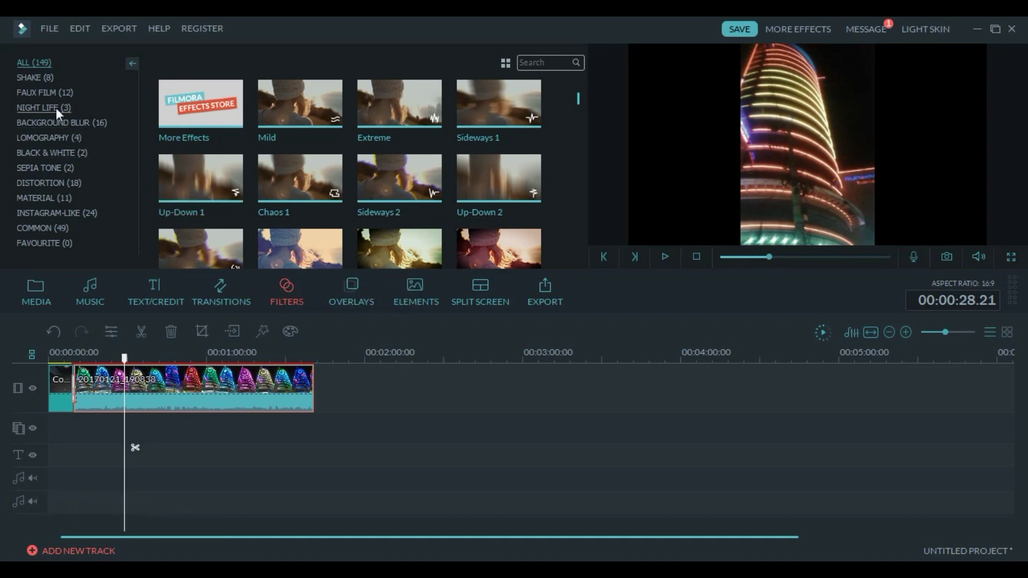
click(33, 92)
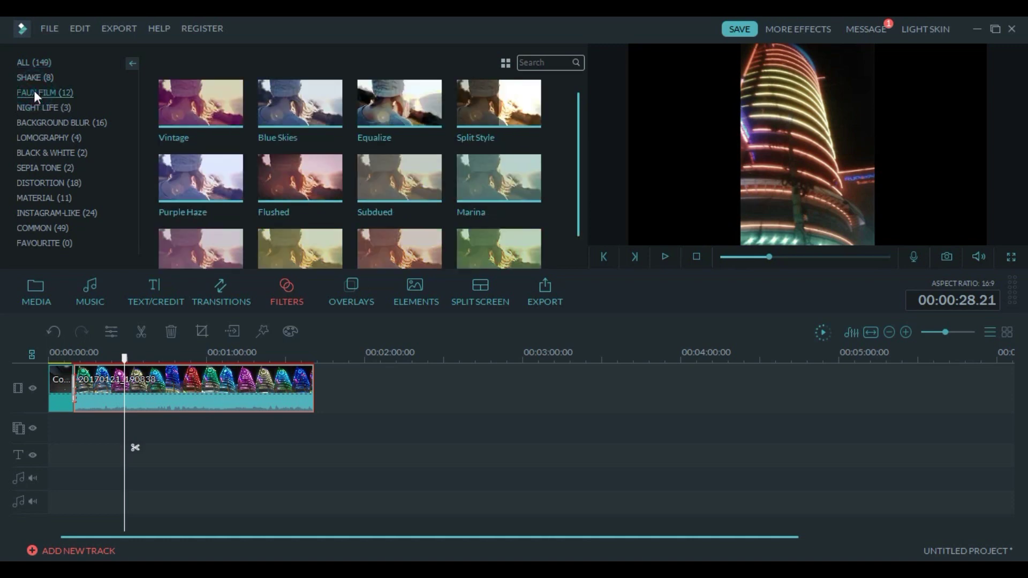
click(227, 102)
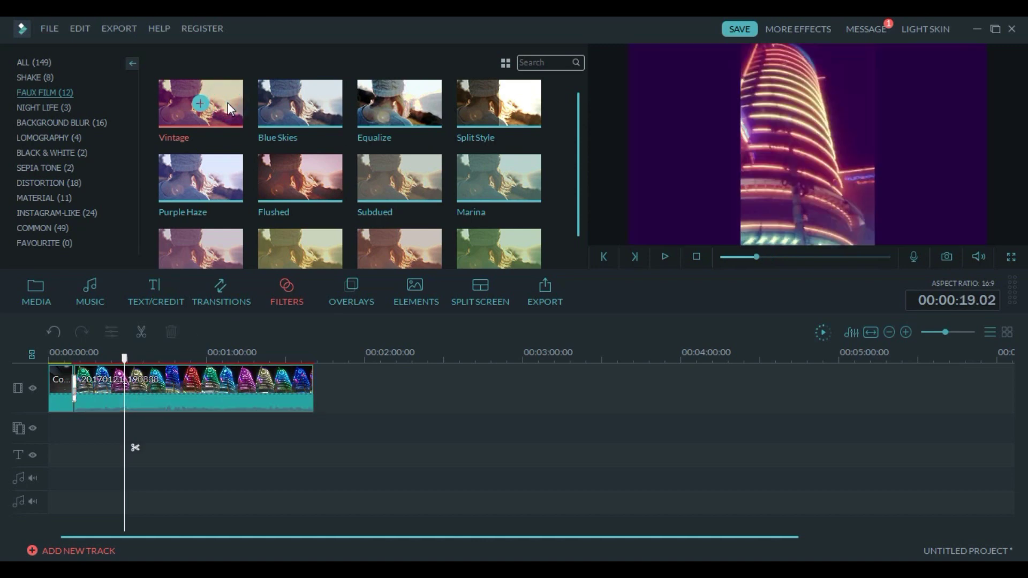
click(320, 109)
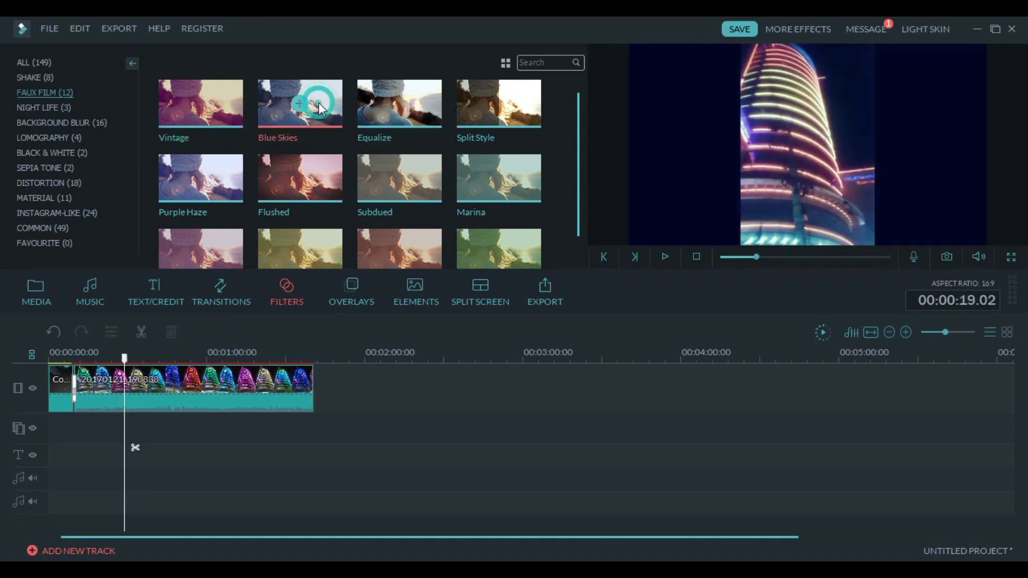
click(418, 119)
click(403, 161)
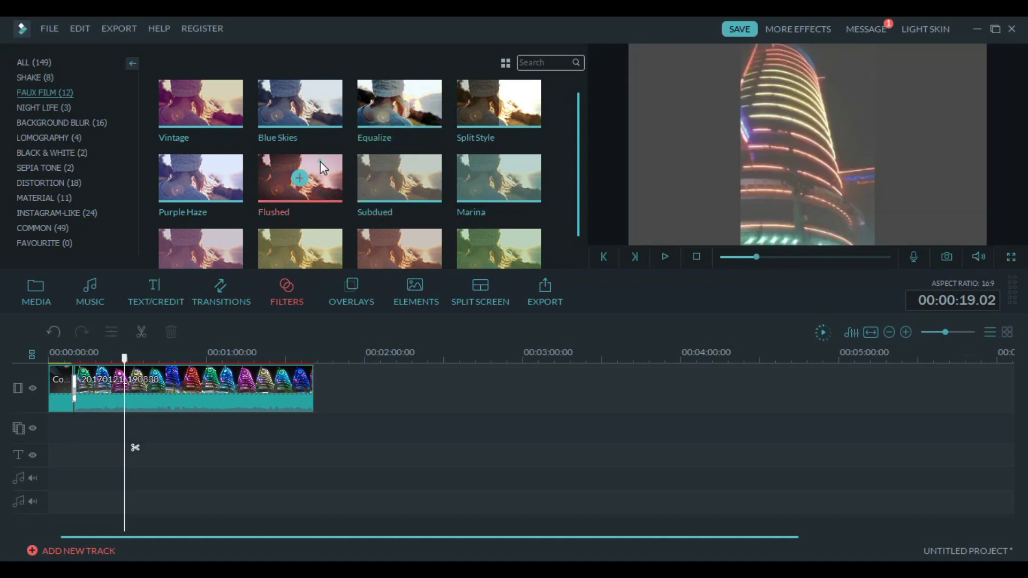
click(321, 161)
click(41, 64)
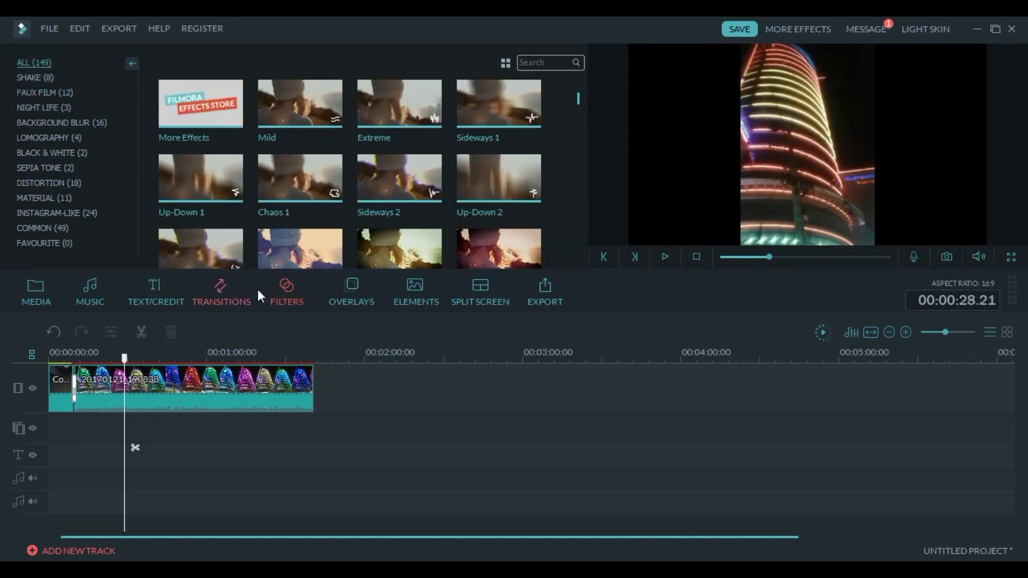
click(412, 295)
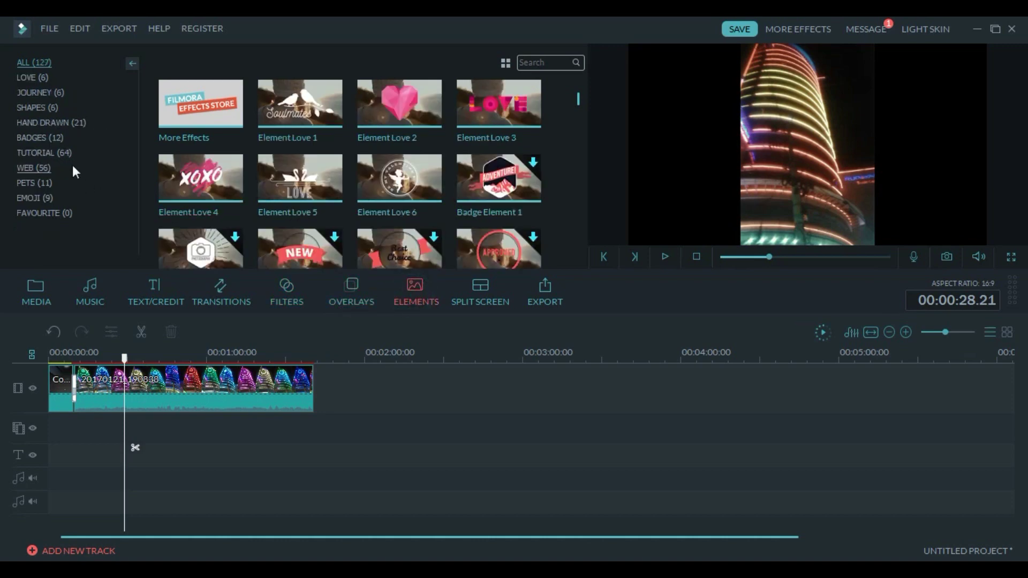
Add the LowerThirds 2 title from Lower 3rds to the text track at 00:00:28.21 and preview it up to 00:00:29.19
click(155, 291)
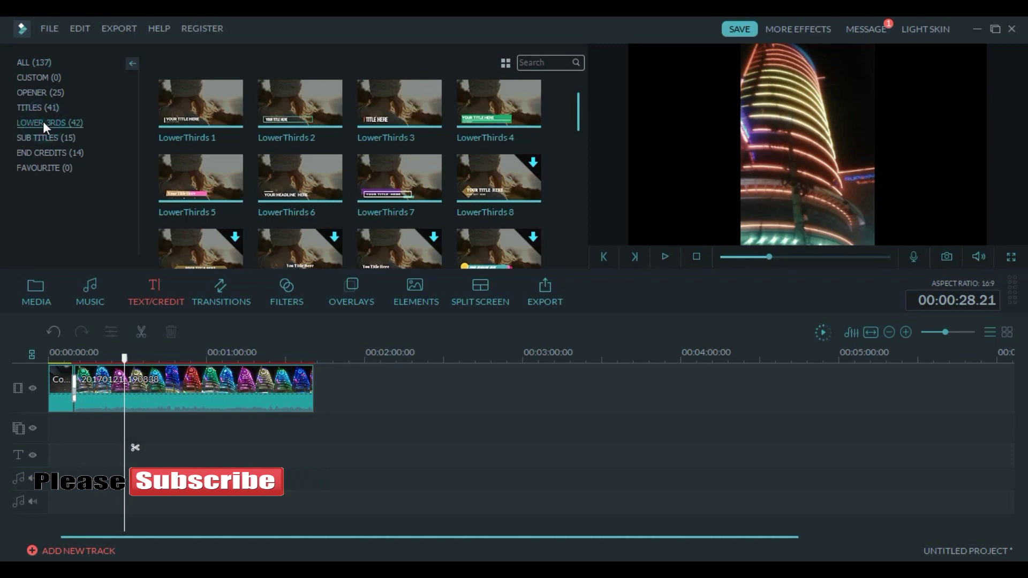
click(298, 103)
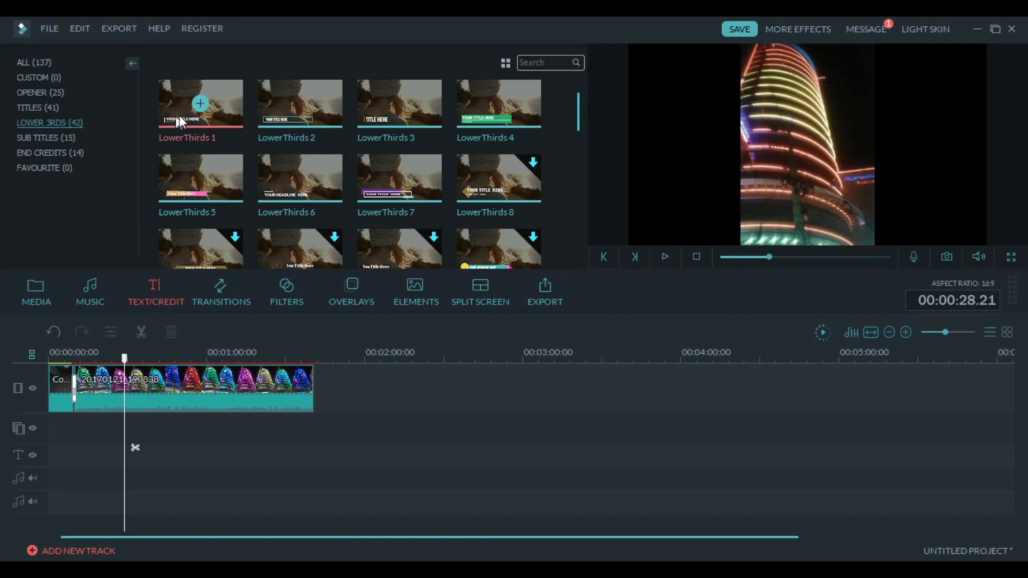
click(301, 103)
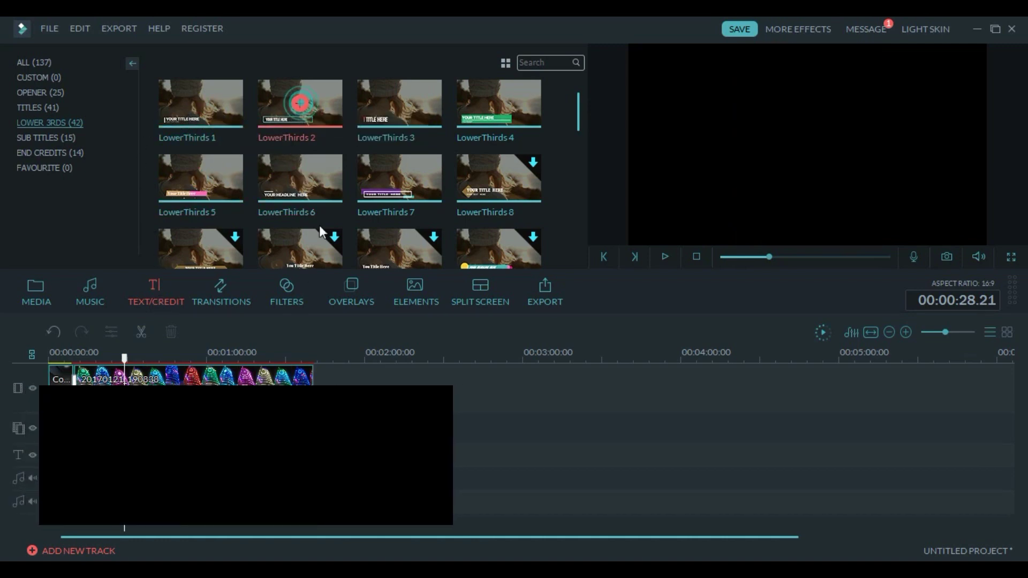
click(249, 364)
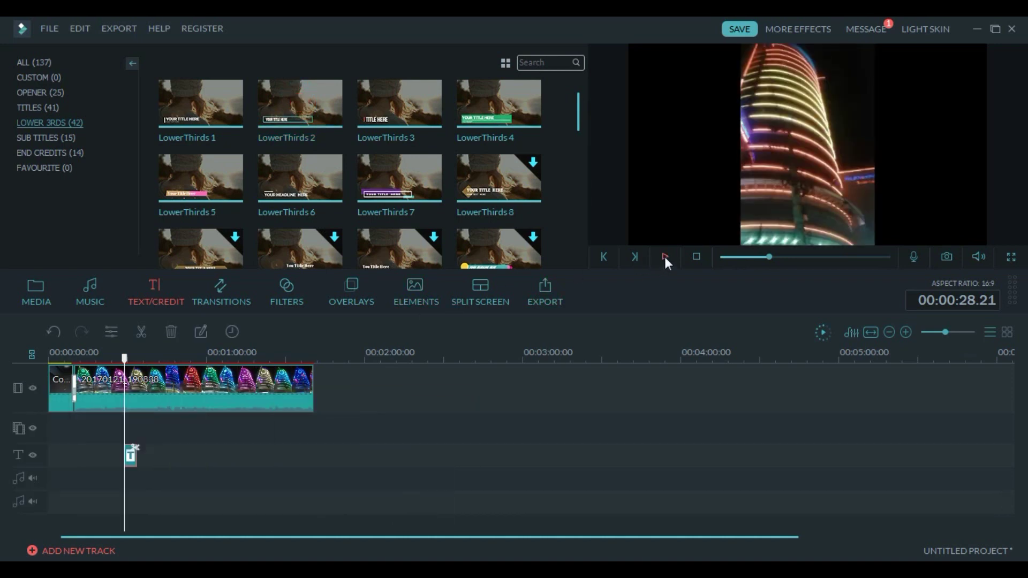
click(664, 256)
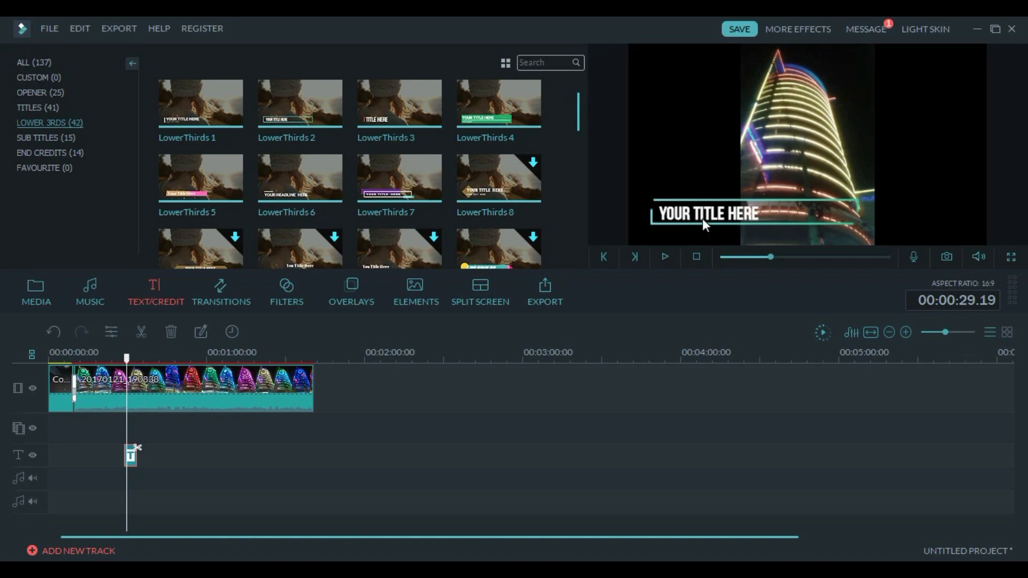
Replace the lower-third's placeholder title text with the channel name
double_click(130, 456)
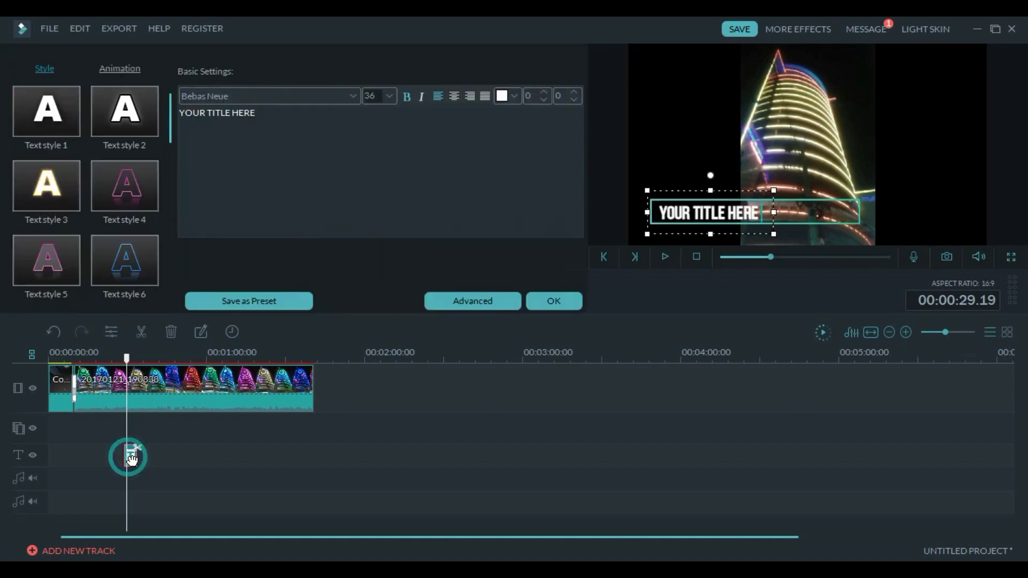
triple_click(260, 117)
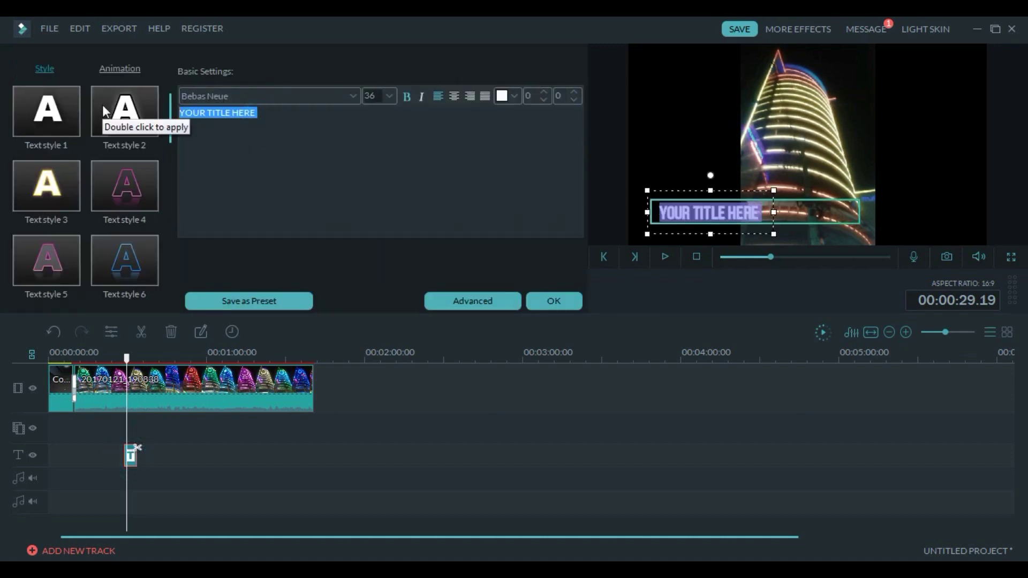
text(Arif389 it next)
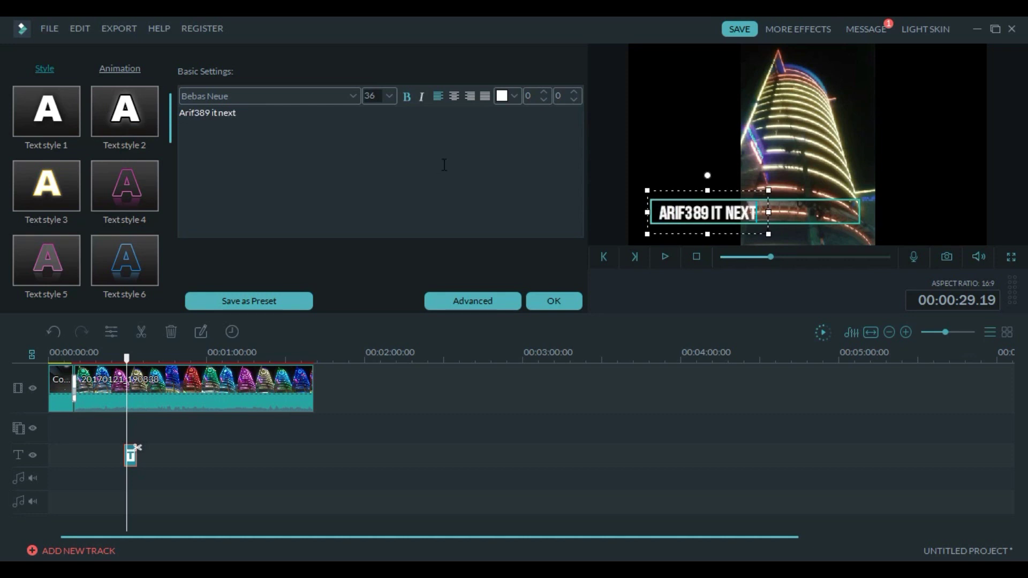
Open the lower-third title in the advanced text editor and narrow its rectangular frame to fit closer around the text
click(477, 302)
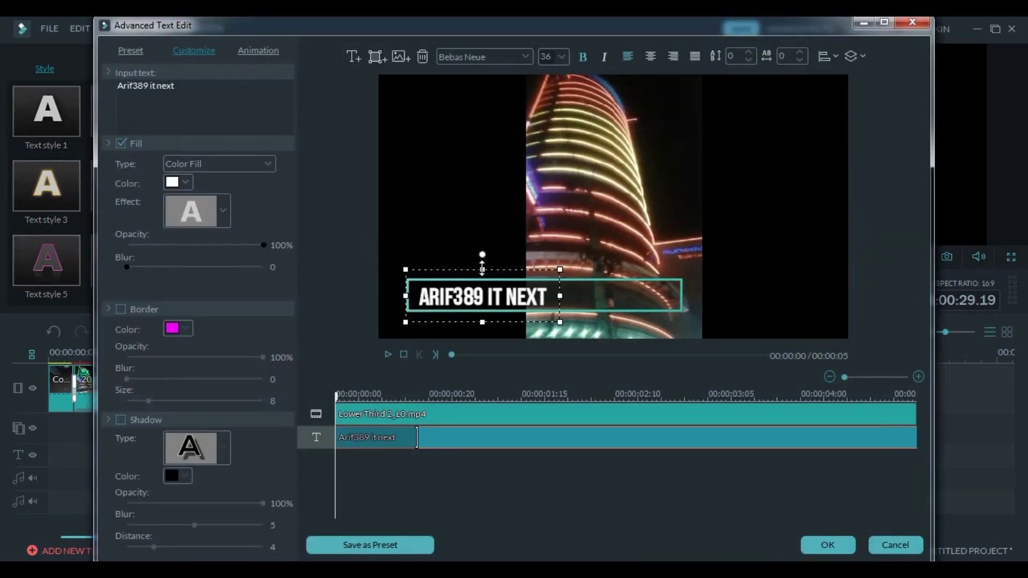
drag(482, 268, 482, 270)
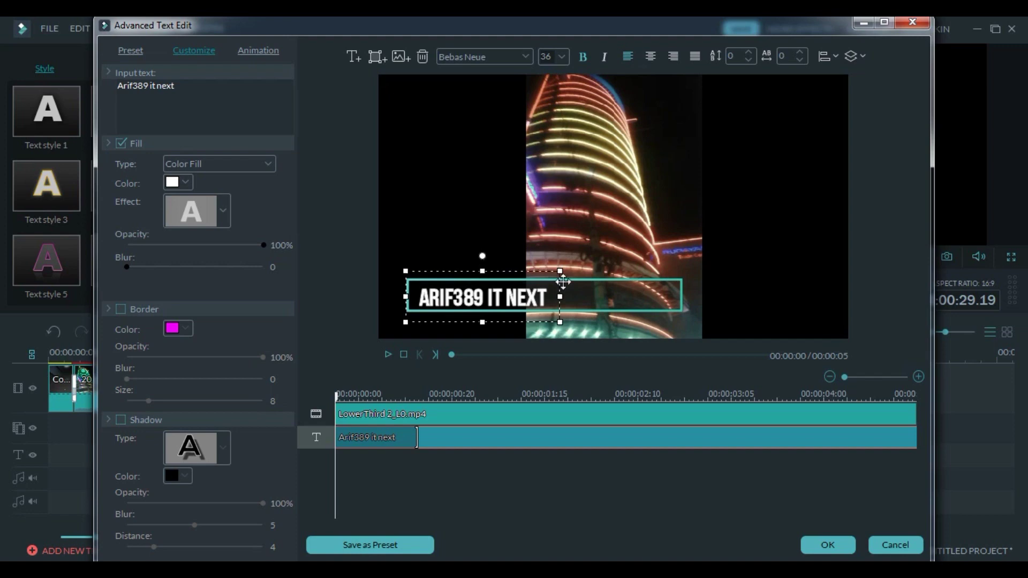
click(645, 292)
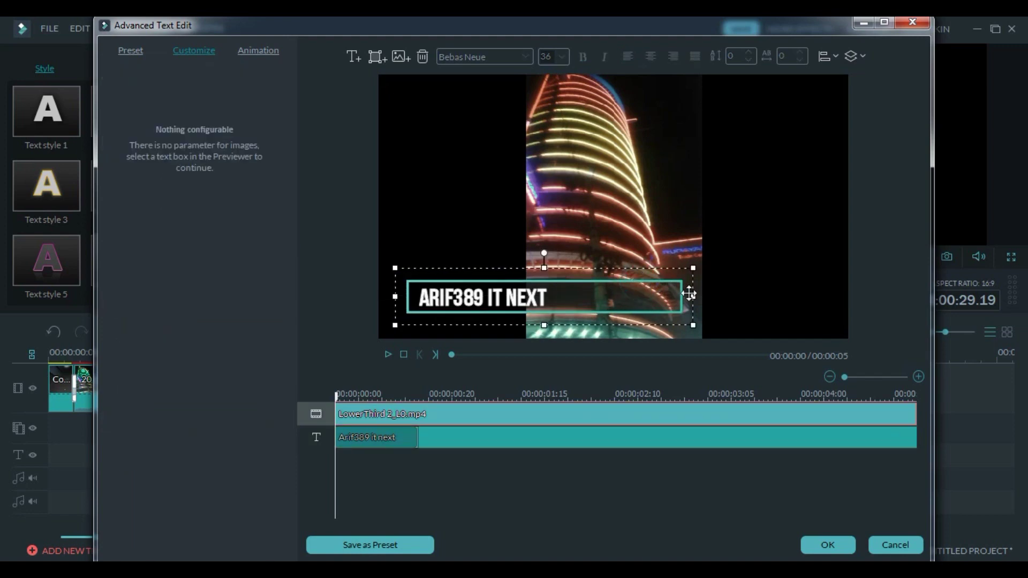
drag(693, 296, 628, 297)
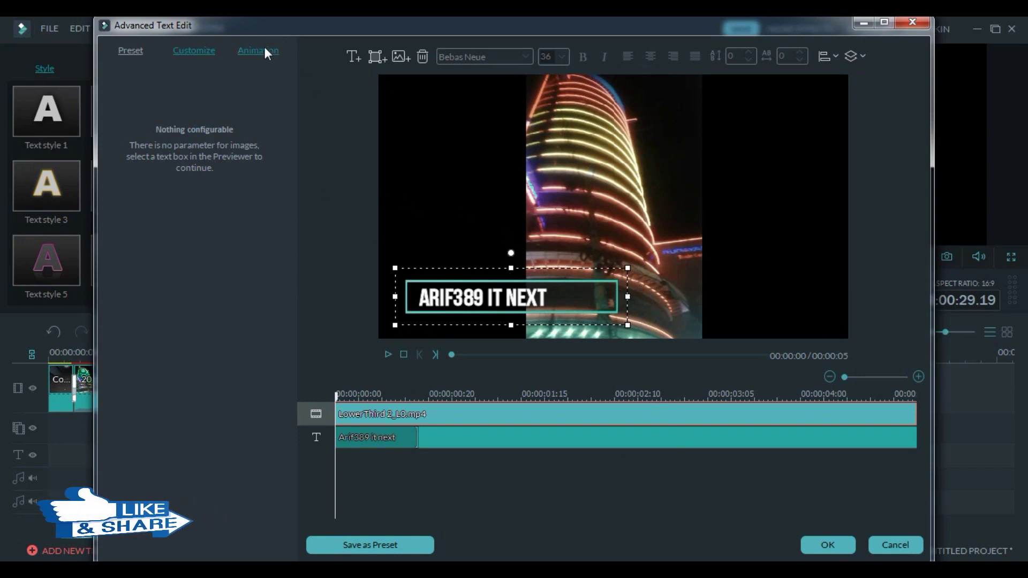
Examine the title text's fill colour choices, animation effects and preset text styles in the advanced text editor
click(462, 298)
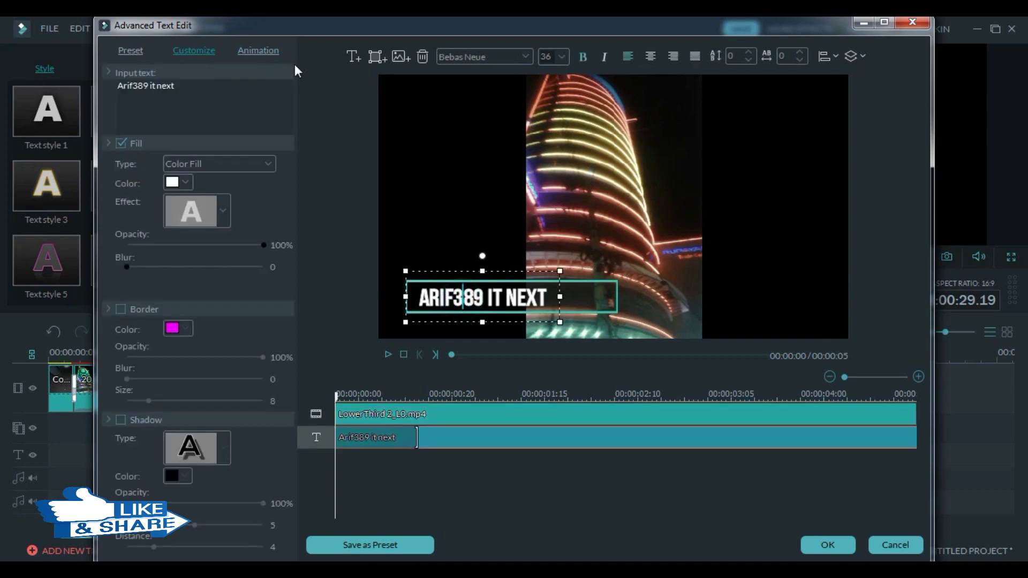
click(179, 182)
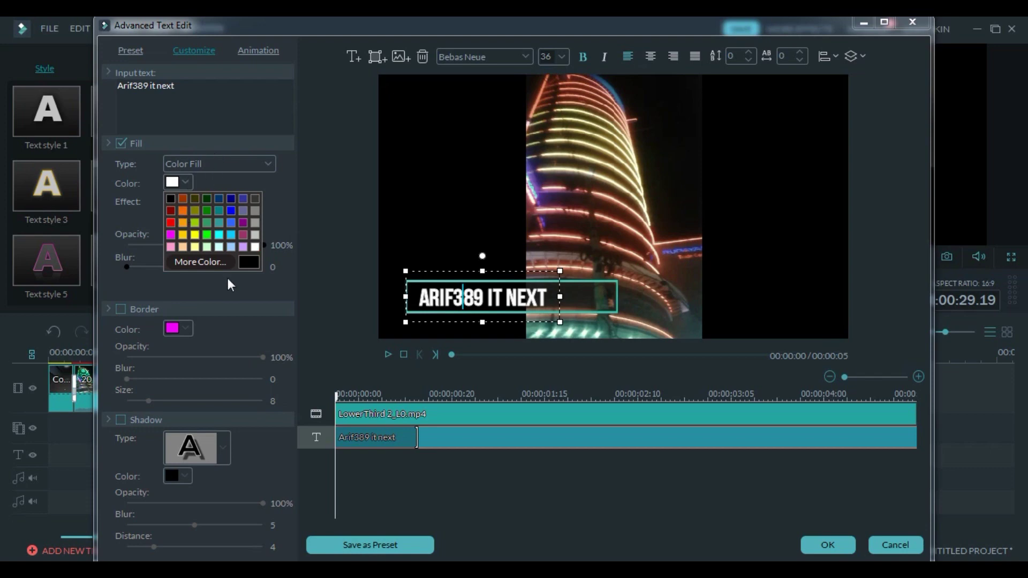
click(252, 50)
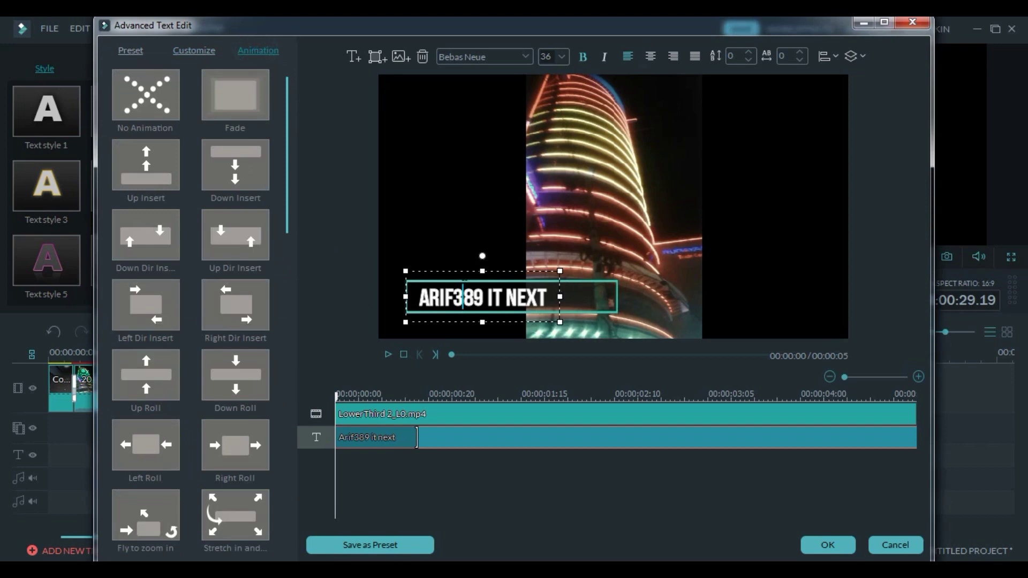
click(126, 54)
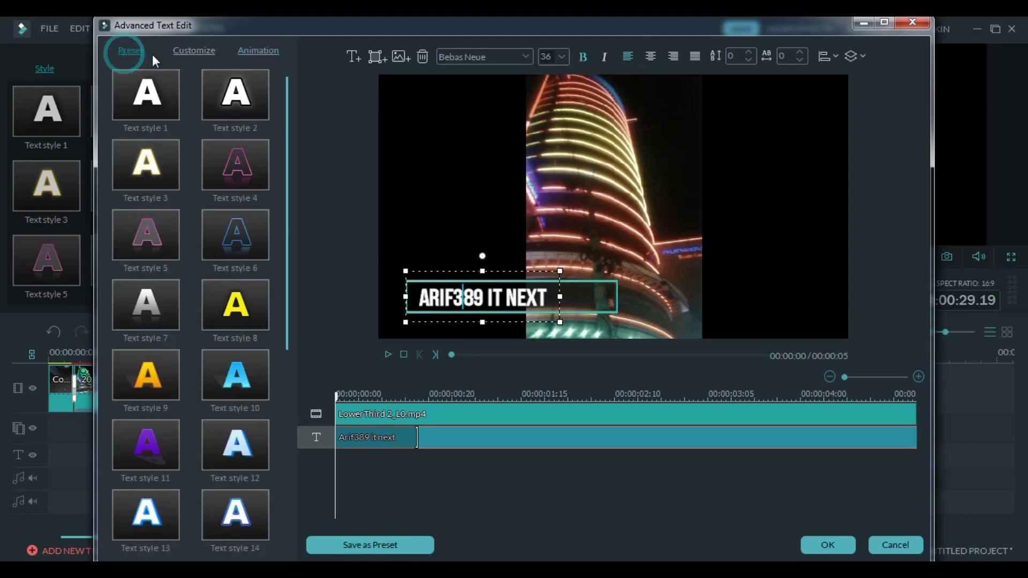
click(203, 51)
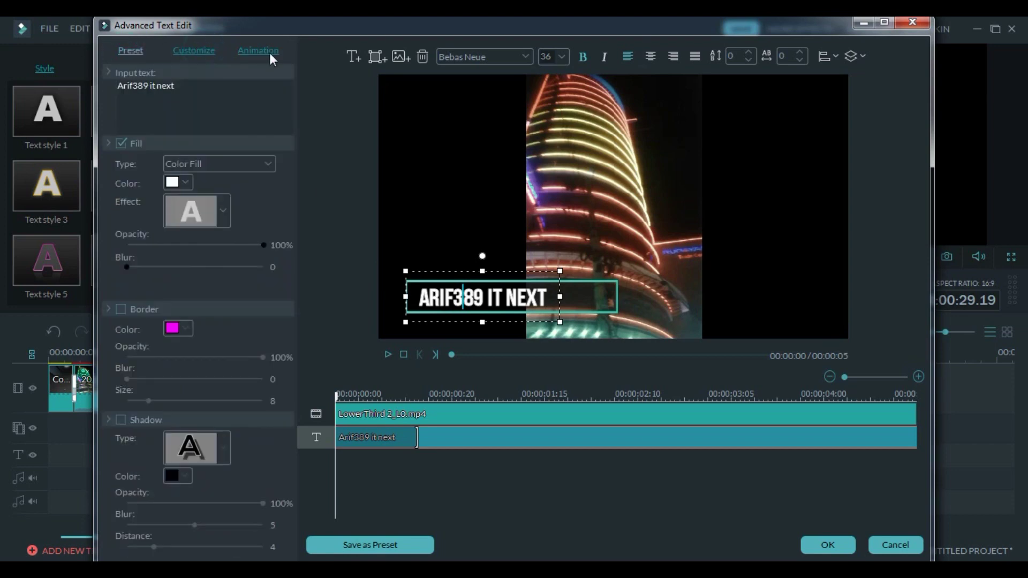
click(262, 51)
click(133, 50)
click(204, 52)
click(263, 52)
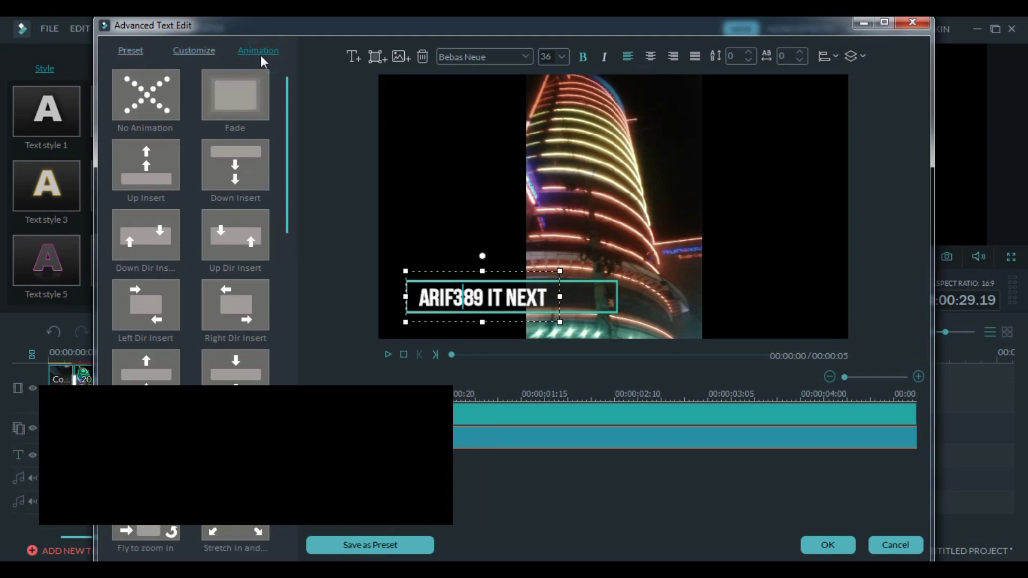
click(131, 51)
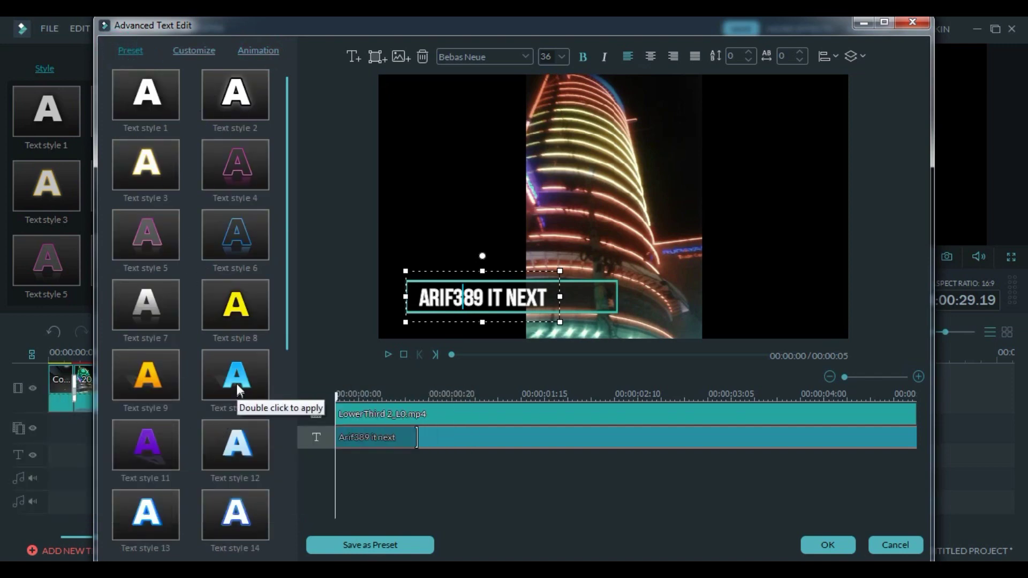
Apply the Left Dir Insert animation to the lower-third's whole title text and confirm the title edits
drag(408, 297, 547, 298)
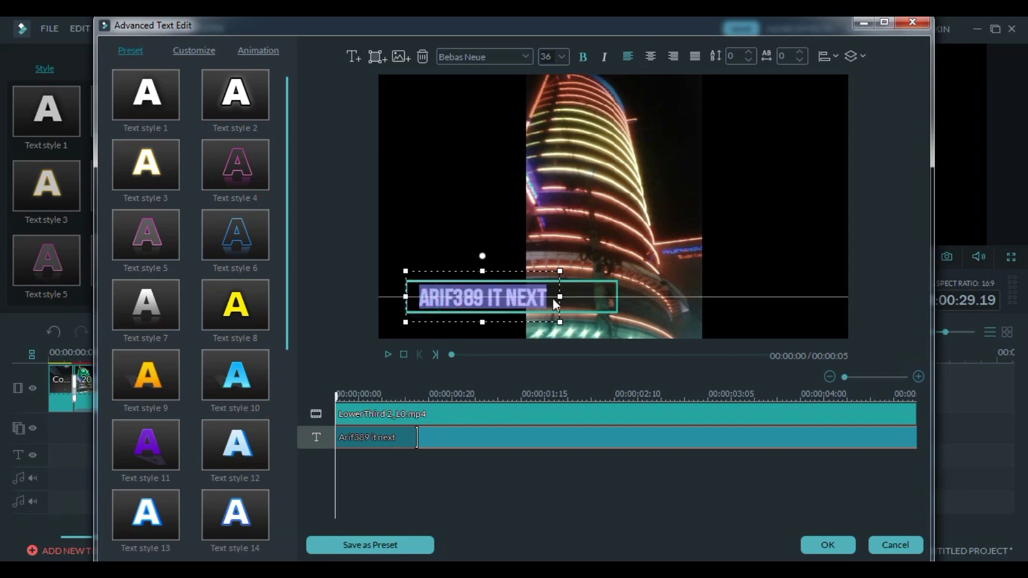
click(200, 52)
click(272, 49)
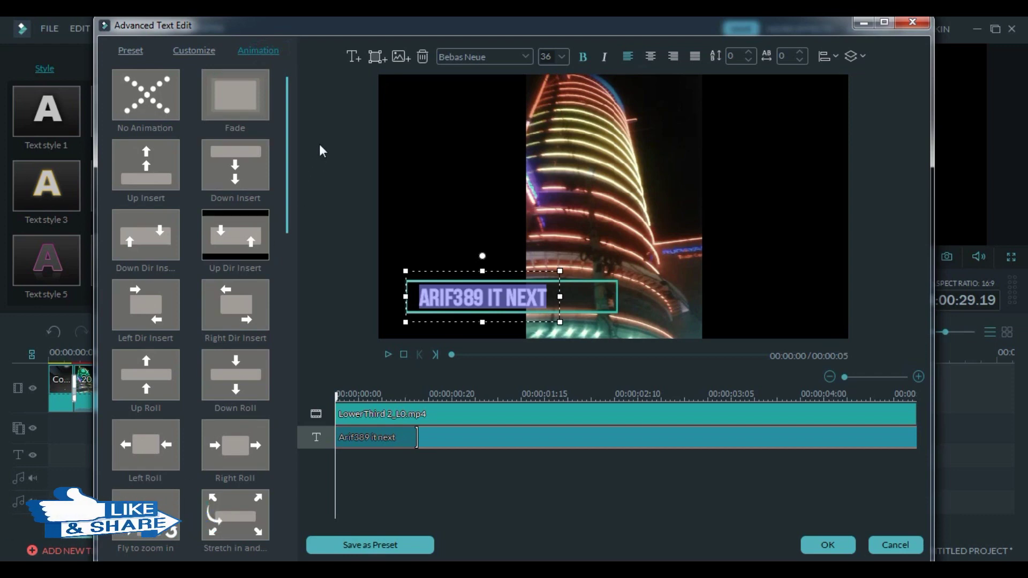
drag(286, 149, 292, 225)
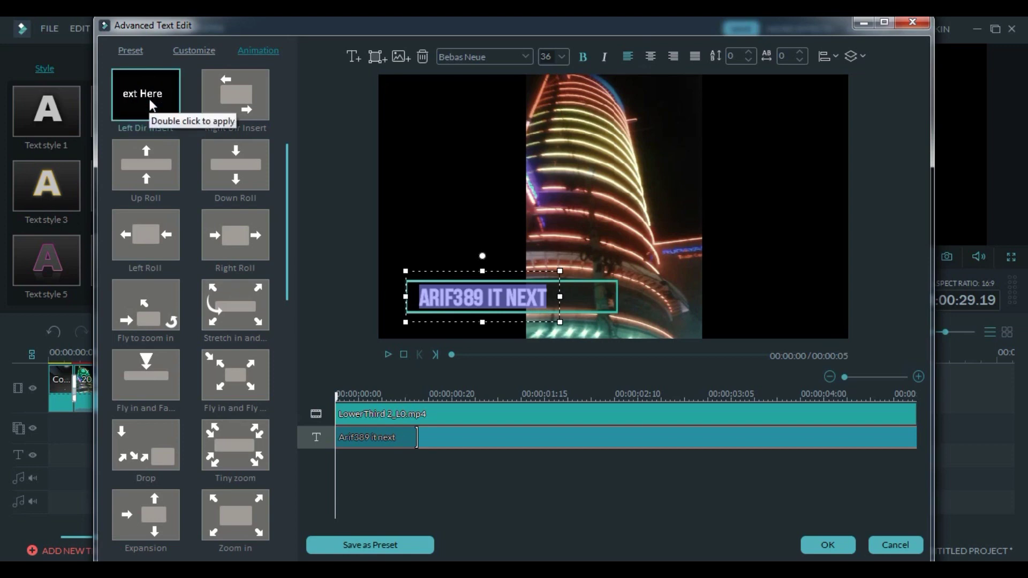
double_click(151, 105)
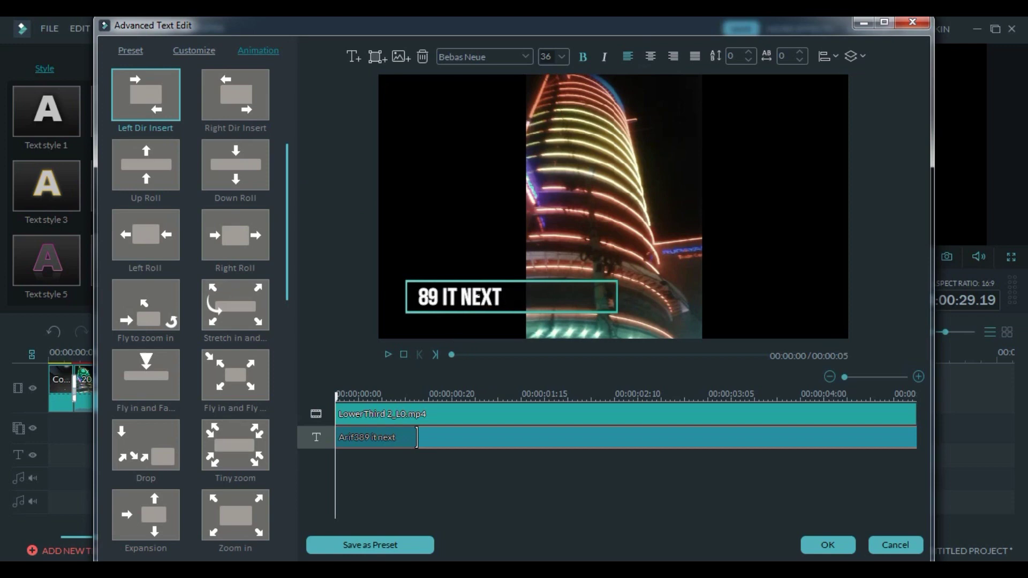
click(829, 545)
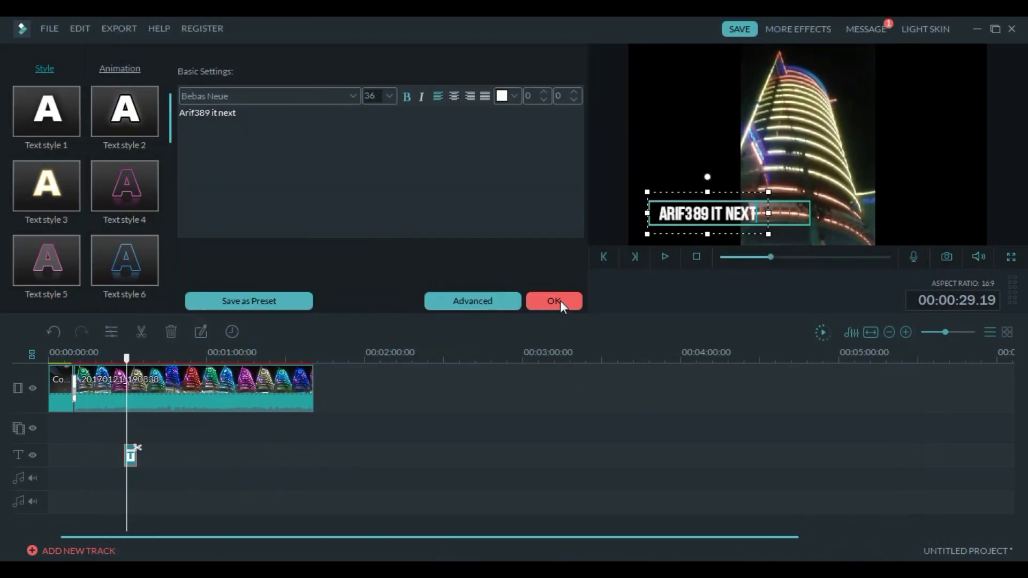
click(560, 300)
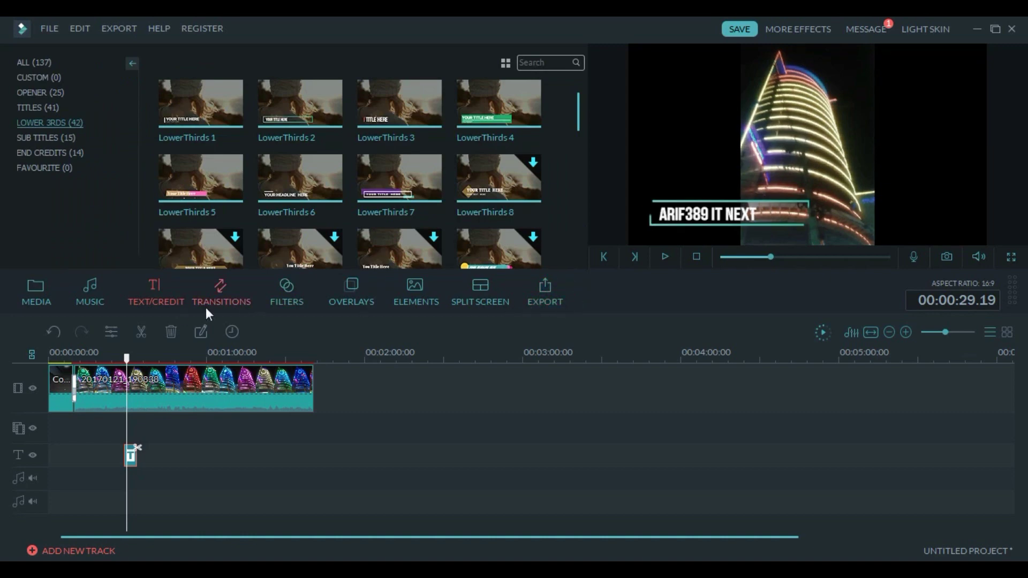
Play back the lower-third title from 00:00:28.00, stop past its end and return the playhead to 00:00:31.03
drag(127, 358, 123, 362)
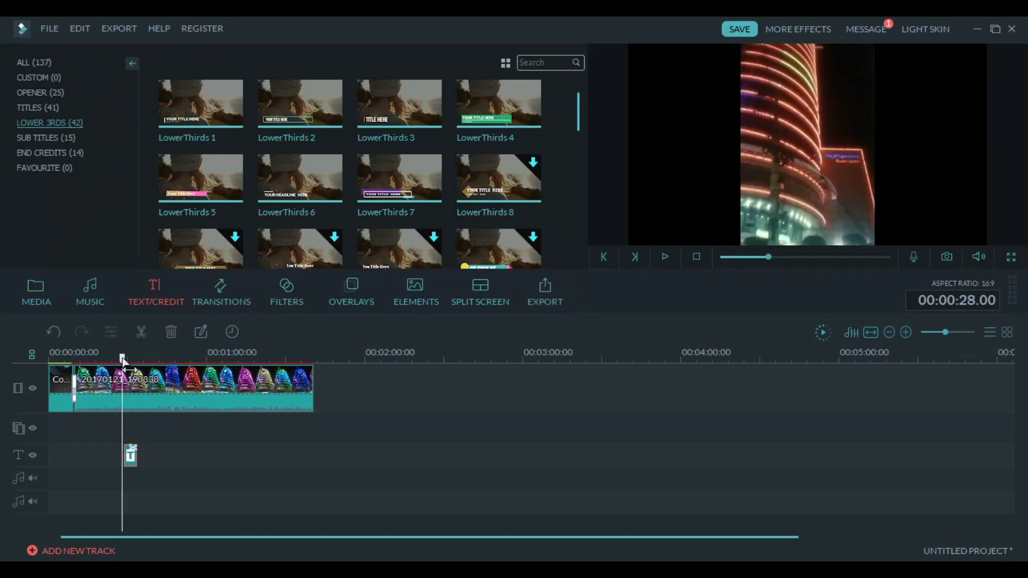
click(665, 256)
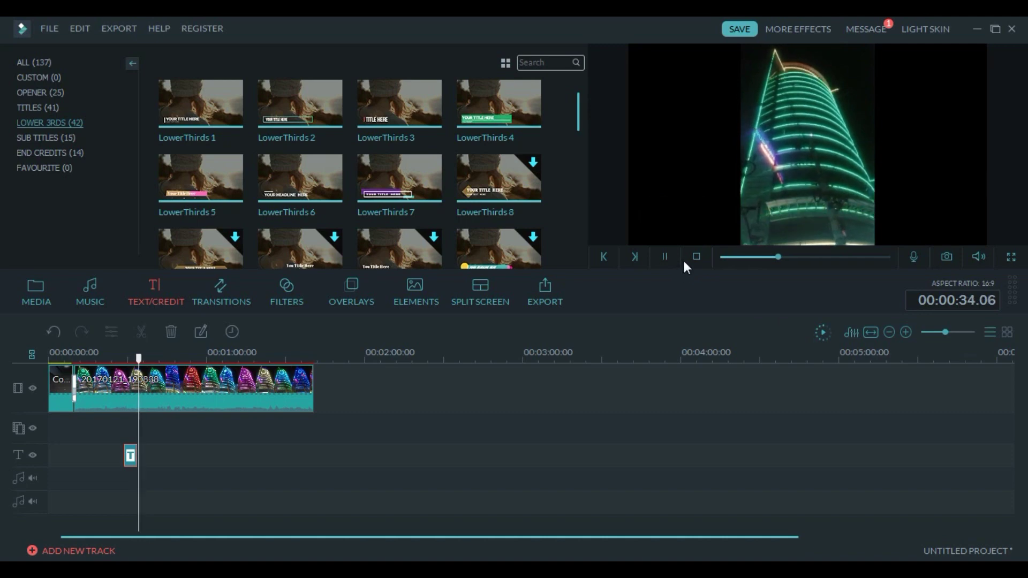
click(667, 257)
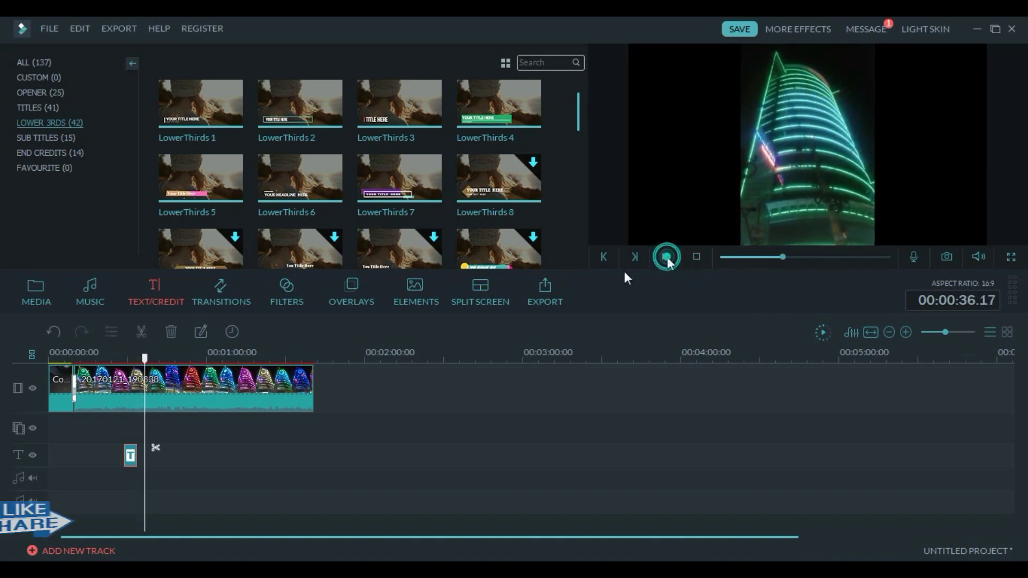
drag(146, 358, 132, 368)
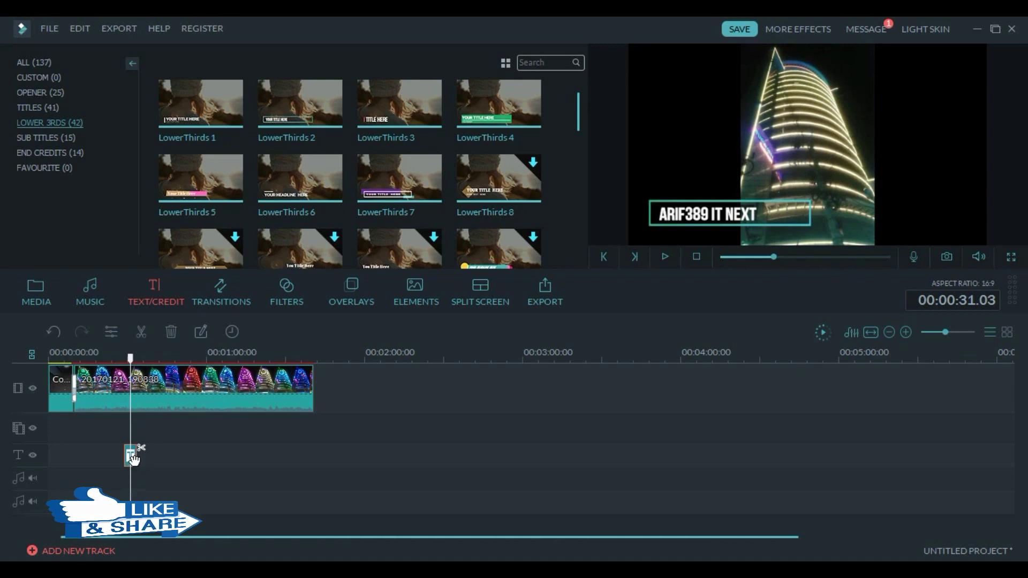
Browse the Sub Titles collection and review the lower-third title's basic text settings
click(44, 143)
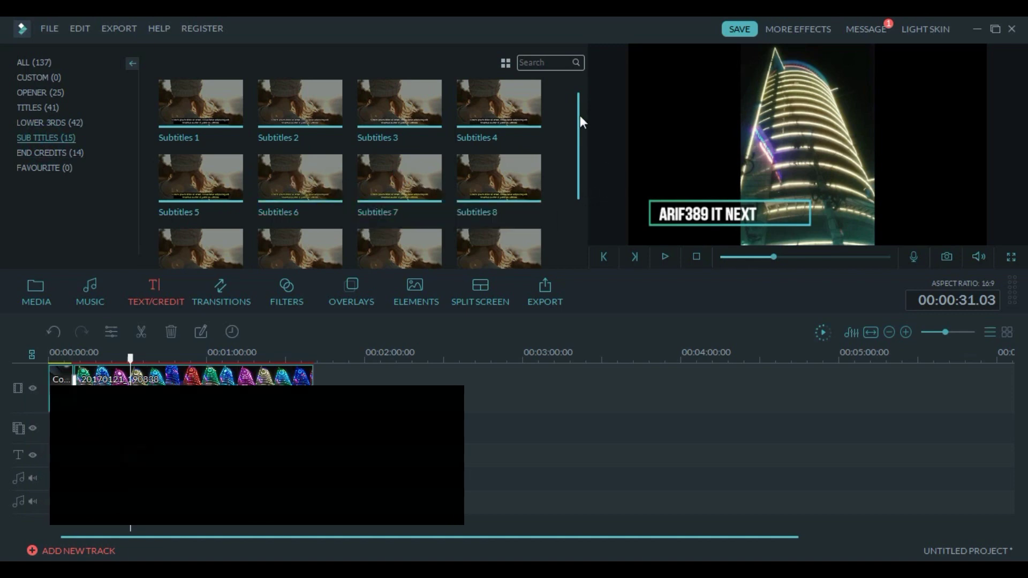
mouse_move(578, 114)
mouse_down()
mouse_move(578, 146)
mouse_move(580, 129)
mouse_up()
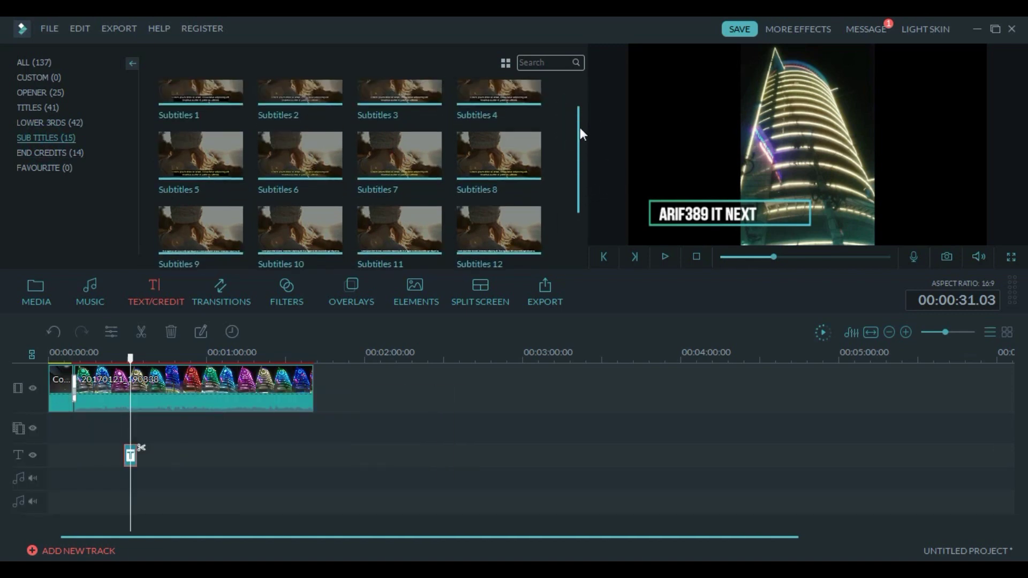
double_click(701, 216)
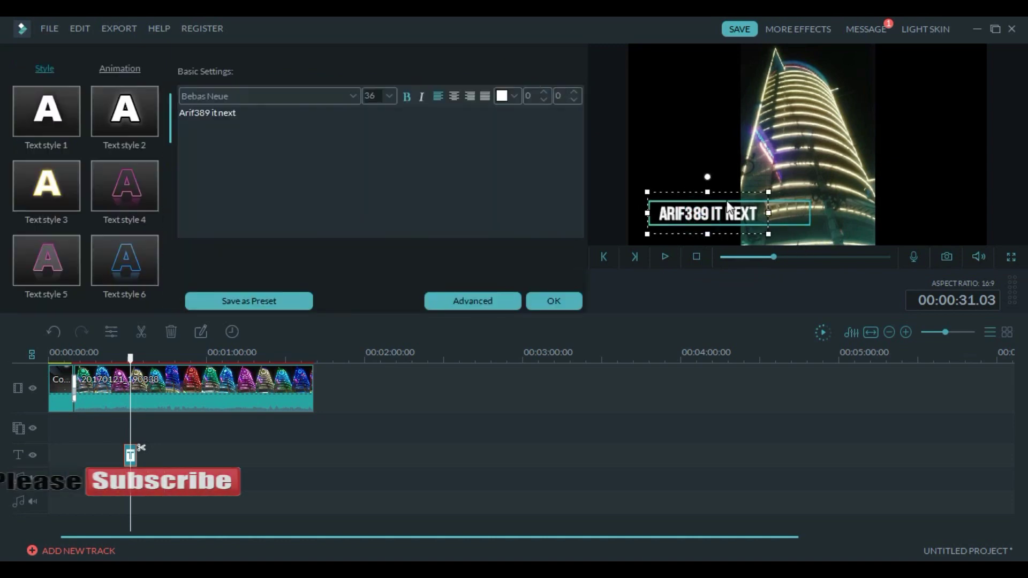
click(568, 300)
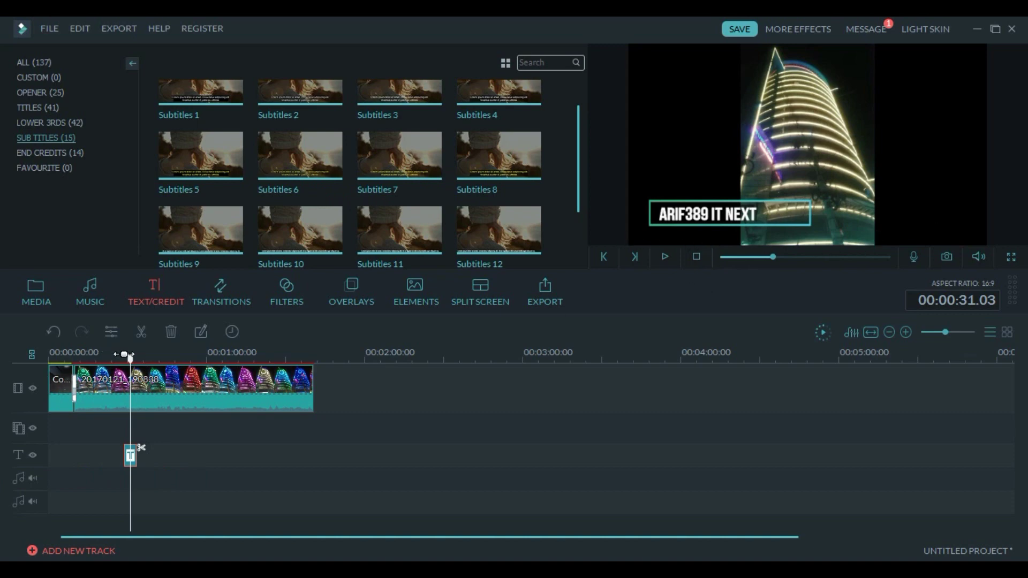
Add the Subtitles 11 preset to the text track at 00:00:42.00
drag(131, 360, 159, 360)
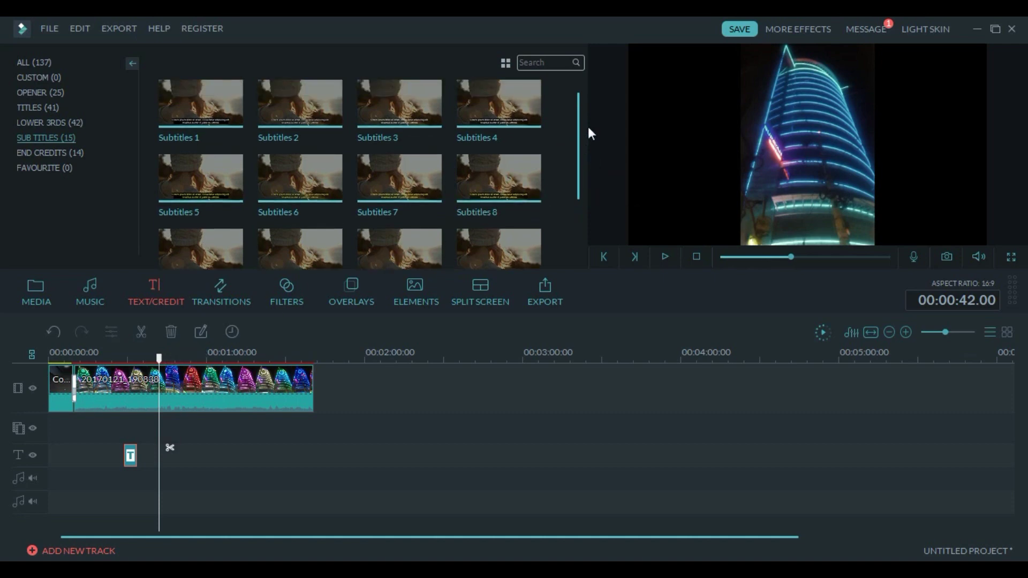
scroll(582, 171, down, 2)
scroll(578, 211, down, 1)
scroll(588, 179, up, 4)
mouse_move(497, 109)
drag(580, 127, 579, 184)
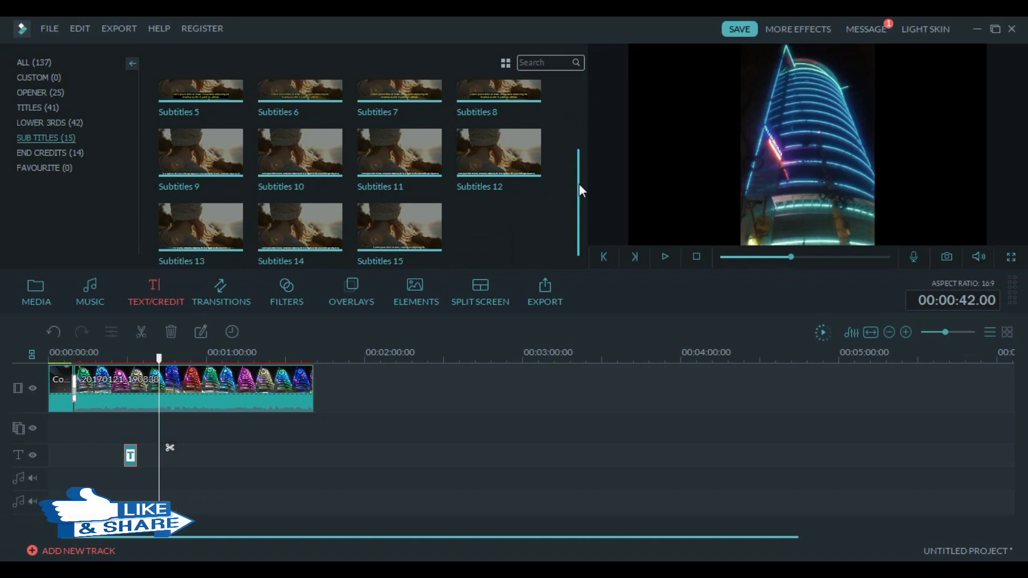
click(400, 153)
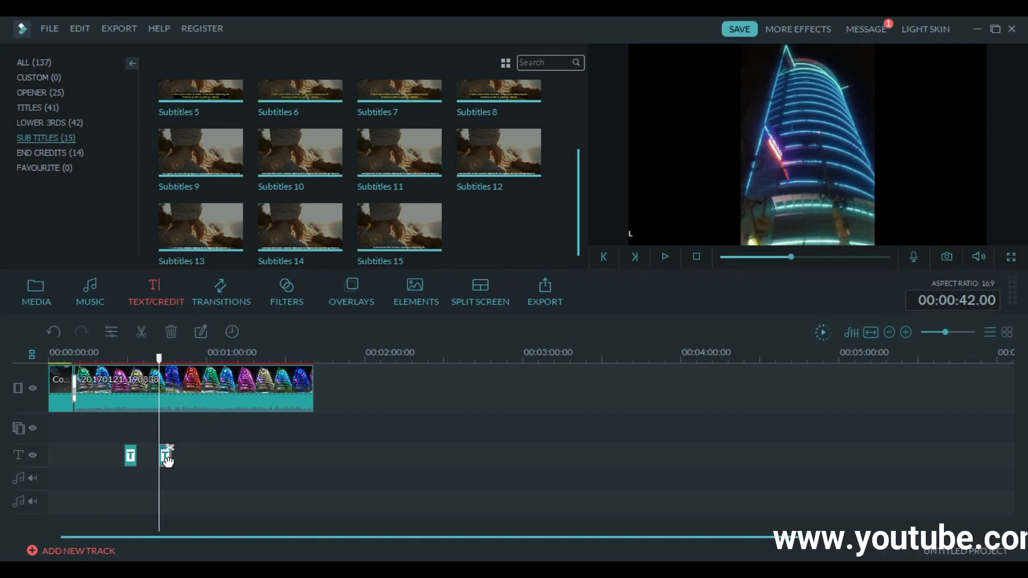
Open the new subtitle for text editing and stretch its lower text line taller in the preview
double_click(166, 455)
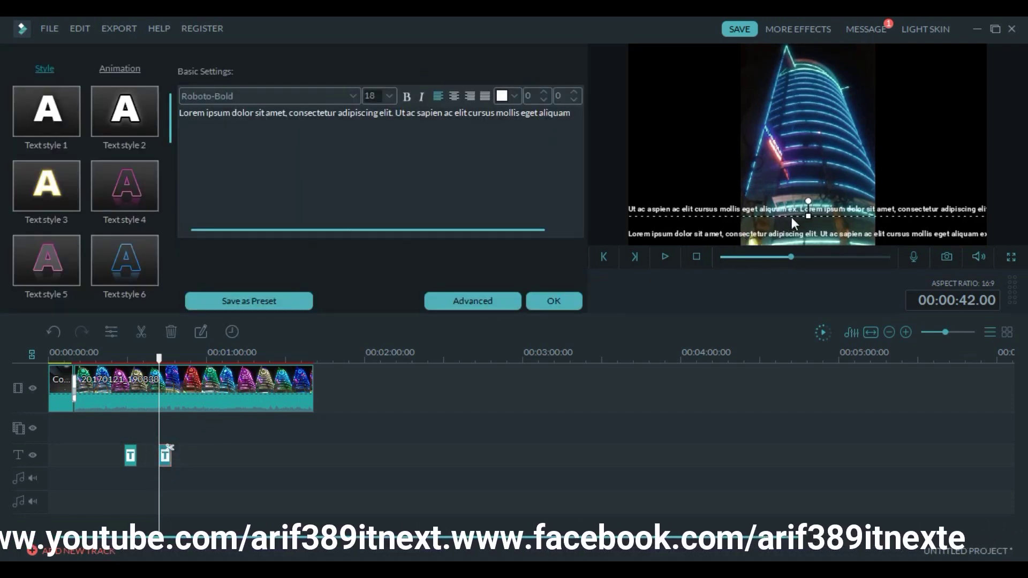
click(443, 113)
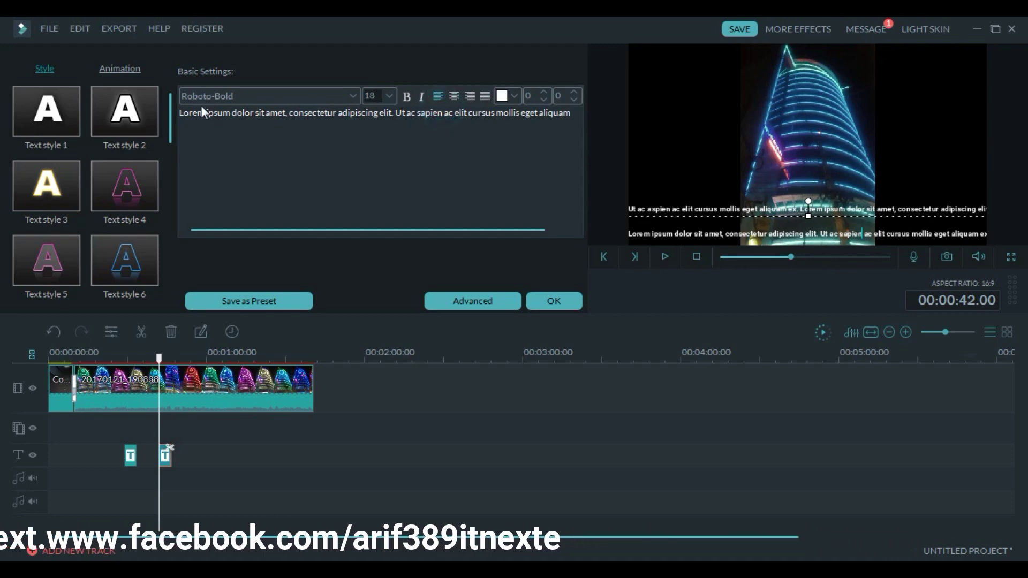
drag(180, 115, 576, 114)
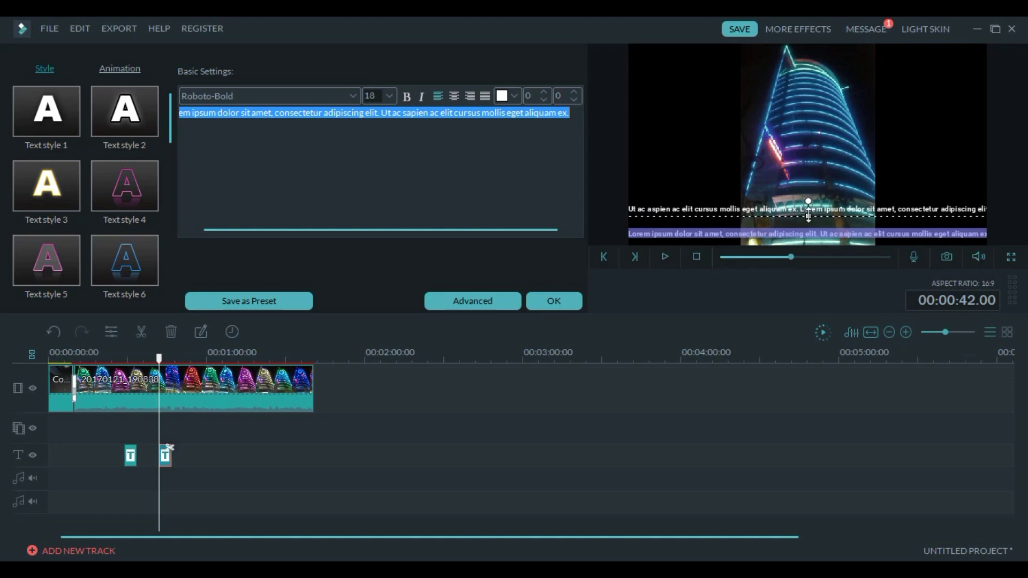
drag(808, 213, 811, 196)
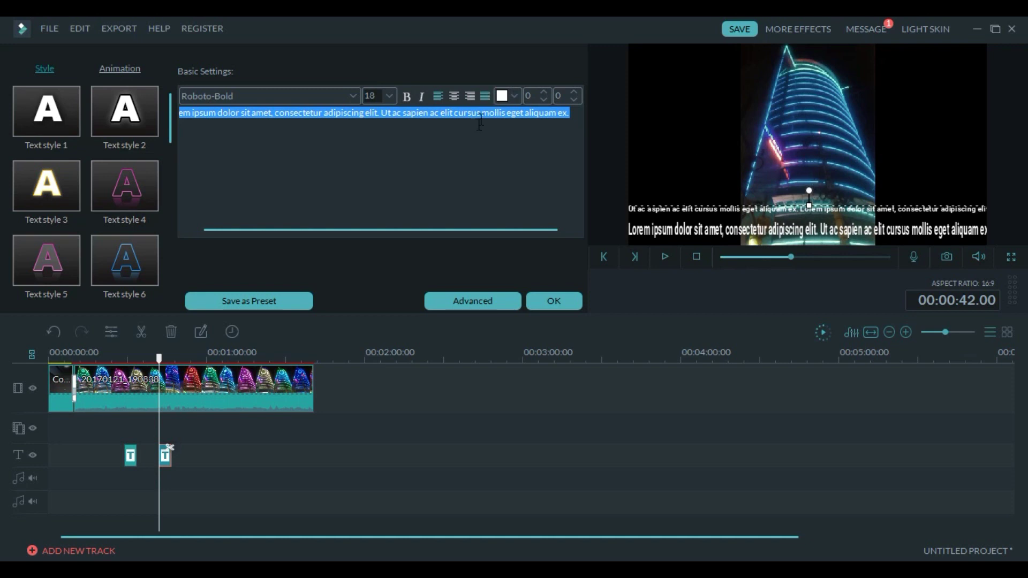
click(462, 148)
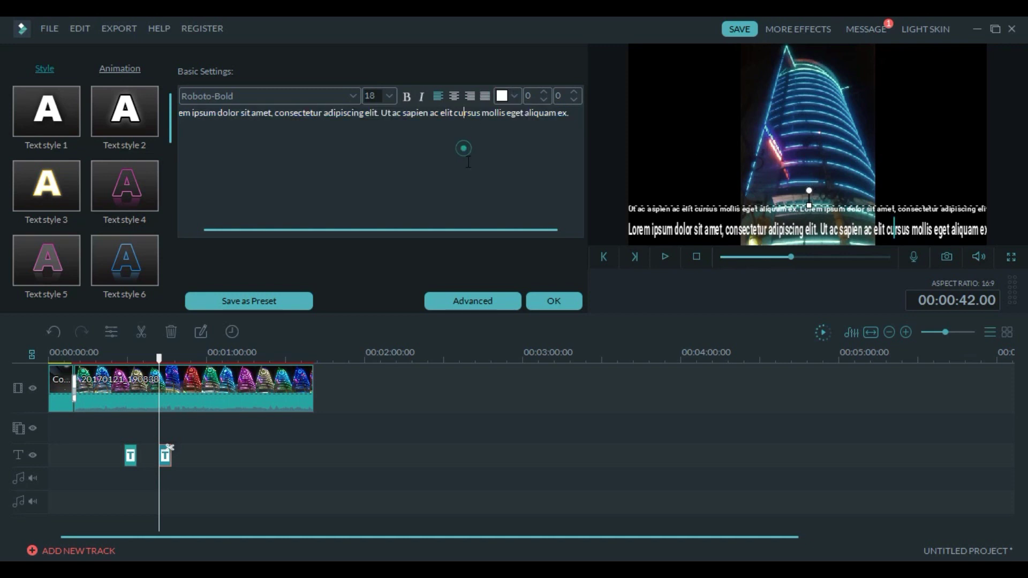
Centre-align the subtitle's lower text line and set its colour to red
click(406, 95)
click(406, 96)
click(453, 96)
click(453, 97)
click(514, 96)
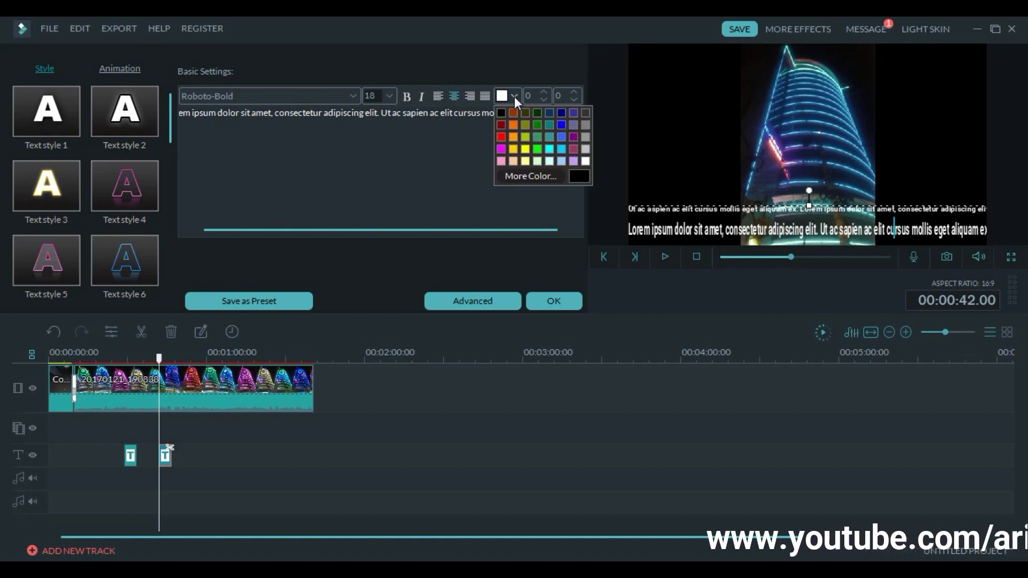
click(502, 137)
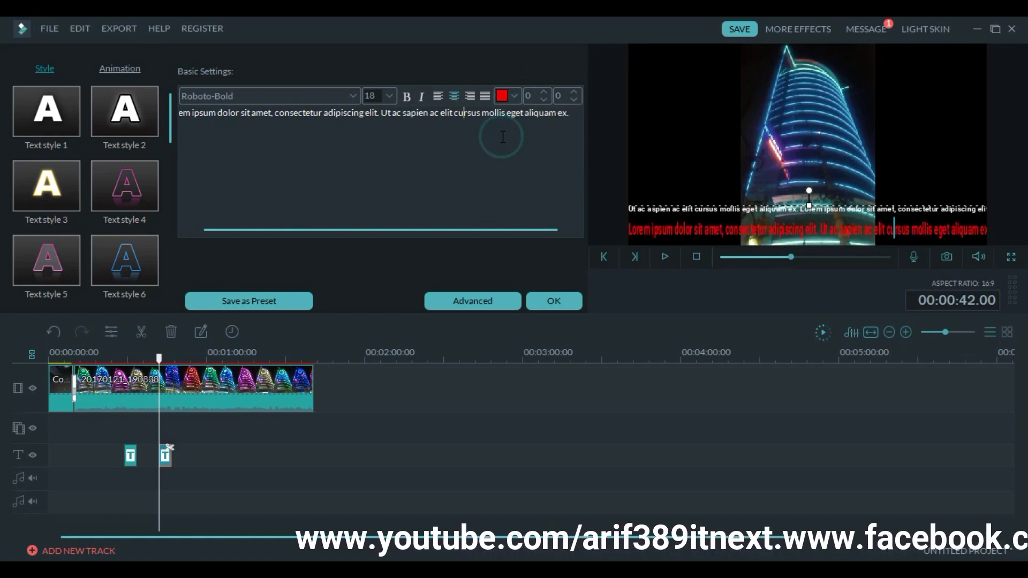
Try blue on the subtitle's lower text line and set its final colour to white
click(513, 95)
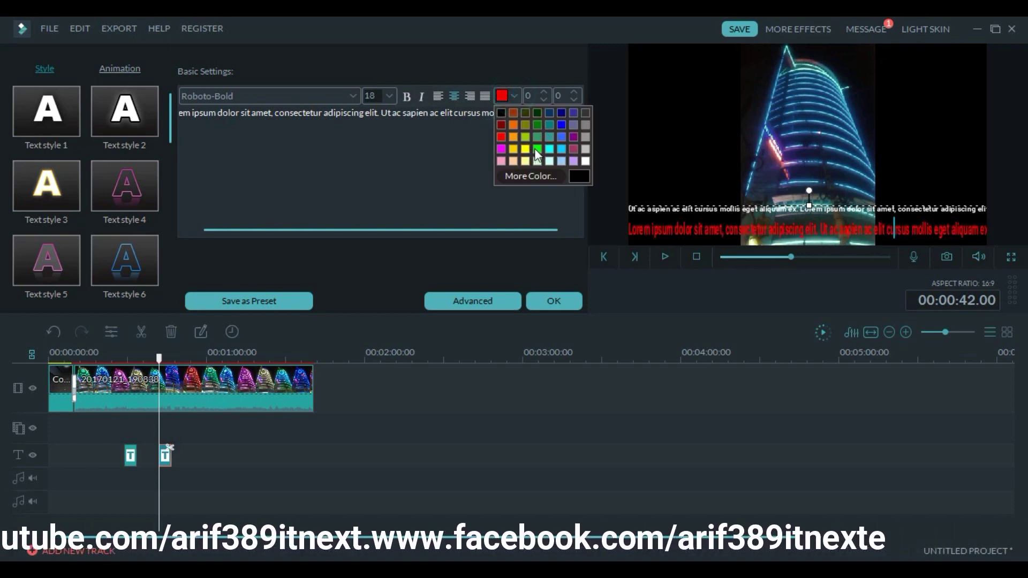
click(561, 126)
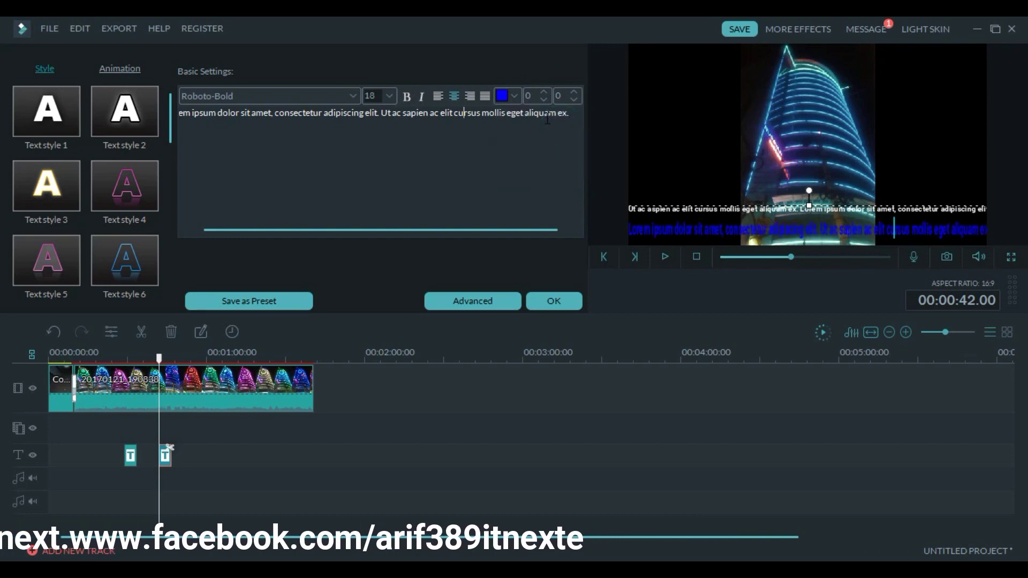
click(514, 97)
click(585, 161)
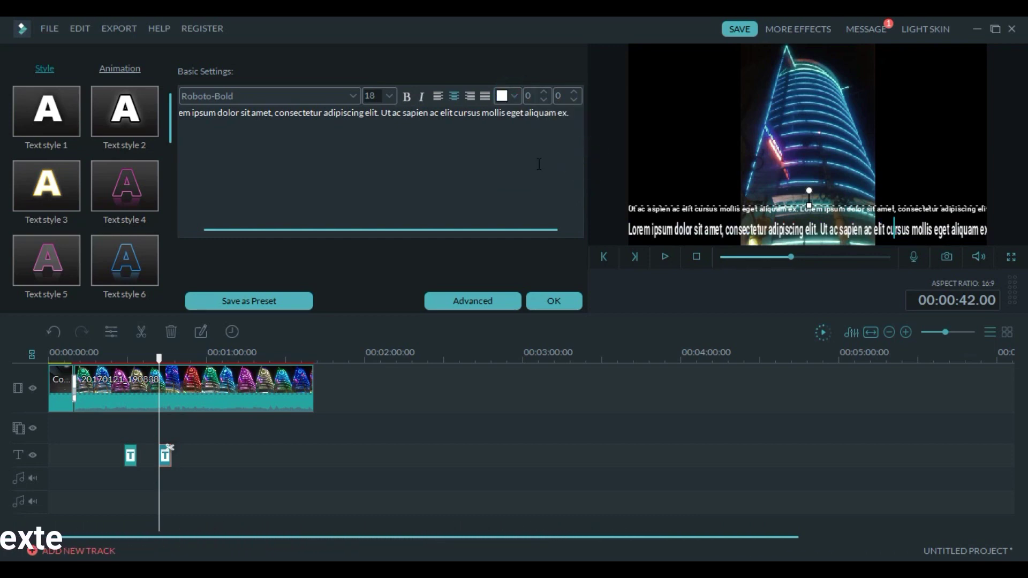
Remove the letter "d" from "adipiscing" in the subtitle's upper text line
click(944, 208)
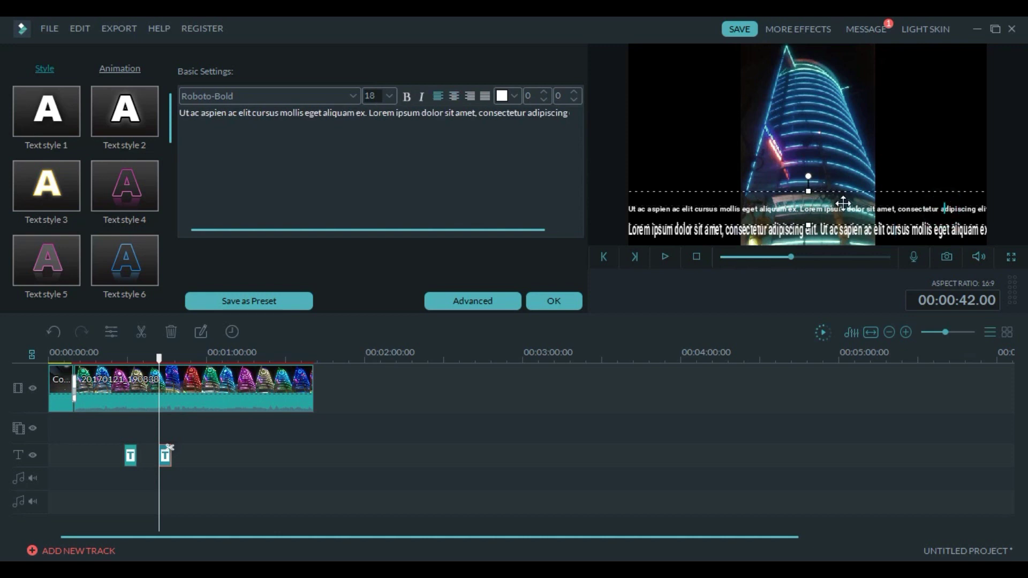
key(Delete)
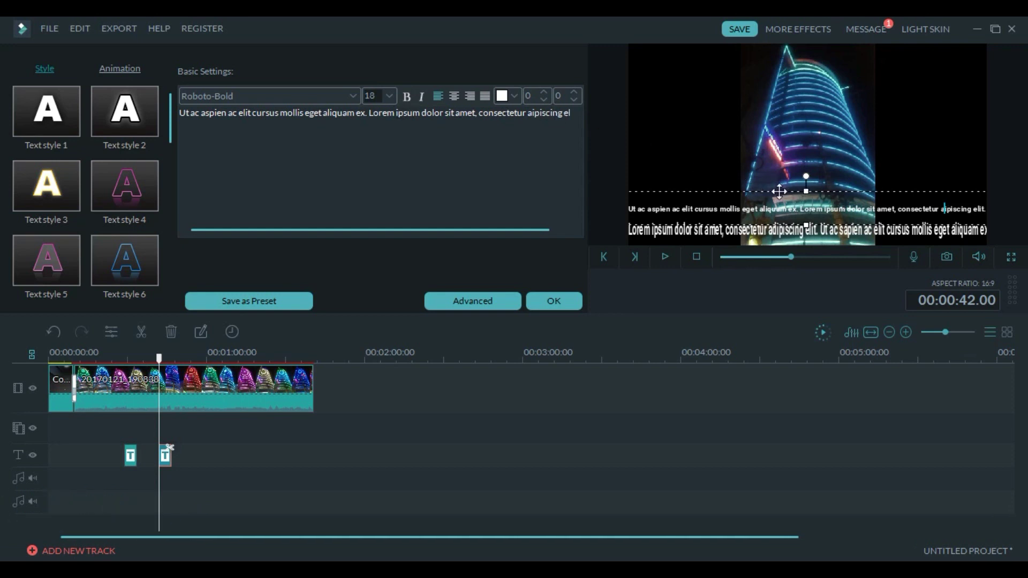
key(End)
drag(825, 194, 828, 197)
Open the advanced text editor and apply the Right Dir Insert animation to the subtitle's upper text line
click(465, 300)
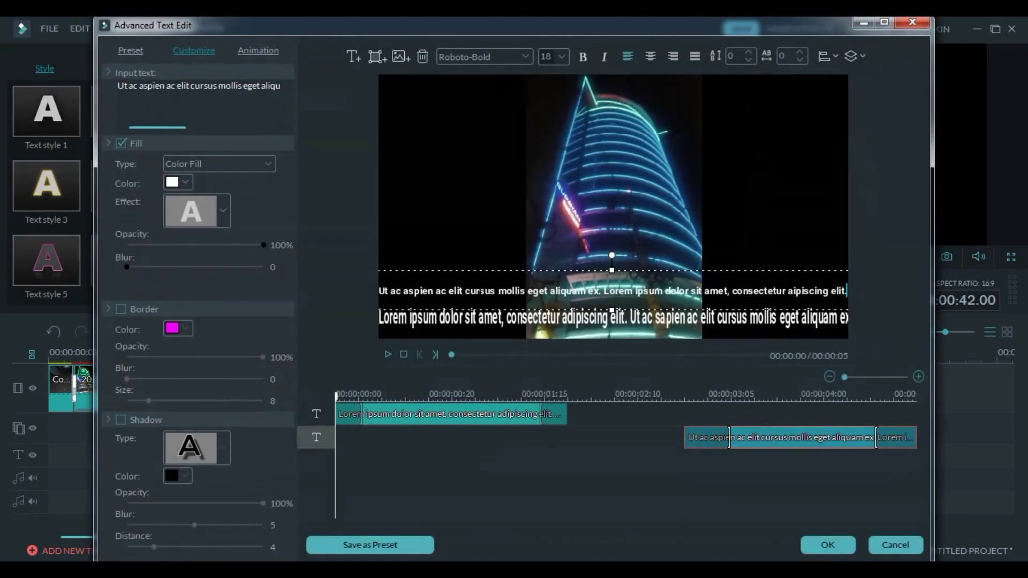
click(484, 291)
click(257, 50)
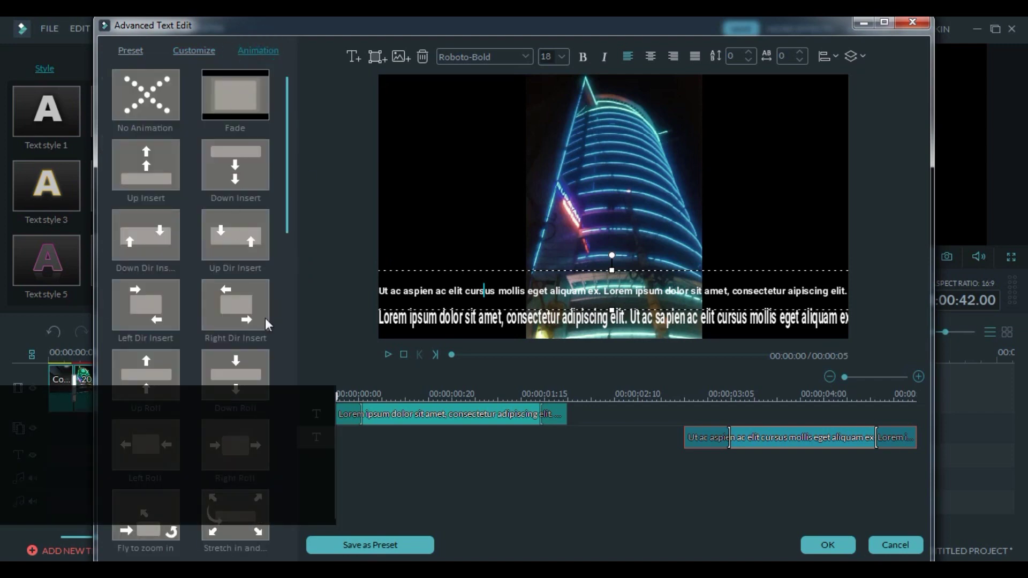
mouse_move(286, 198)
mouse_down()
mouse_move(288, 332)
mouse_move(294, 182)
mouse_up()
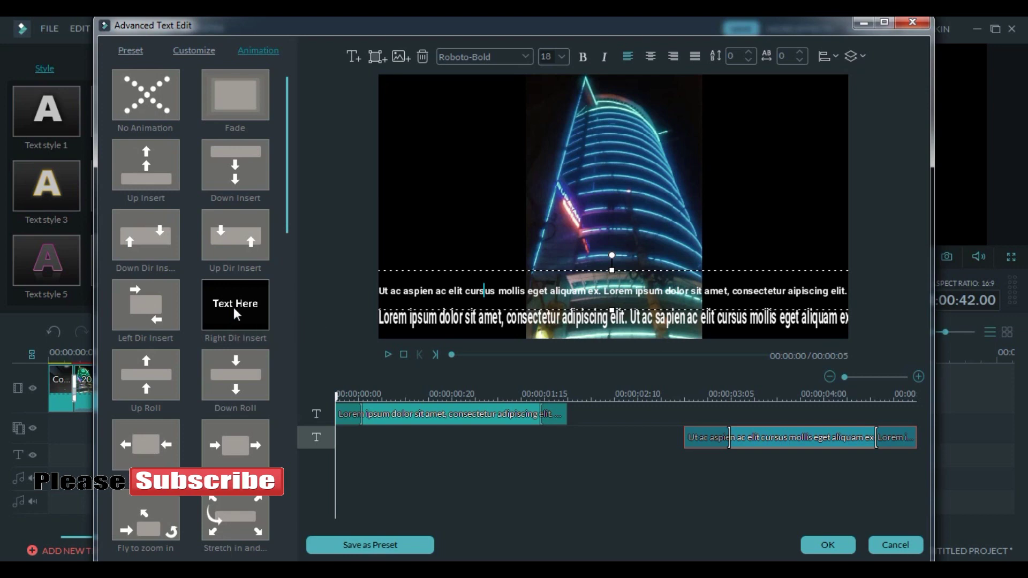
double_click(236, 315)
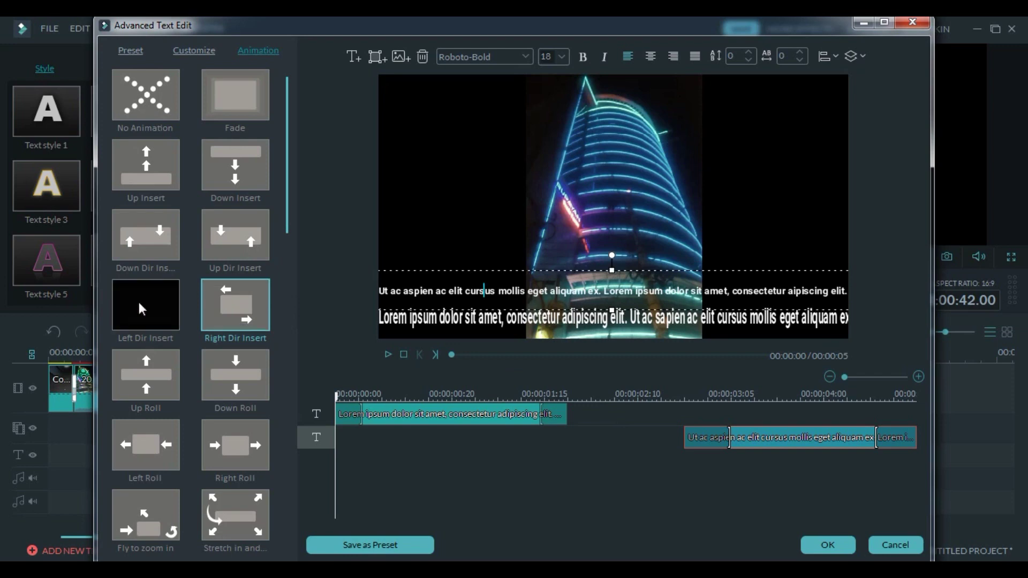
Reduce the lower text line's height in the preview and delete the upper text line from the subtitle
click(455, 316)
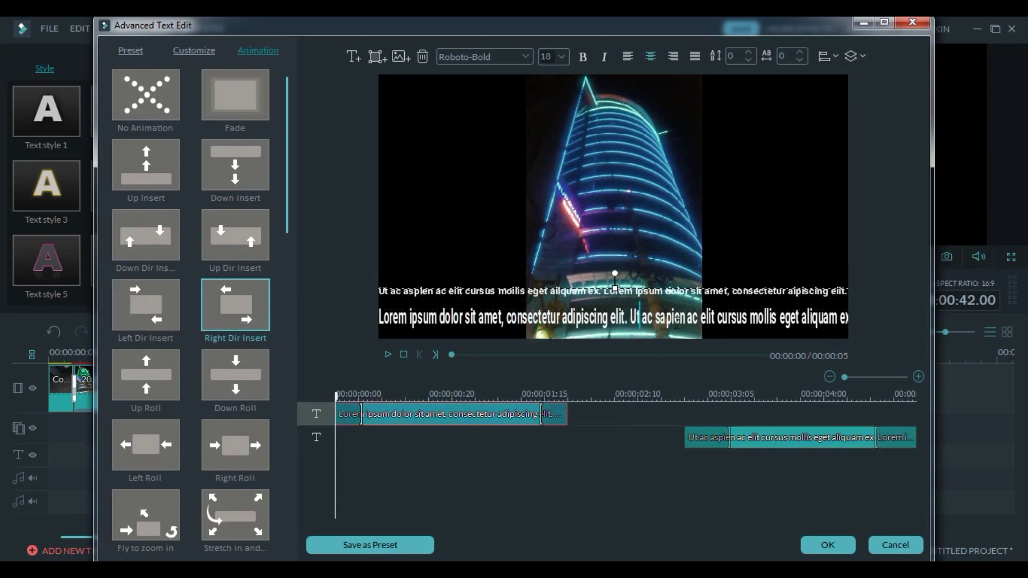
click(614, 285)
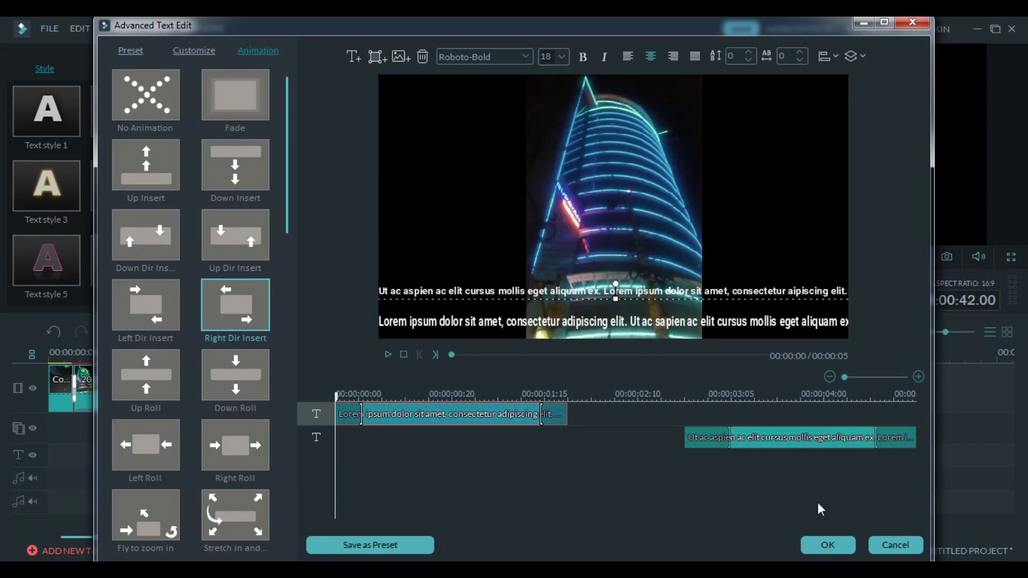
click(744, 450)
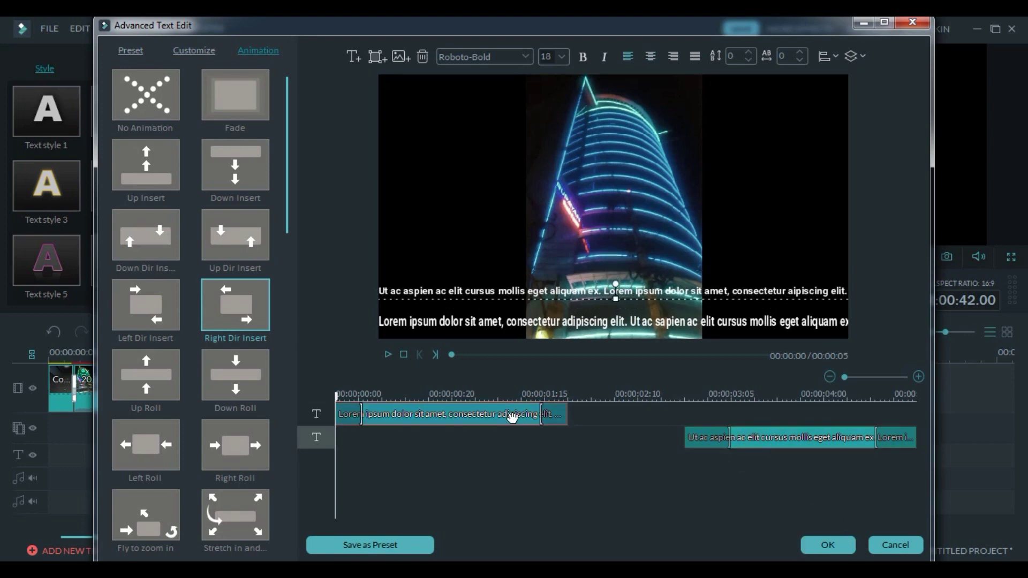
click(750, 442)
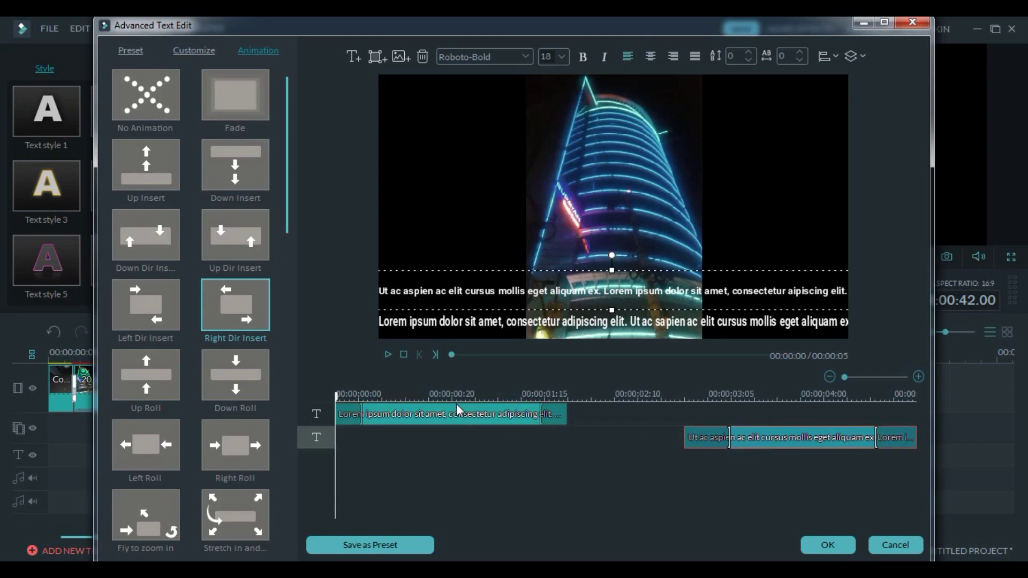
click(473, 421)
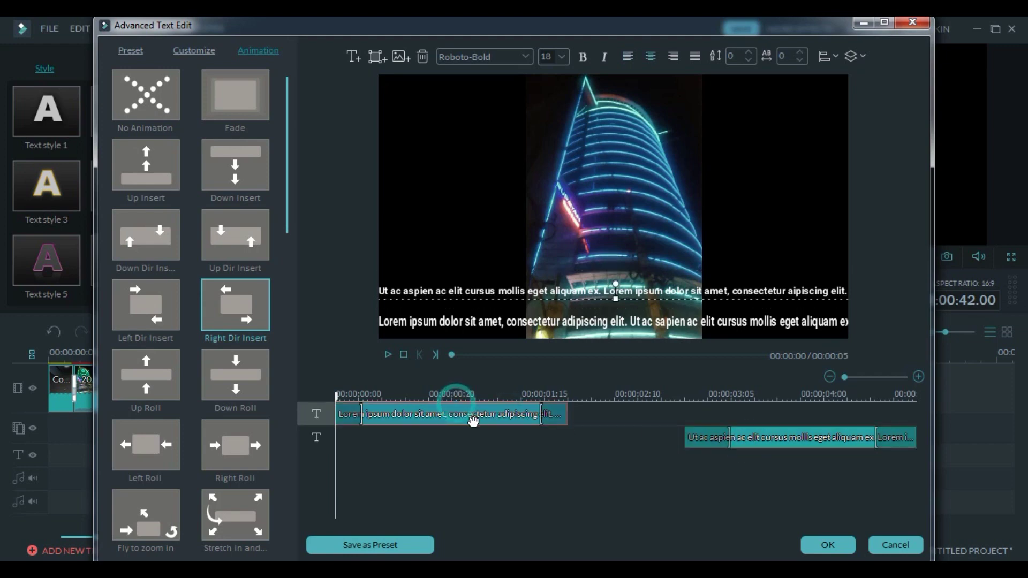
click(784, 448)
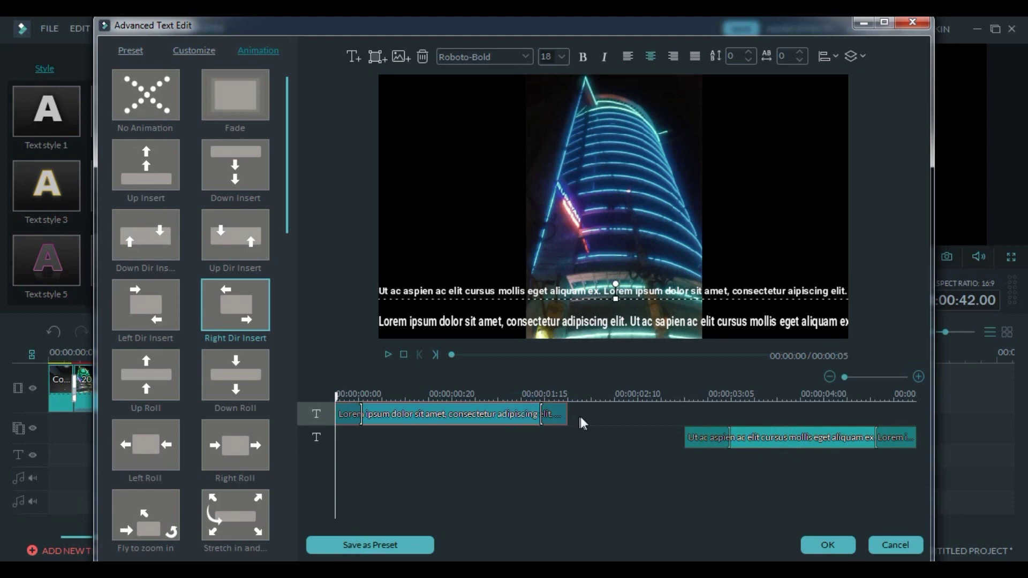
click(755, 446)
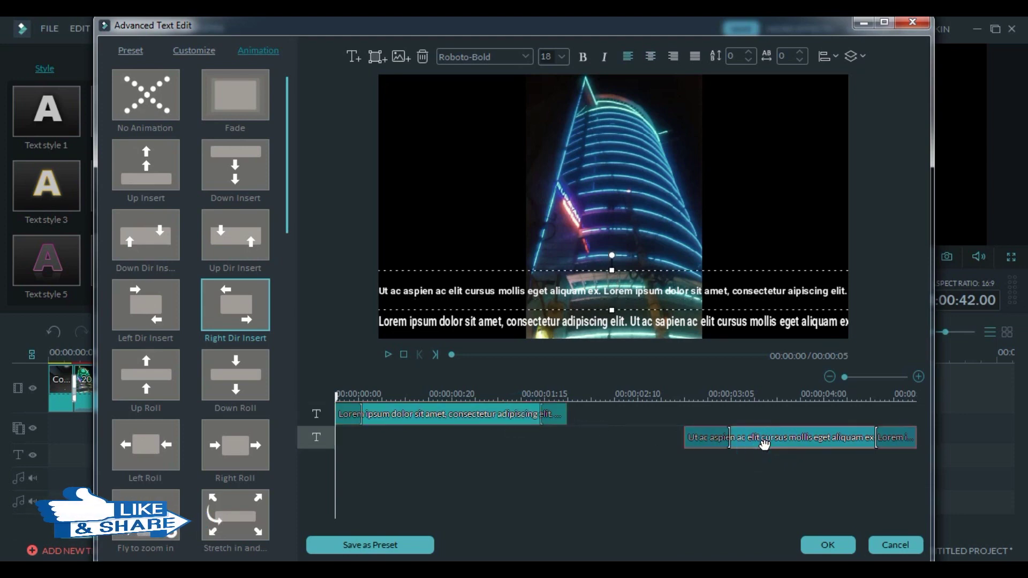
key(Delete)
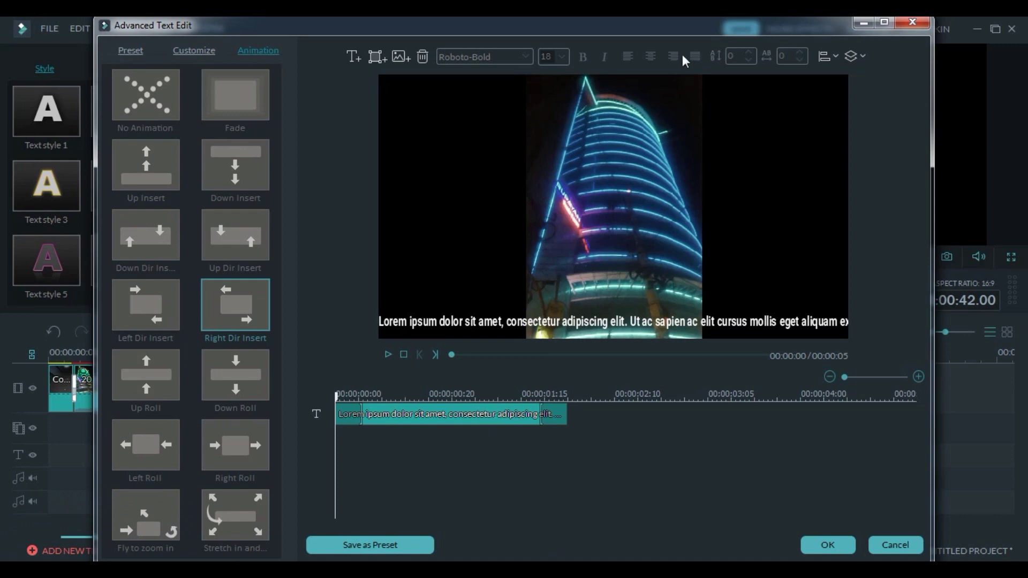
Centre-align the remaining subtitle line and stretch it slightly taller in the preview
click(470, 414)
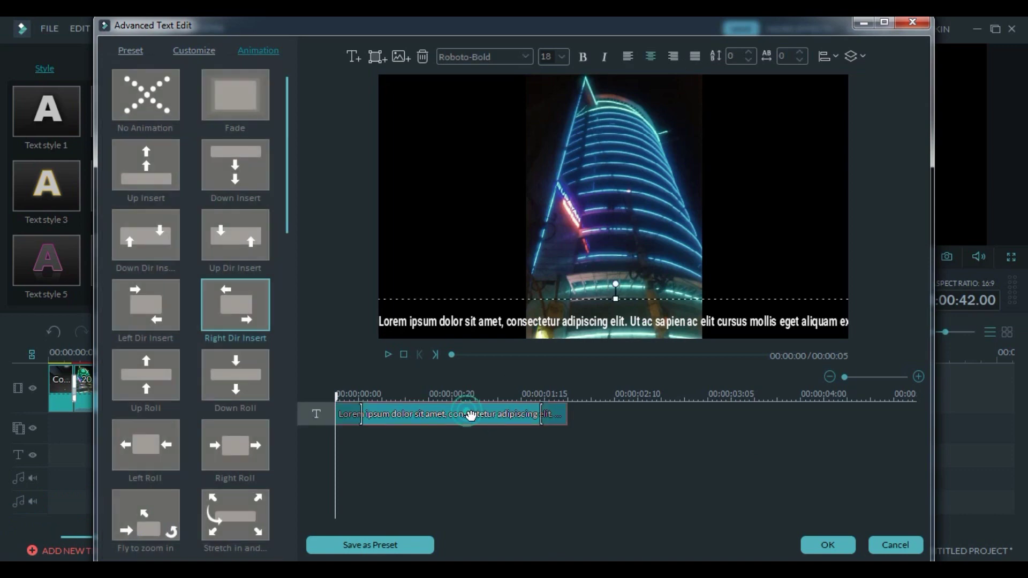
click(651, 56)
drag(615, 298, 621, 292)
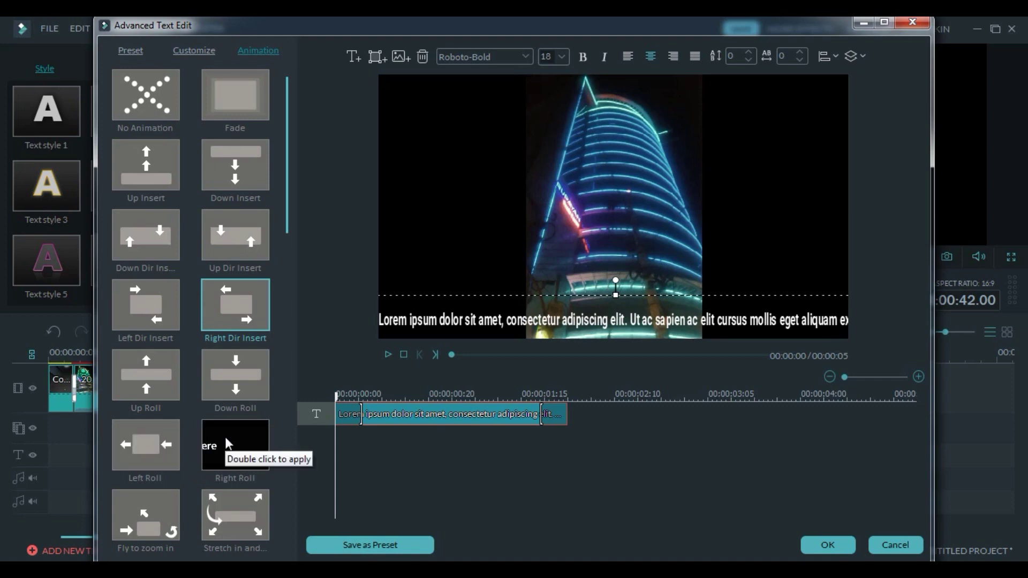
Apply the Left Roll animation to the subtitle line and accept the text edits to return to the timeline
double_click(143, 448)
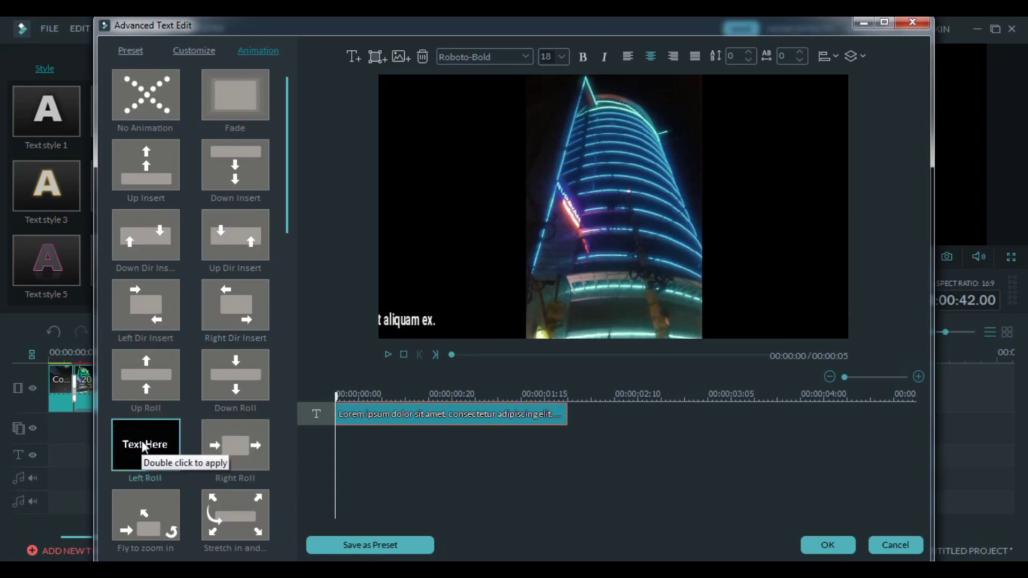
click(828, 545)
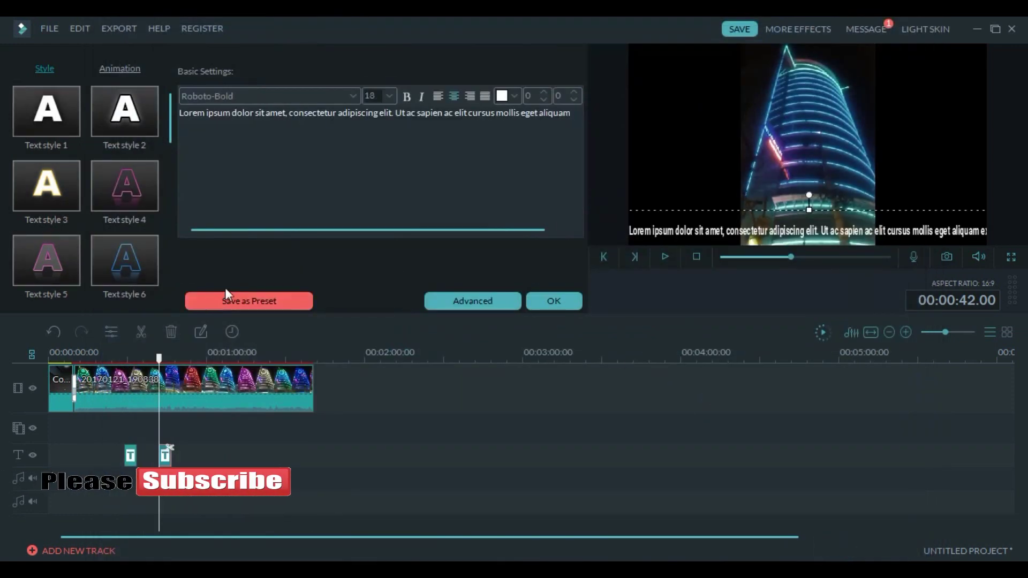
click(554, 301)
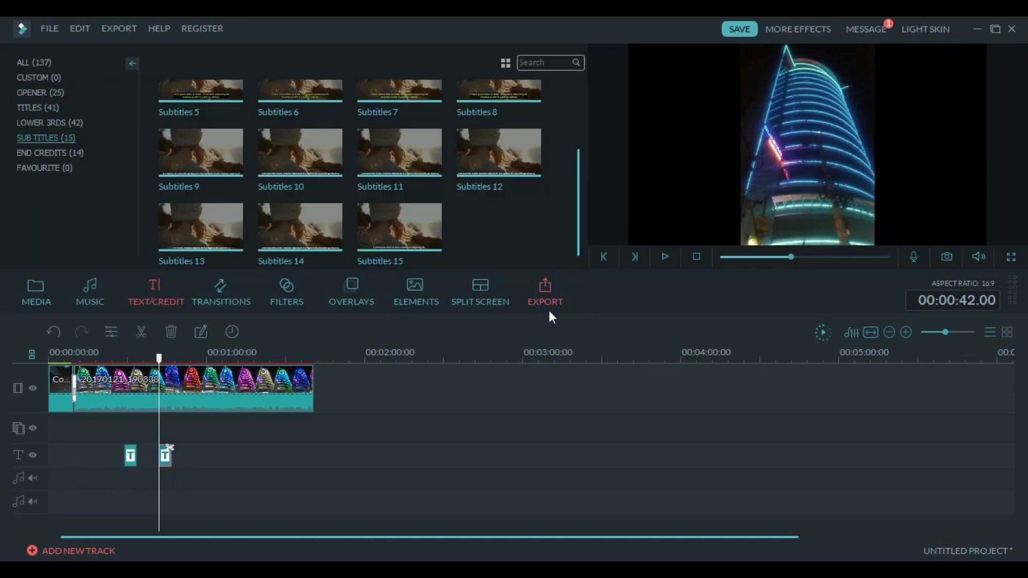
Play the timeline from just before the subtitle to check its Left Roll animation
drag(160, 368, 153, 357)
click(663, 258)
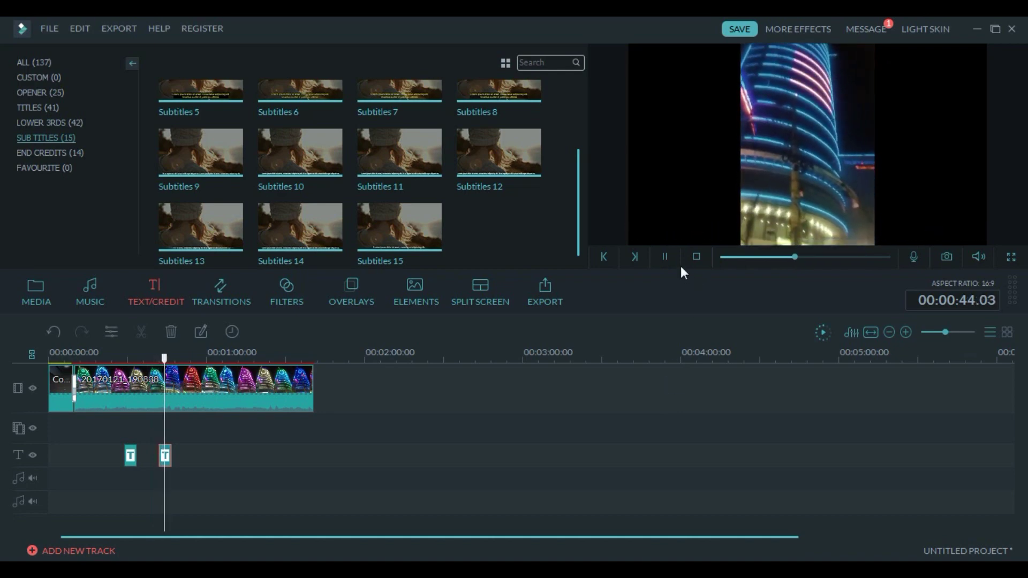
click(667, 257)
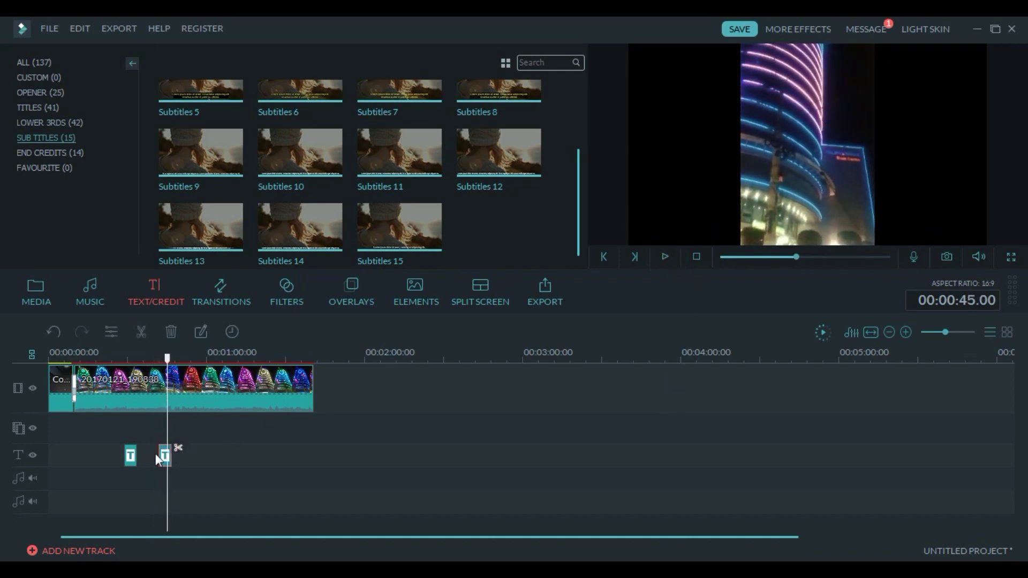
Extend the Subtitles 11 clip on the text track and set its duration to 00:00:30.03
drag(166, 457, 232, 459)
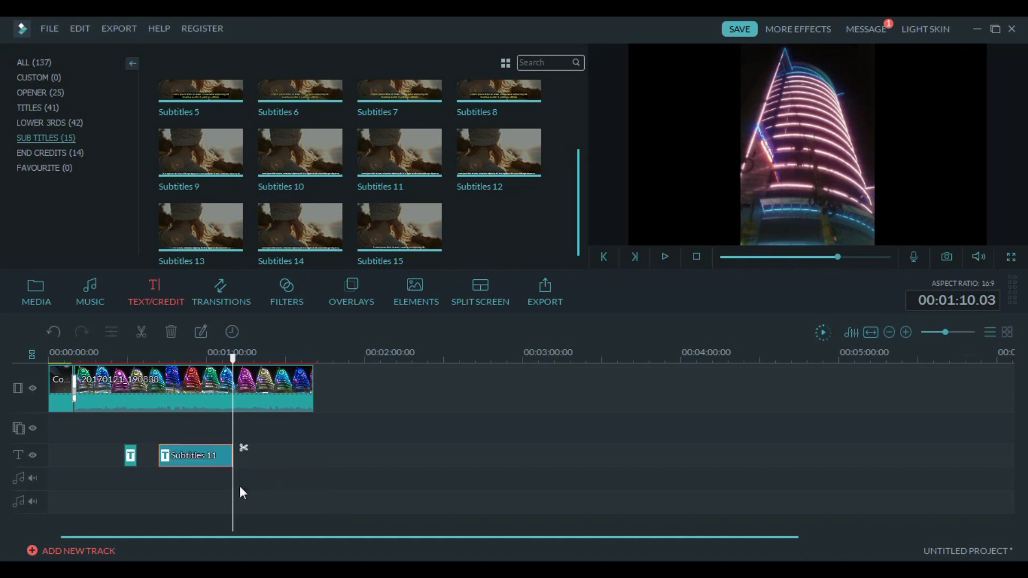
drag(233, 358, 189, 362)
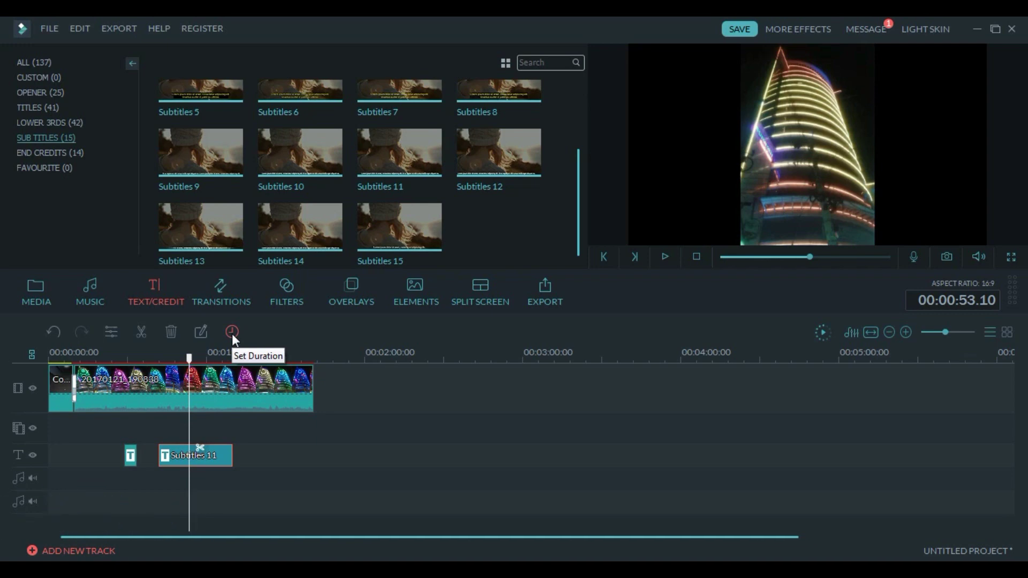
click(231, 332)
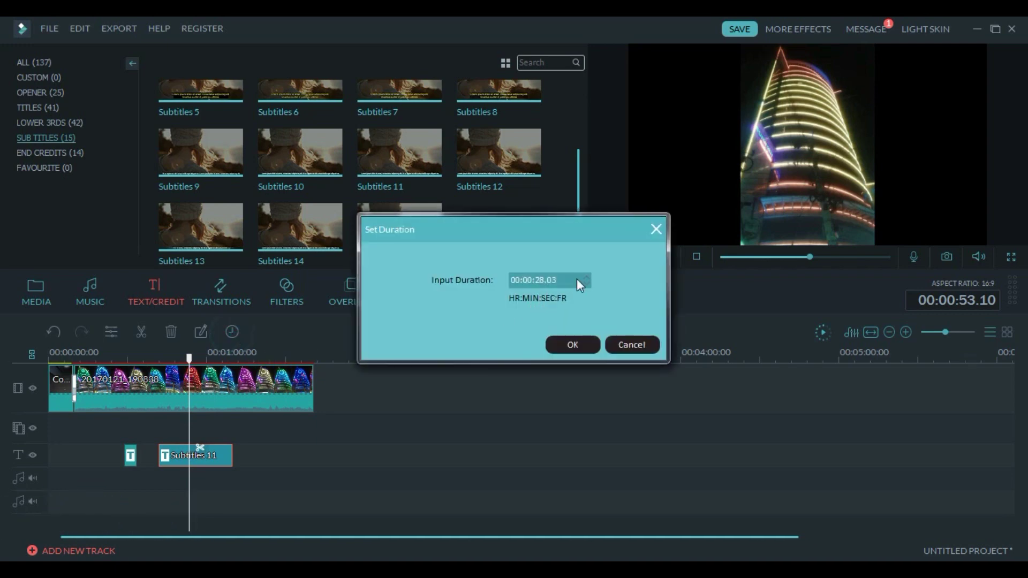
double_click(586, 276)
click(586, 276)
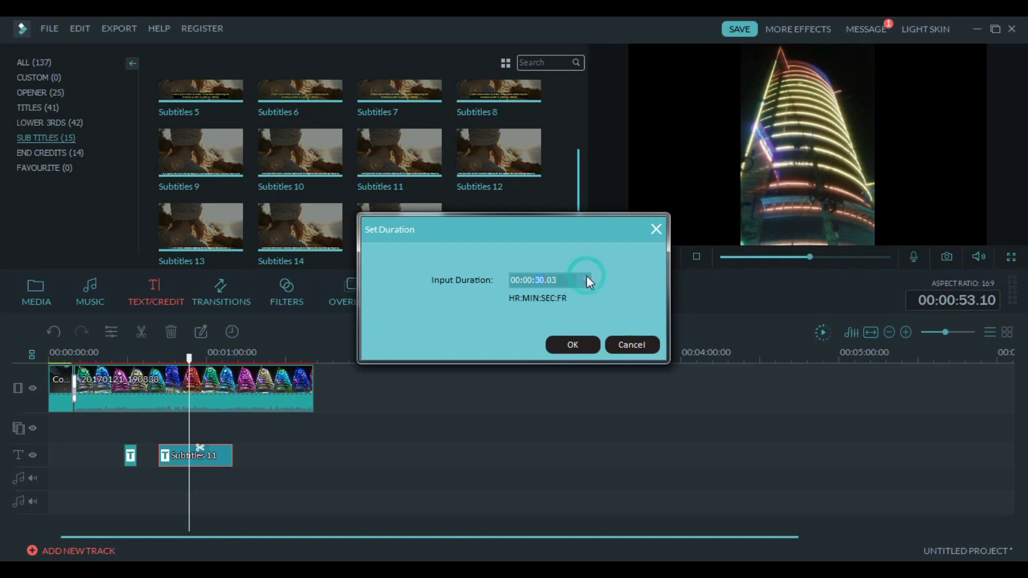
click(556, 347)
Preview the lengthened subtitle by playing from 00:00:40.14, and stop playback
drag(189, 362, 155, 357)
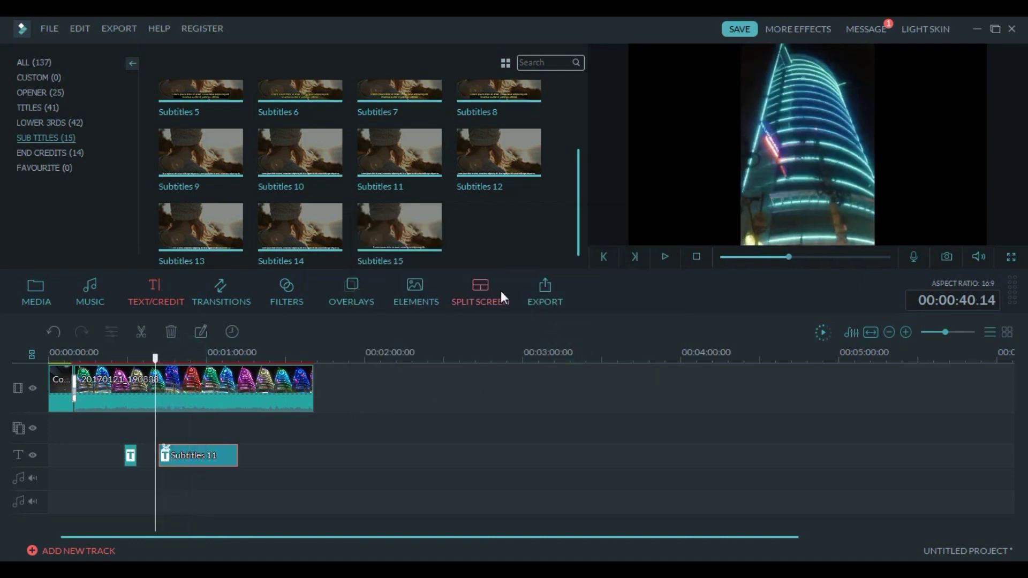
click(663, 256)
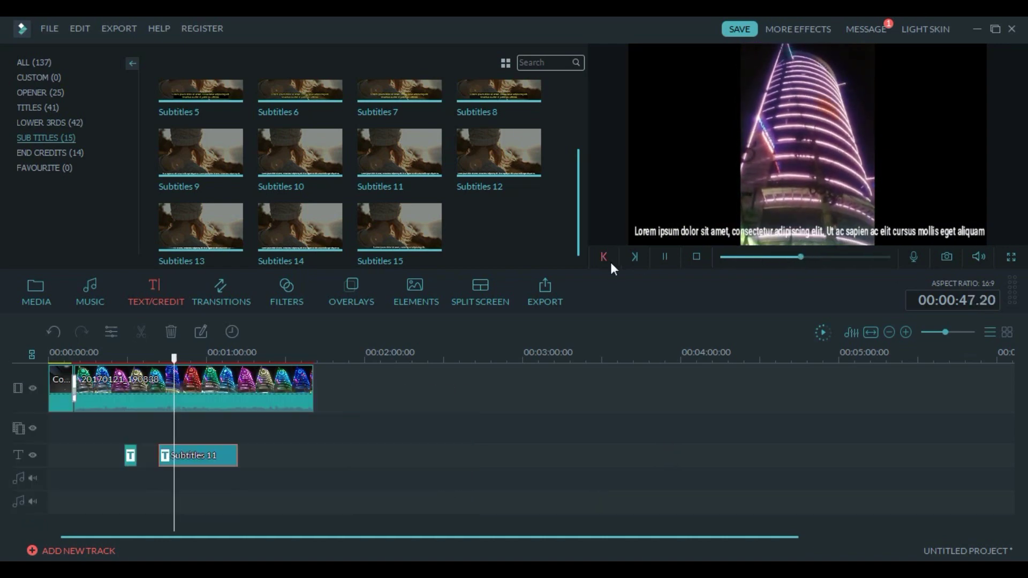
click(696, 257)
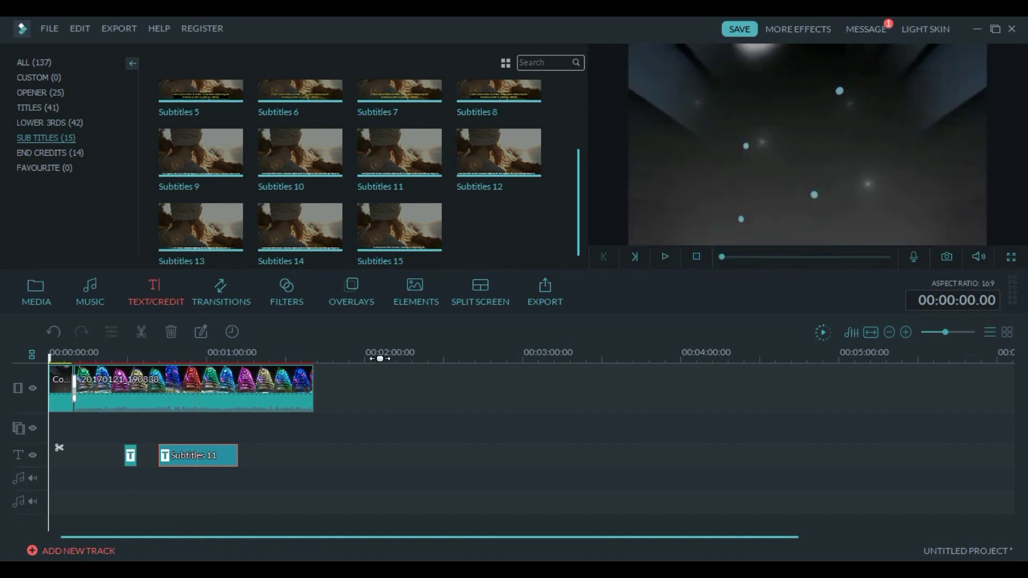
Add the facbook-like-and-share image to the overlay track at 00:01:20.00, position the playhead at 00:01:22.00, and open the overlay's motion settings
click(74, 382)
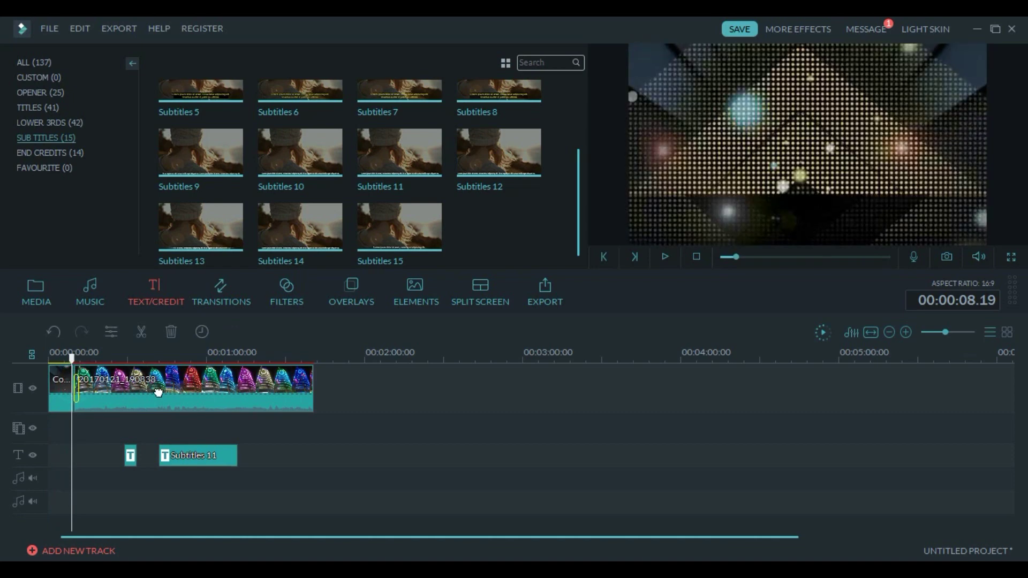
click(73, 382)
drag(75, 362, 265, 386)
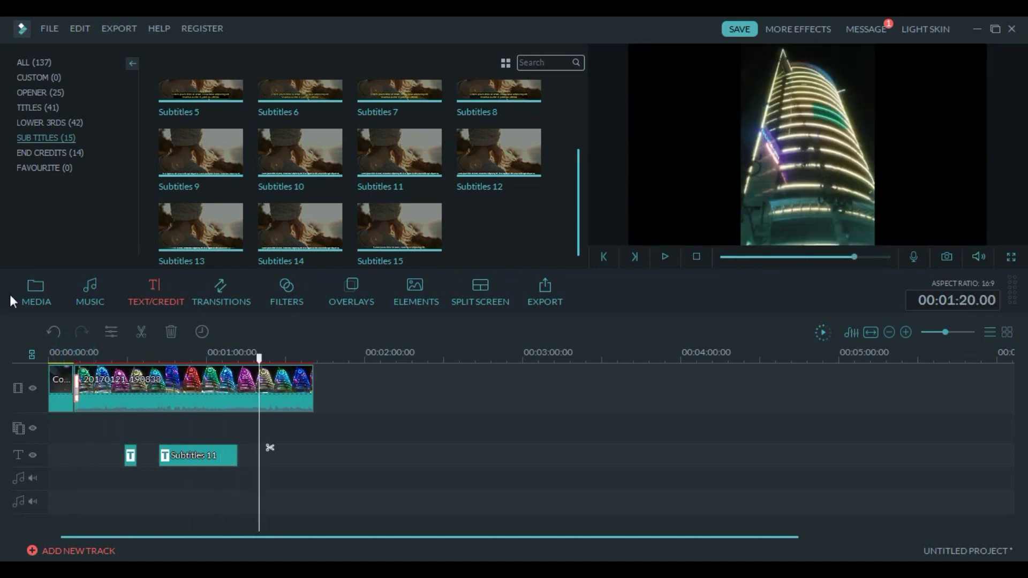
click(33, 293)
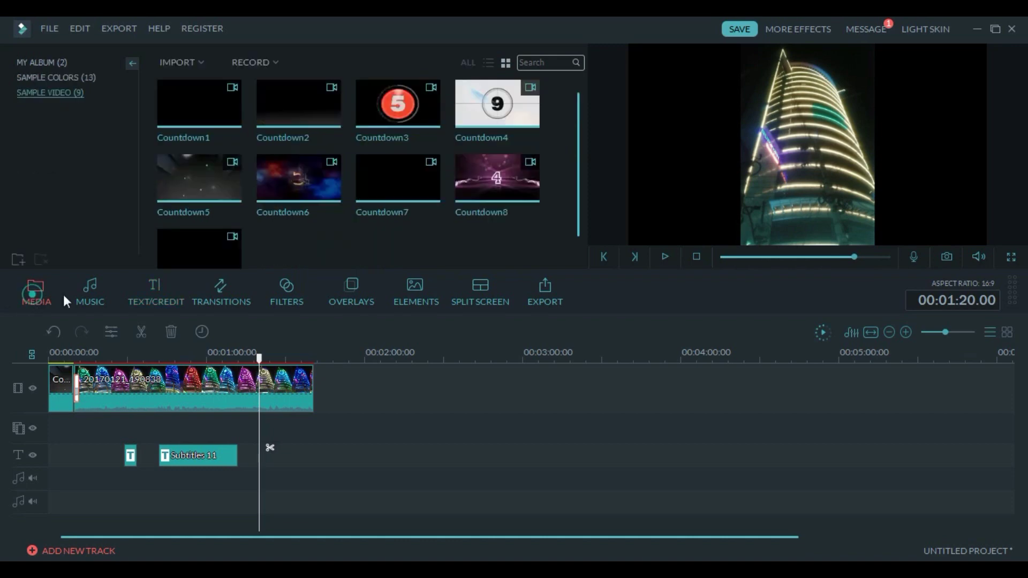
click(52, 64)
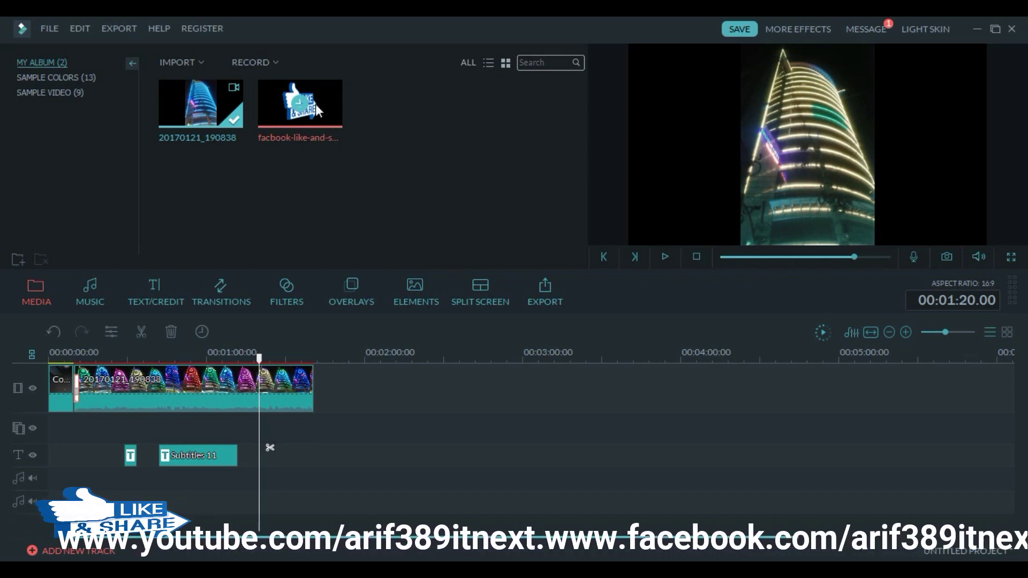
drag(316, 104, 261, 428)
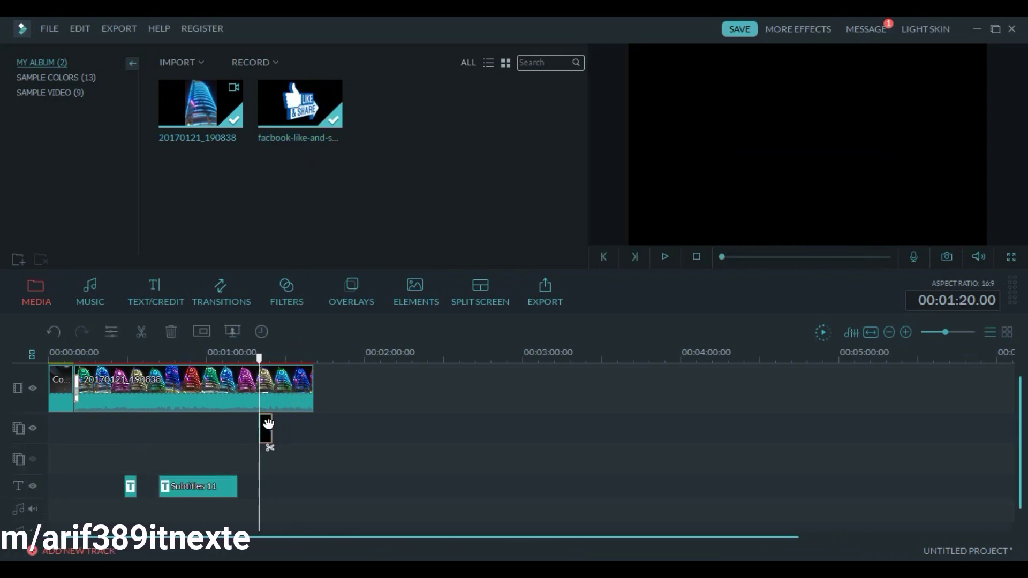
click(258, 356)
drag(261, 358, 264, 358)
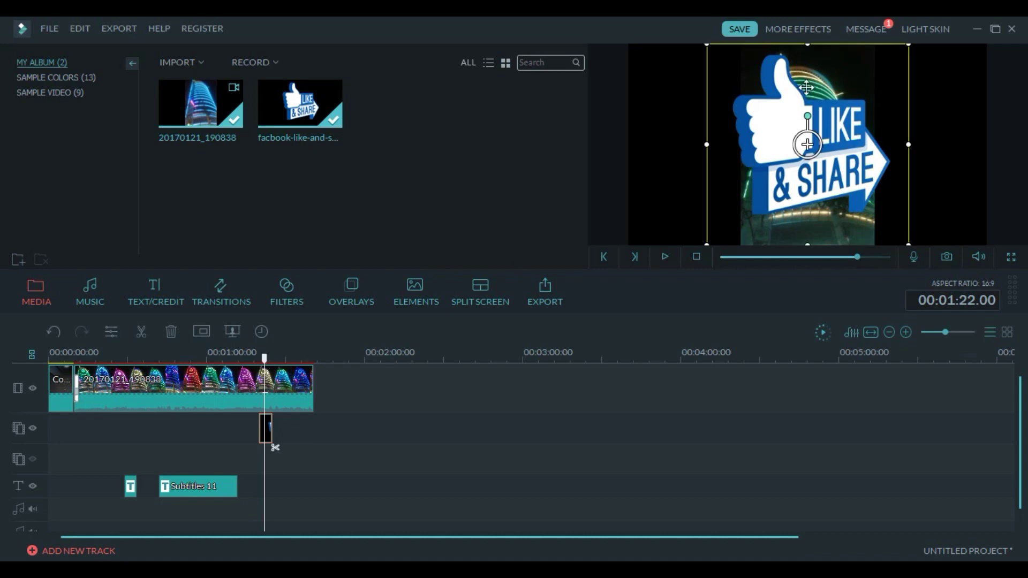
double_click(269, 429)
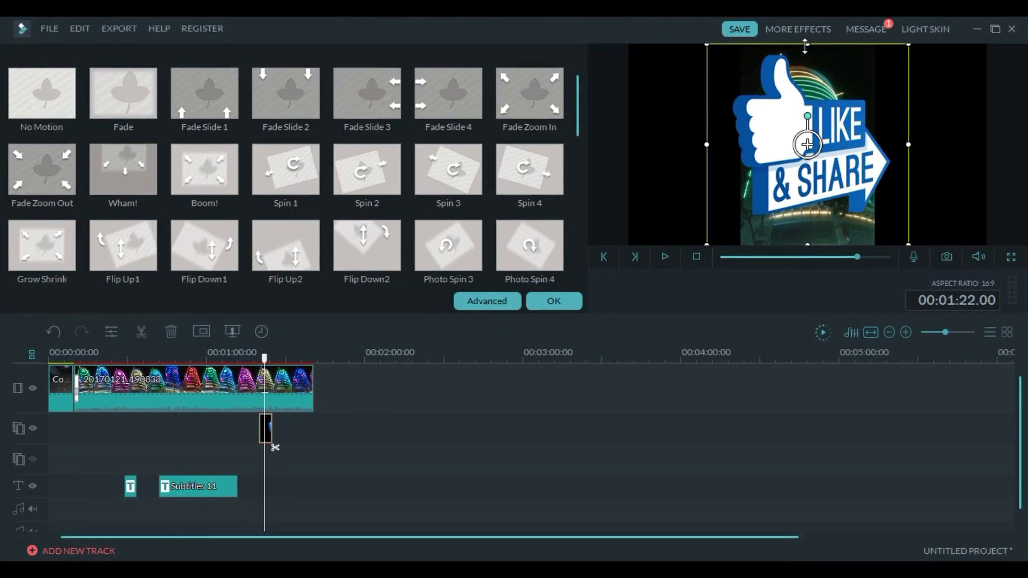
Shrink the Like & Share overlay in both directions and place it in the lower-left corner of the video frame
drag(807, 46, 808, 146)
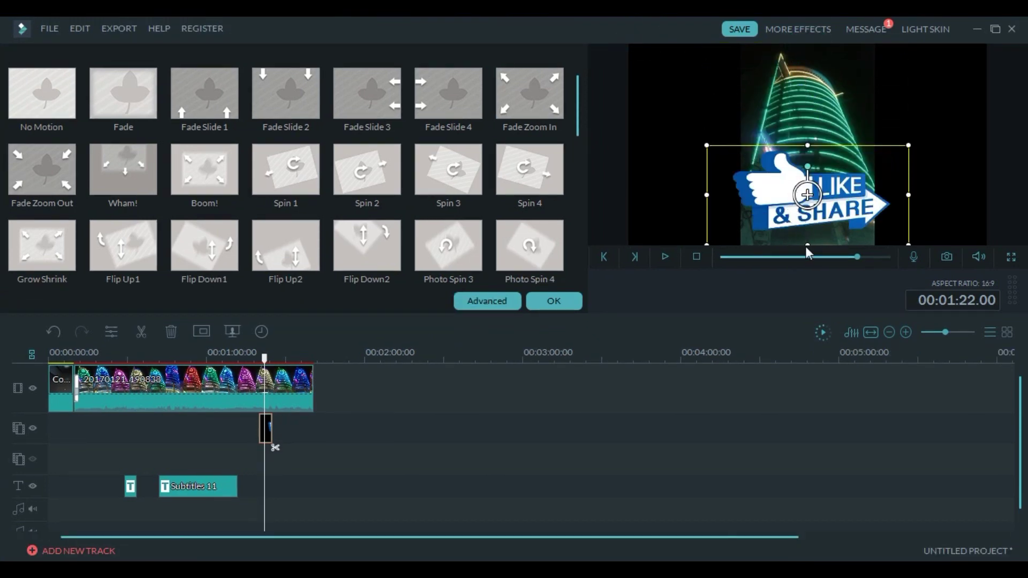
drag(808, 242, 800, 188)
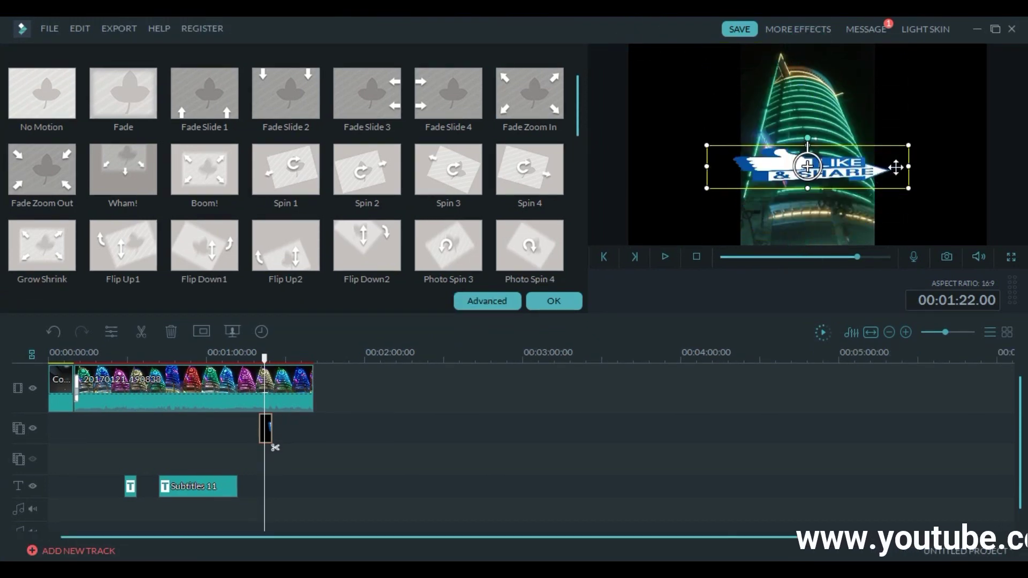
drag(862, 166, 795, 167)
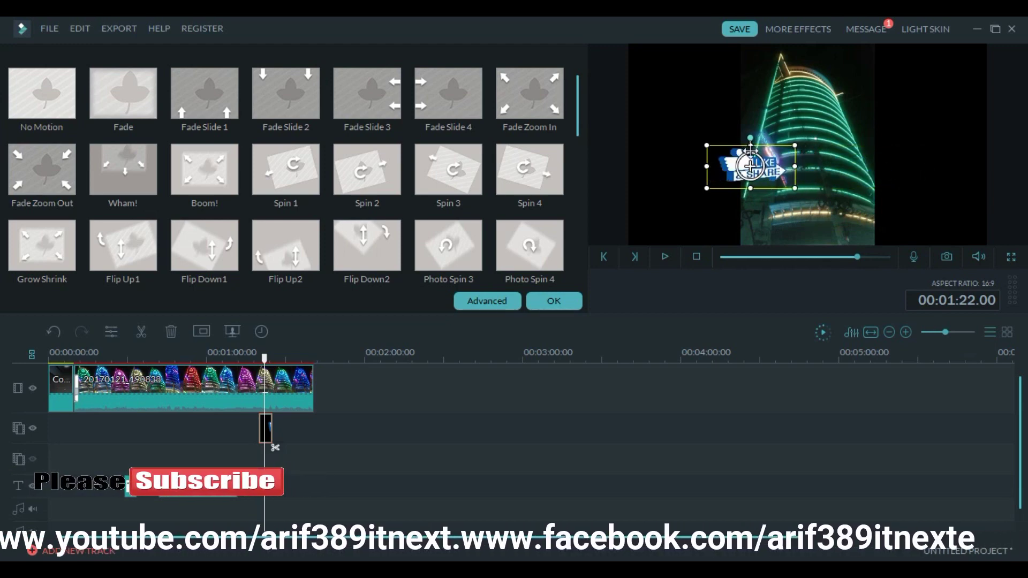
drag(751, 188, 751, 186)
drag(772, 166, 700, 210)
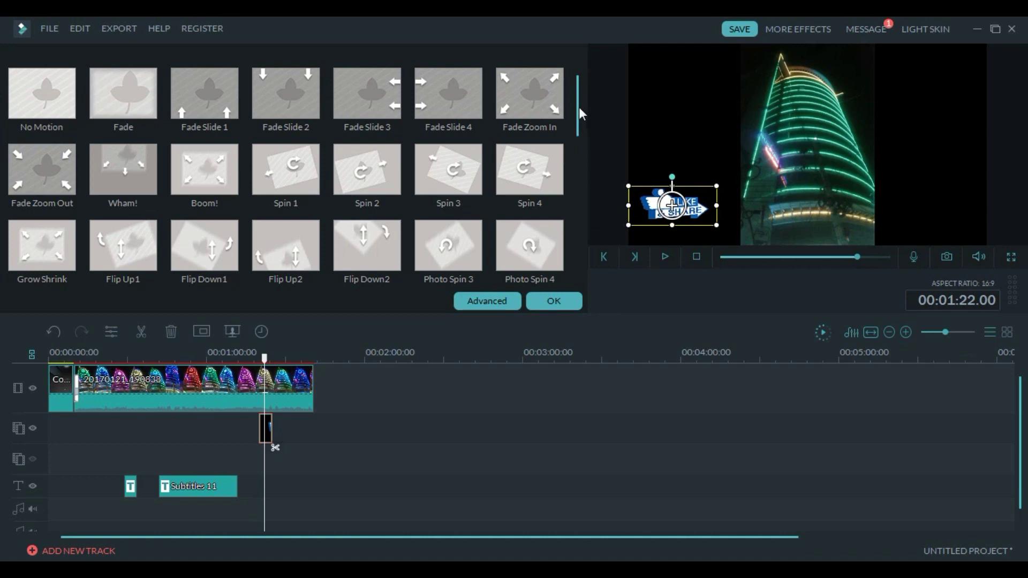
Try the To the Right 2 motion on the Like & Share overlay, replace it with To the Right 1, and accept
drag(579, 107, 577, 140)
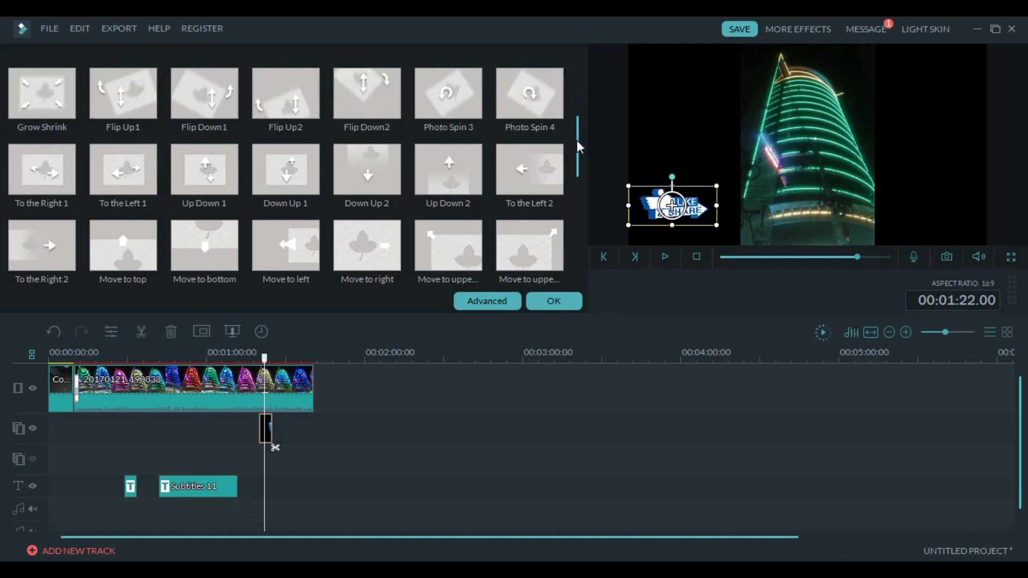
double_click(48, 253)
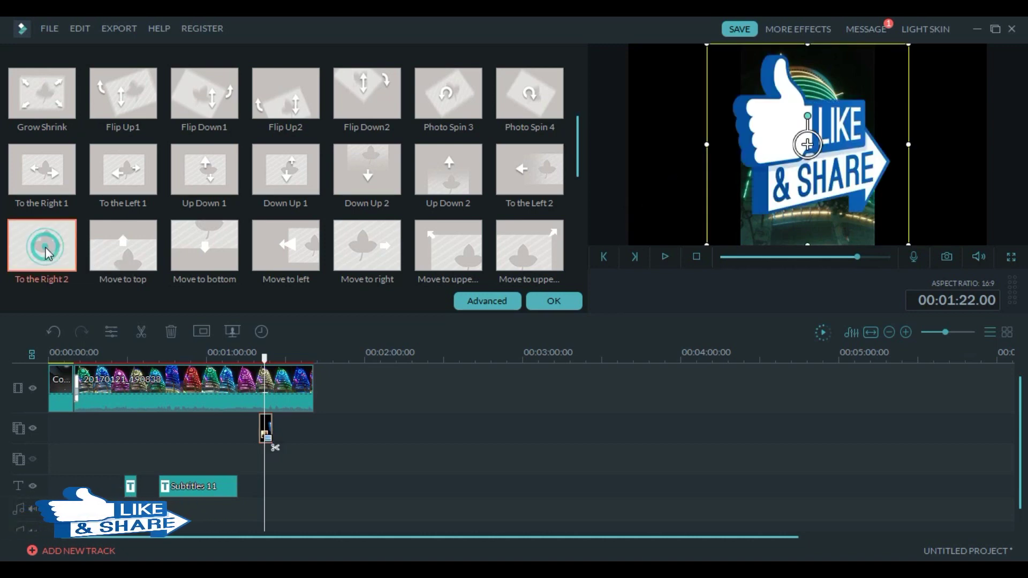
double_click(48, 168)
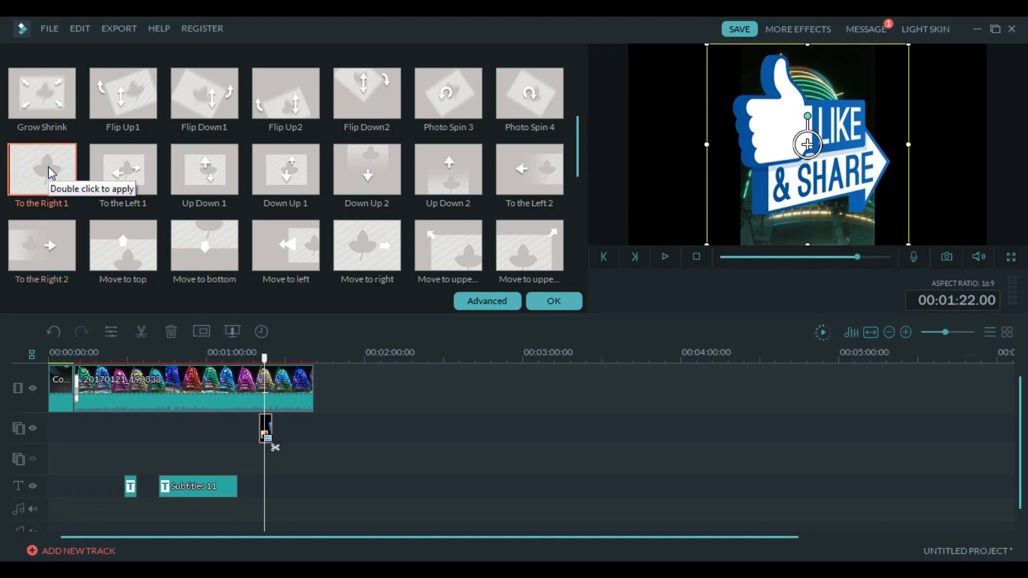
click(553, 302)
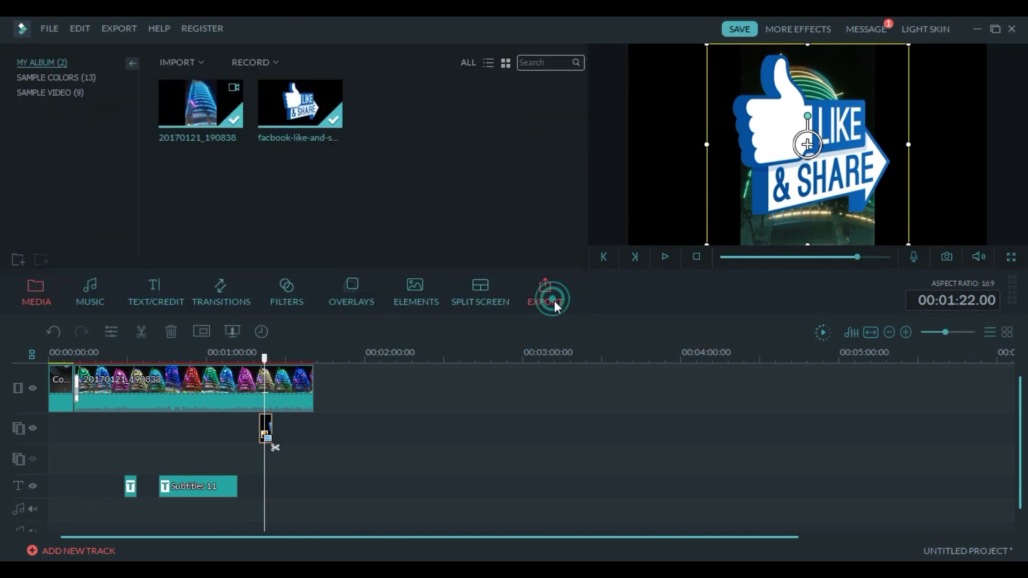
Shrink the Like & Share overlay into the lower-left area of the video frame, and play from 00:01:19.10 to check its motion
drag(808, 46, 808, 201)
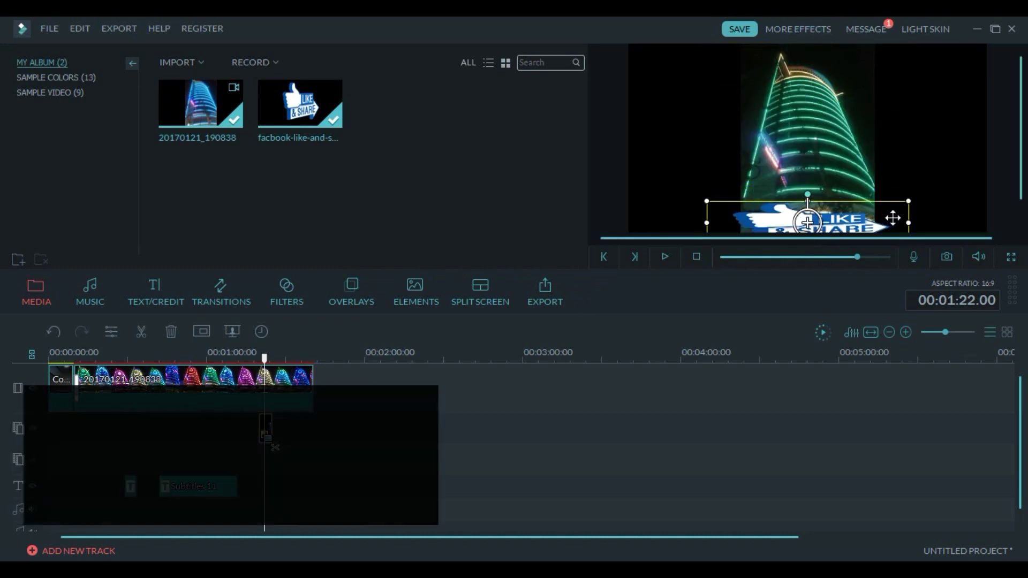
drag(909, 222, 667, 197)
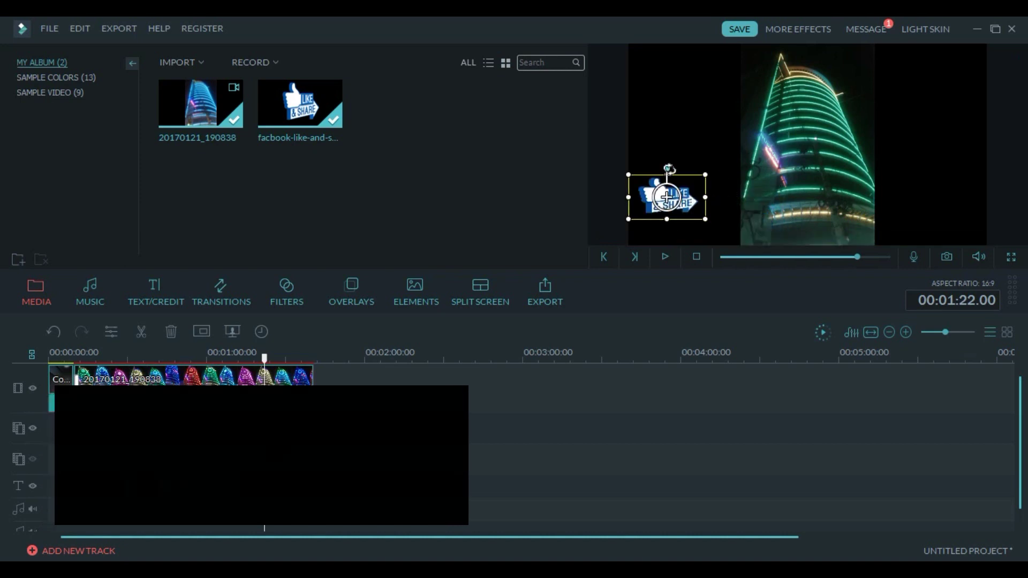
drag(265, 367, 258, 367)
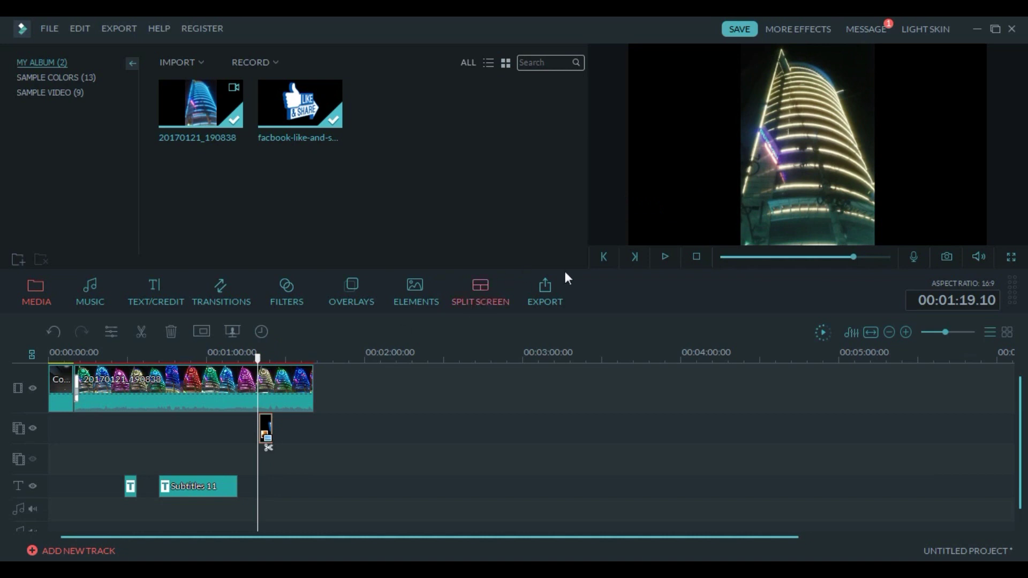
click(665, 257)
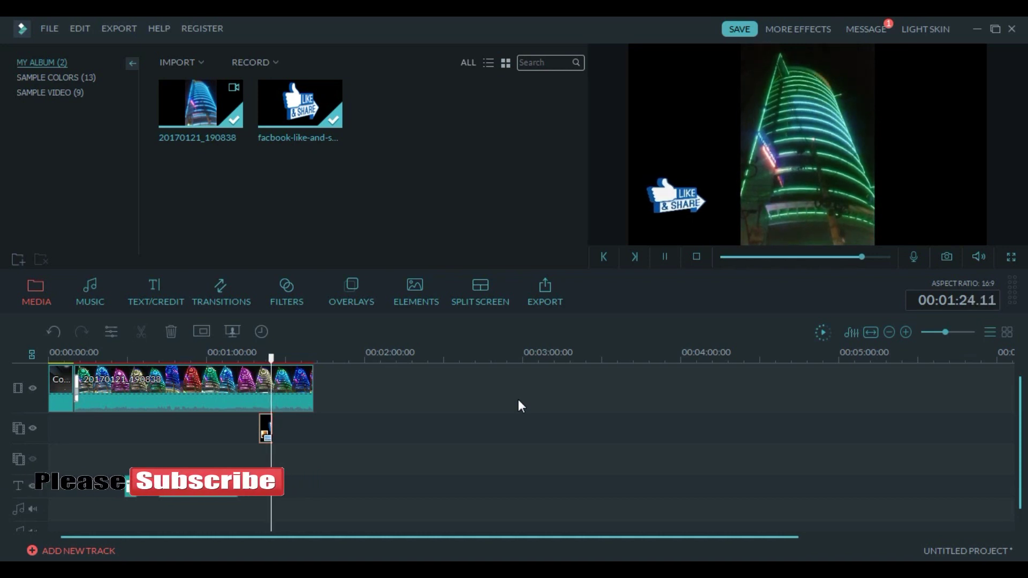
click(696, 257)
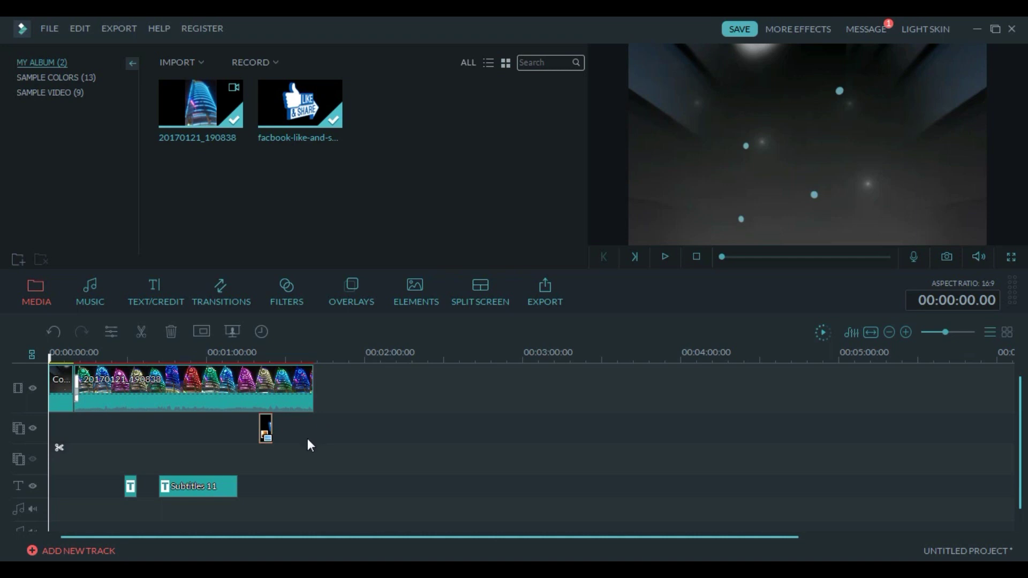
Copy the animated Like & Share overlay and paste it on the overlay track at 00:00:51.17 and 00:00:20.07
click(264, 429)
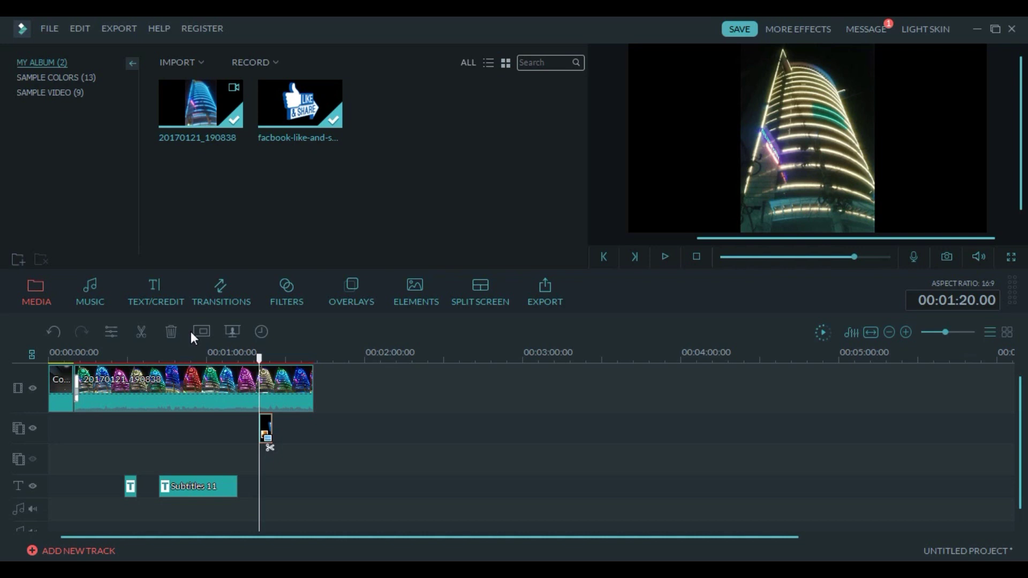
right_click(270, 428)
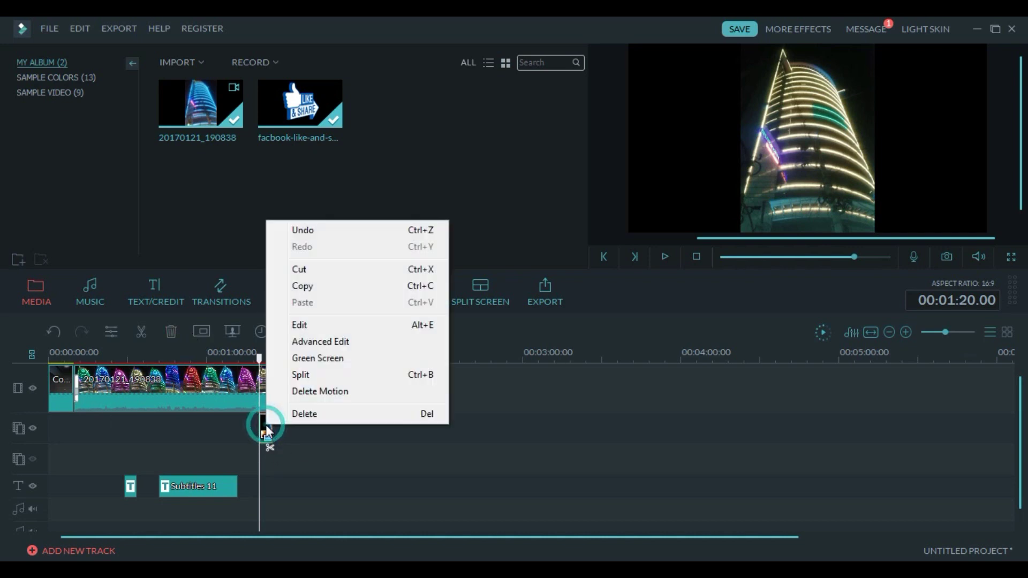
click(308, 286)
drag(259, 358, 192, 380)
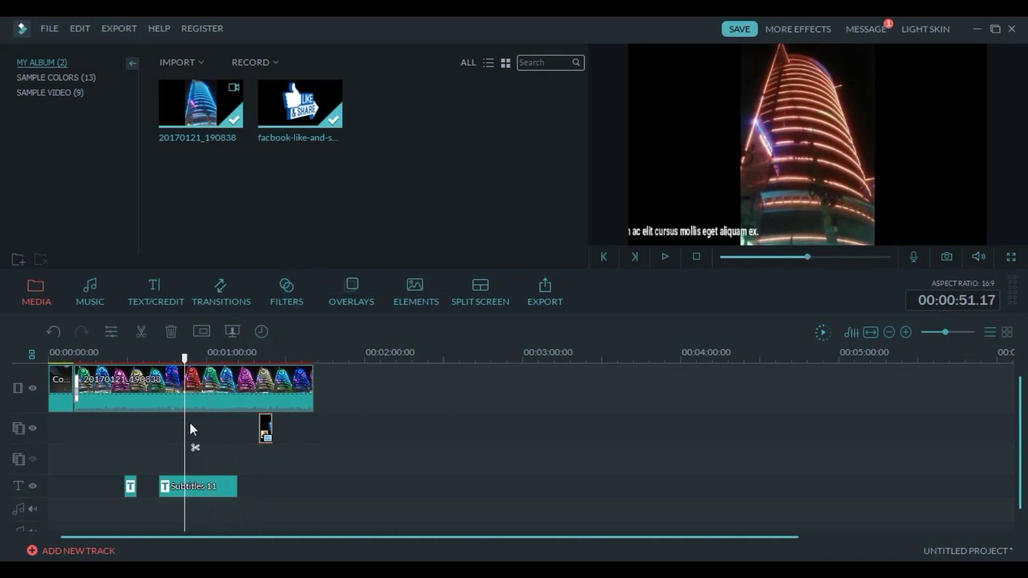
key(ctrl+v)
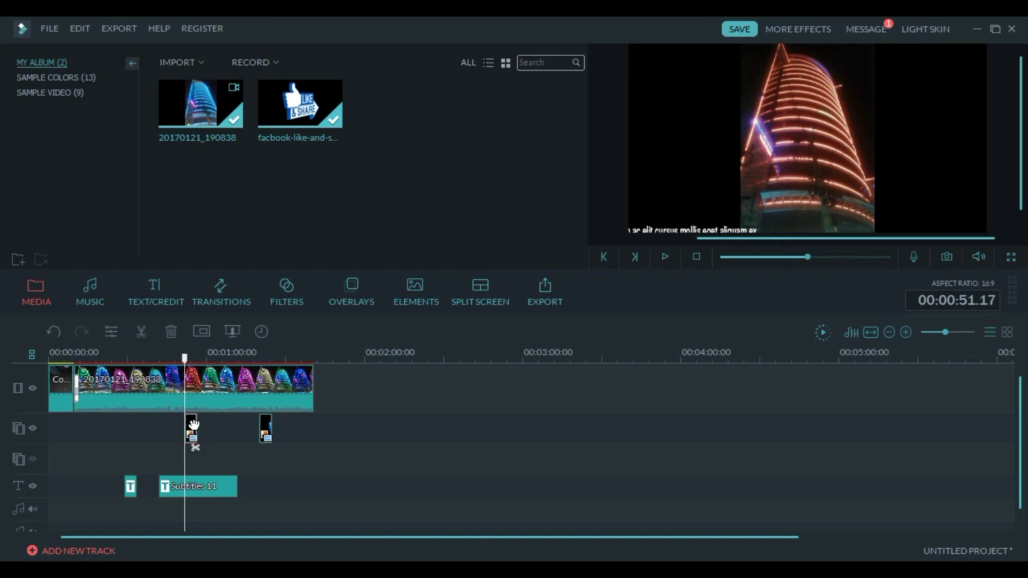
drag(184, 359, 103, 362)
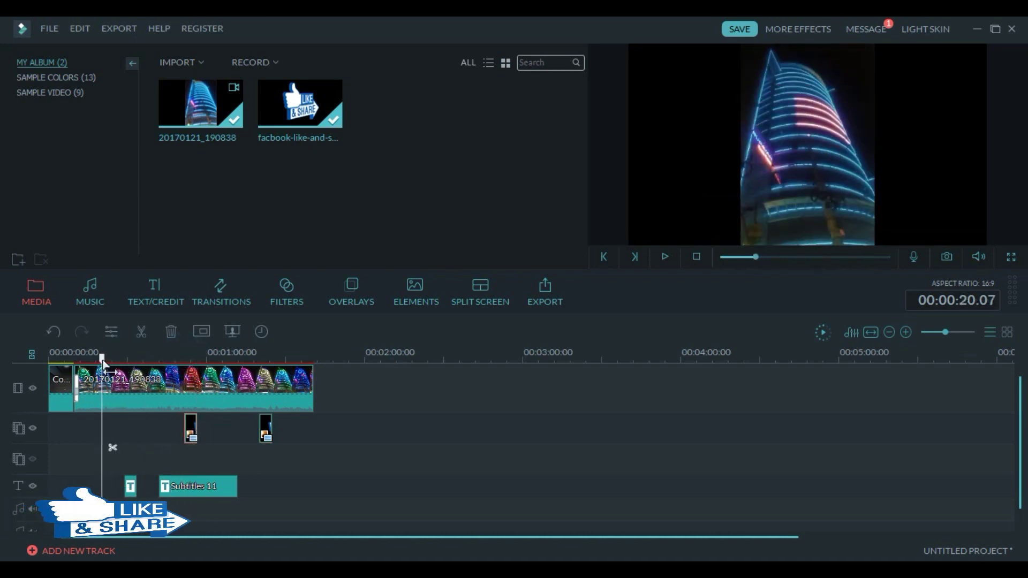
key(ctrl+v)
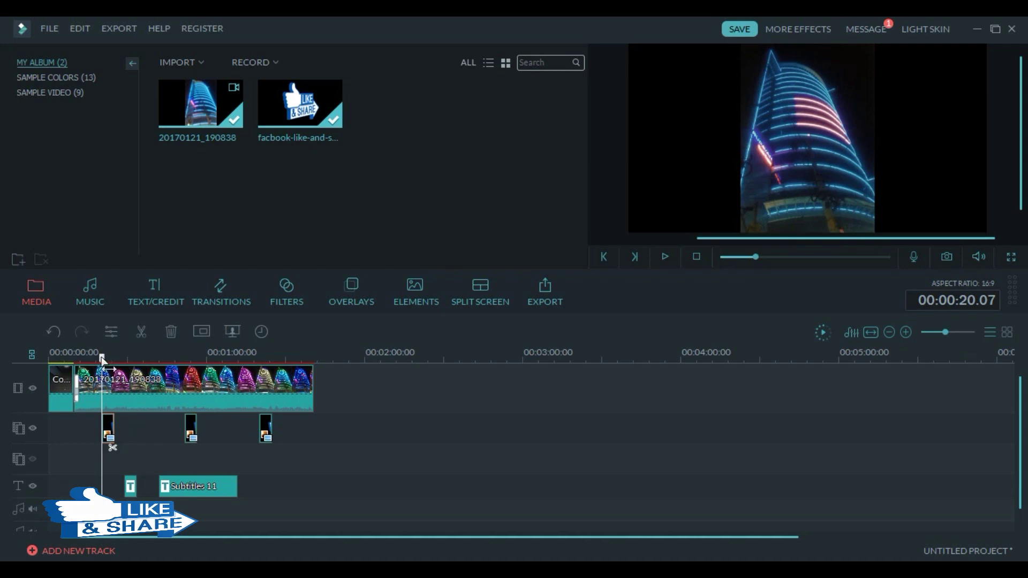
Copy the Subtitles 11 clip and paste the duplicate on the text track at 00:01:27.03
drag(101, 357, 160, 374)
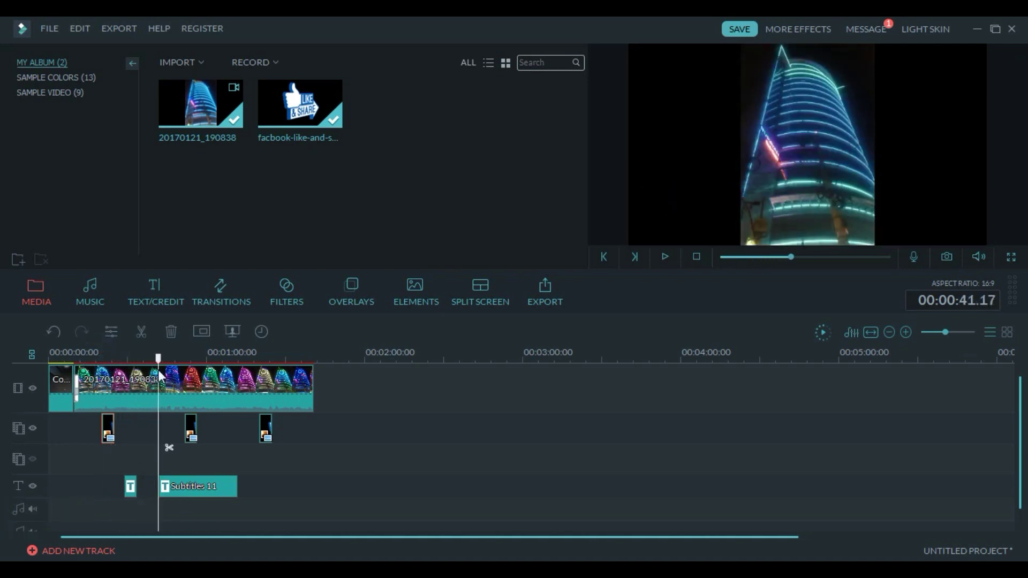
right_click(188, 484)
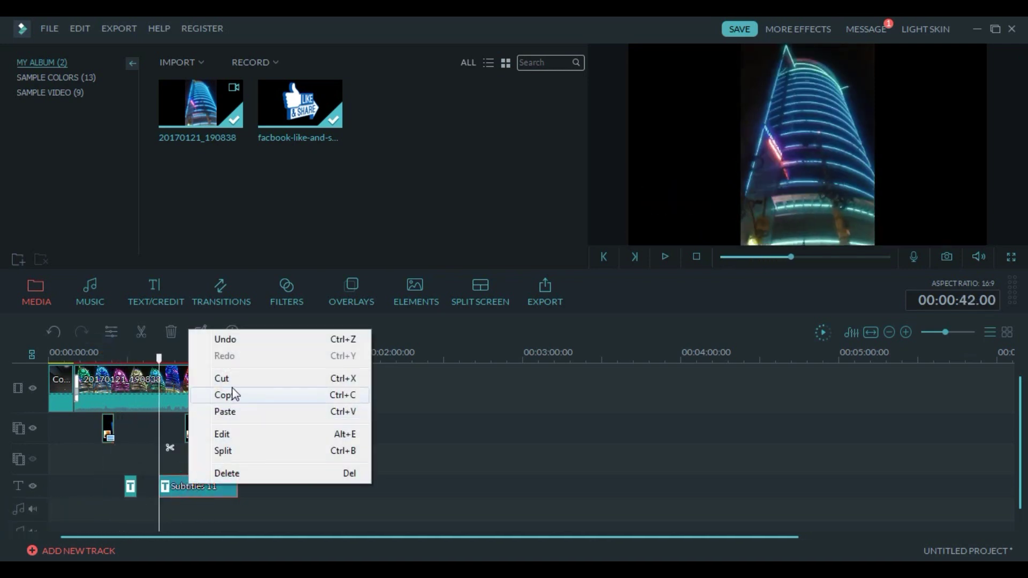
click(232, 397)
drag(159, 358, 228, 357)
click(278, 381)
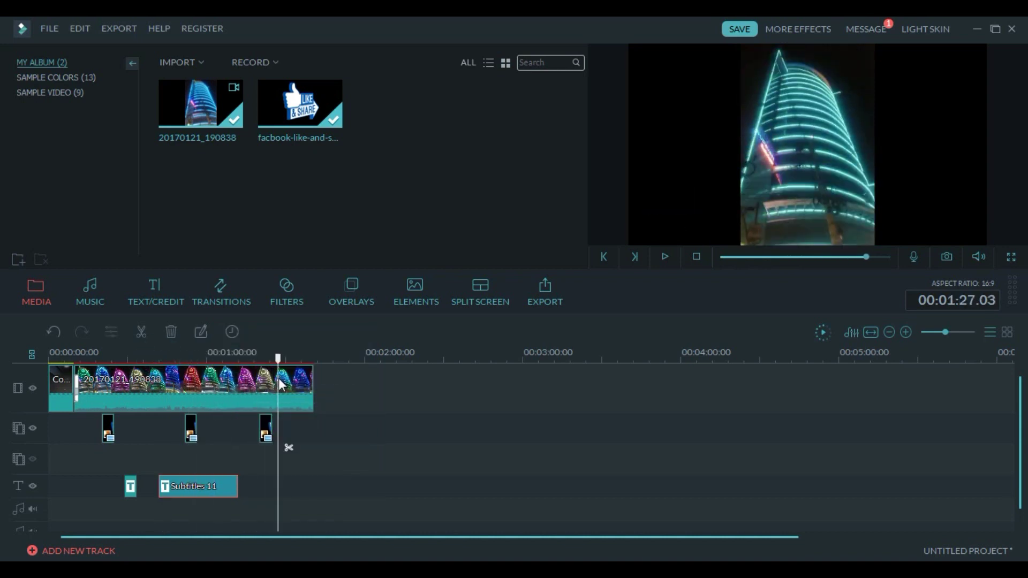
key(ctrl+v)
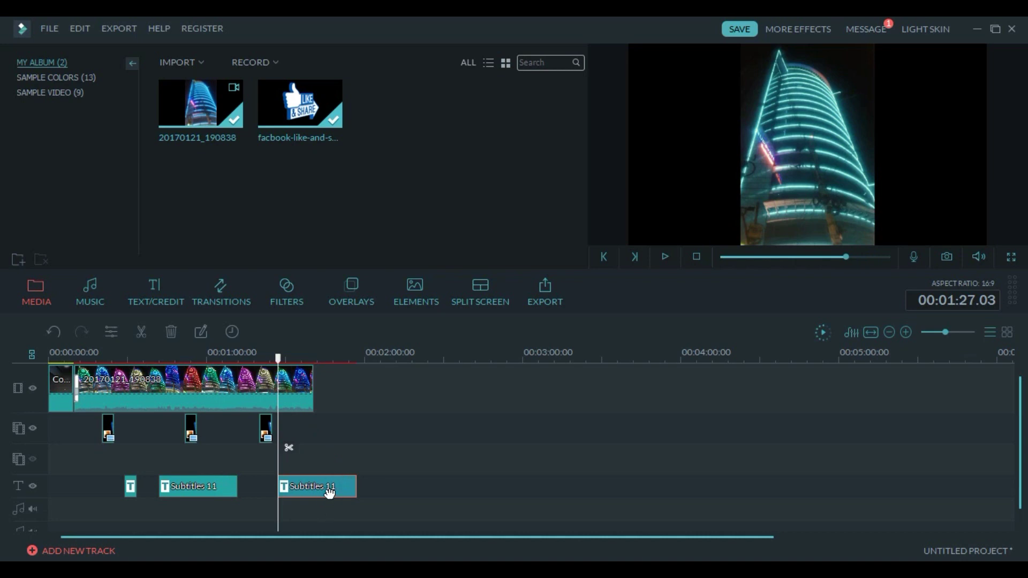
Move the short title and both Subtitles 11 clips earlier on the text track, starting the last one at 00:01:02.14
click(127, 492)
drag(127, 492, 91, 491)
click(198, 487)
drag(199, 488, 153, 487)
drag(312, 485, 250, 487)
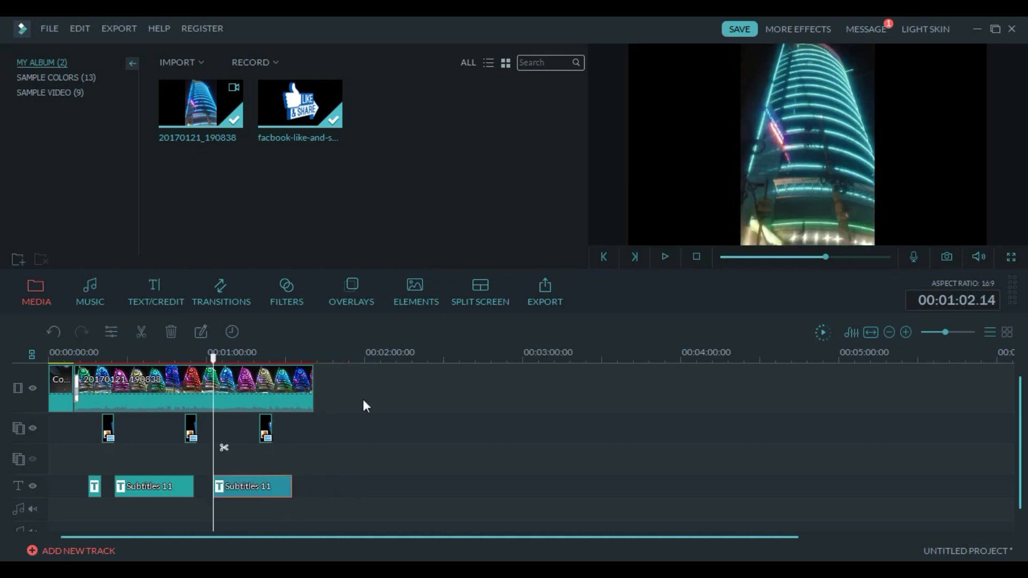
Move the playhead to 00:01:26.00 and browse the End Credits text templates
drag(215, 358, 295, 371)
click(275, 356)
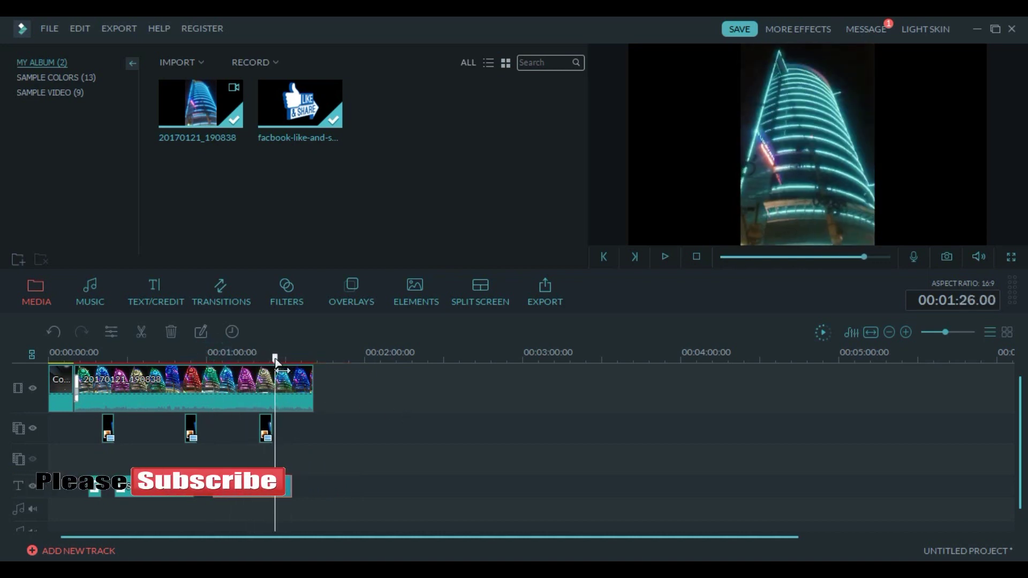
click(319, 384)
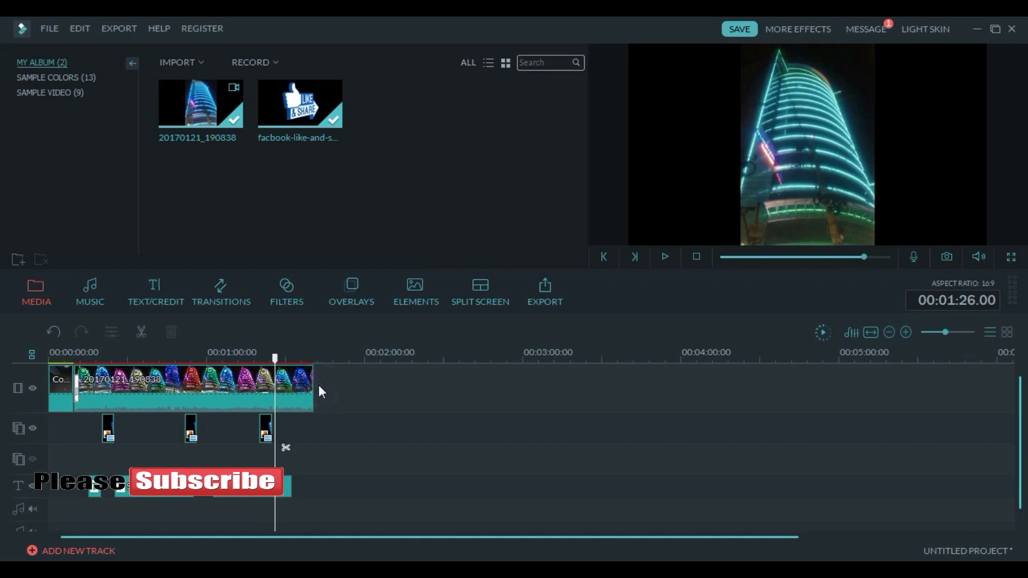
click(56, 92)
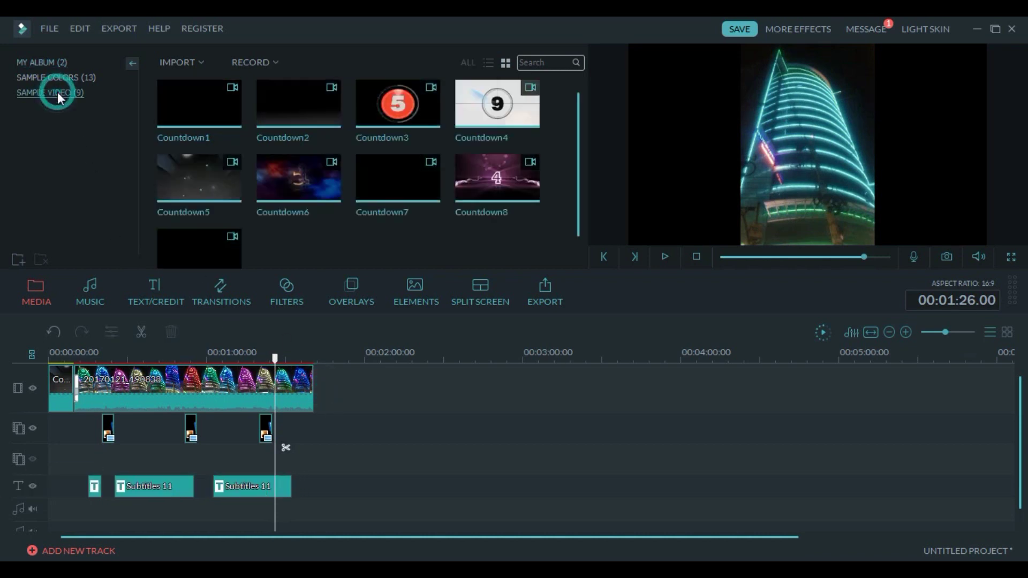
click(156, 298)
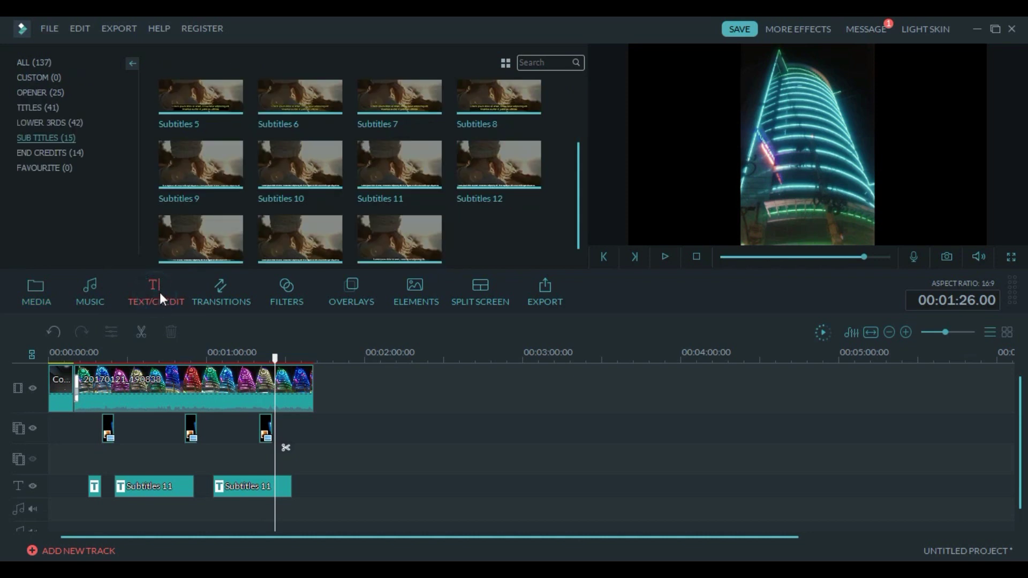
click(56, 155)
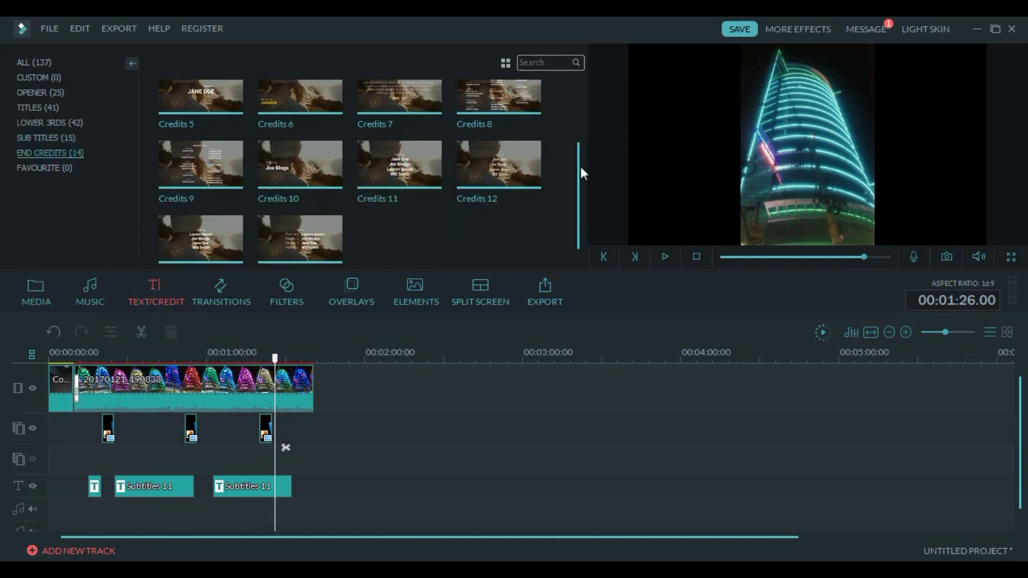
drag(578, 168, 573, 73)
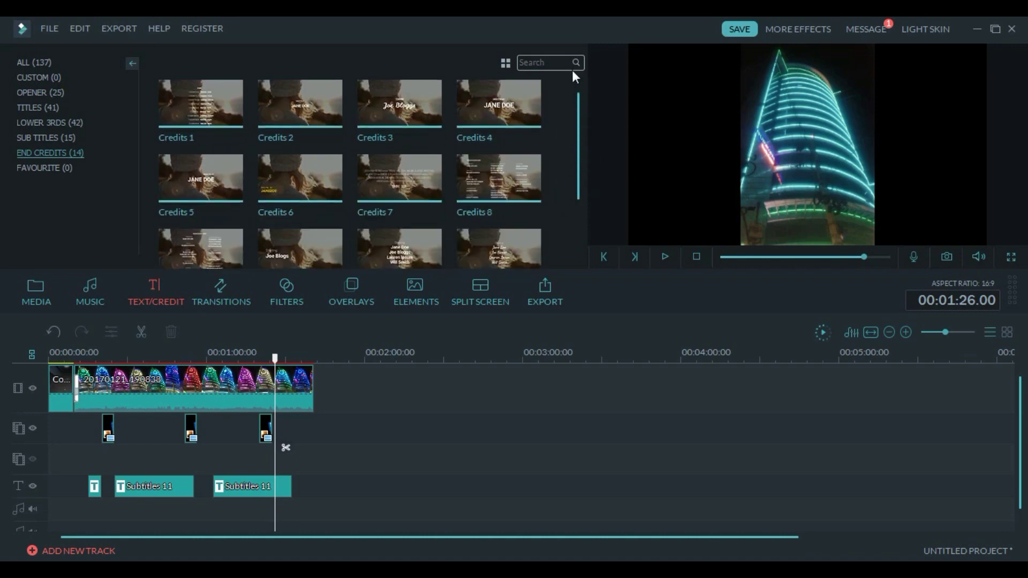
click(200, 179)
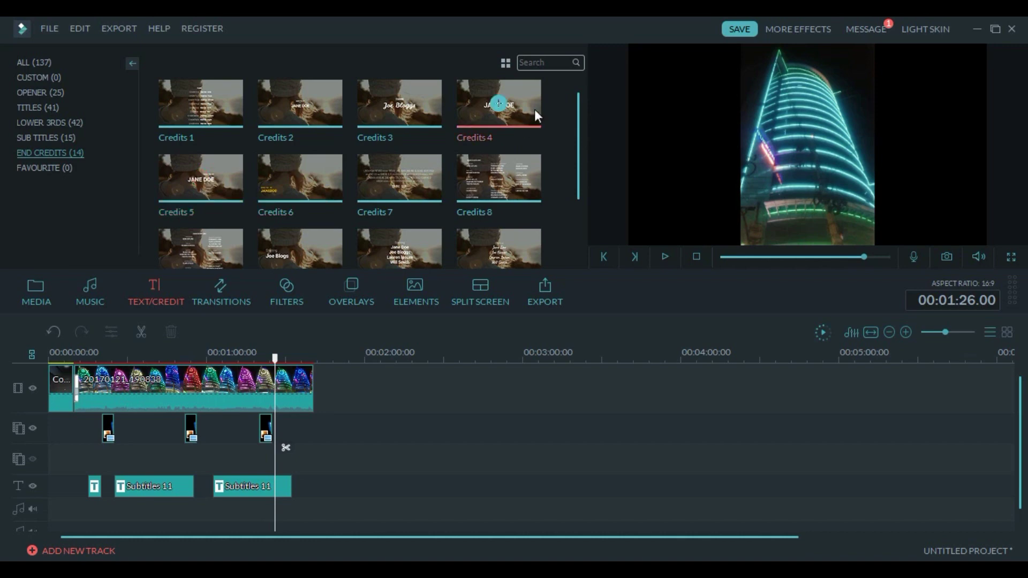
drag(578, 121, 586, 65)
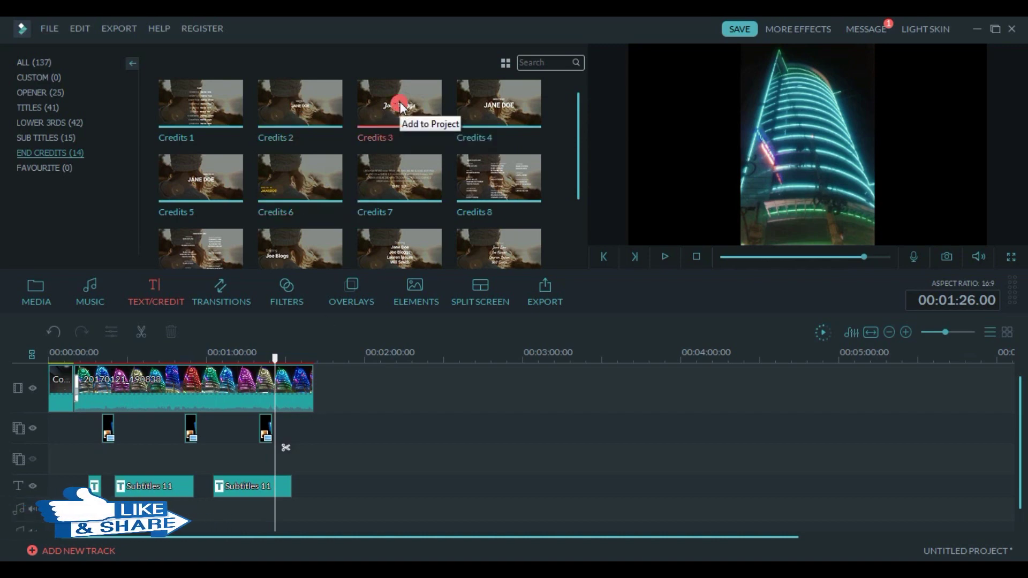
Try to insert the Credits 4 template on the text track at 00:01:26.00, within the last subtitle clip
click(501, 104)
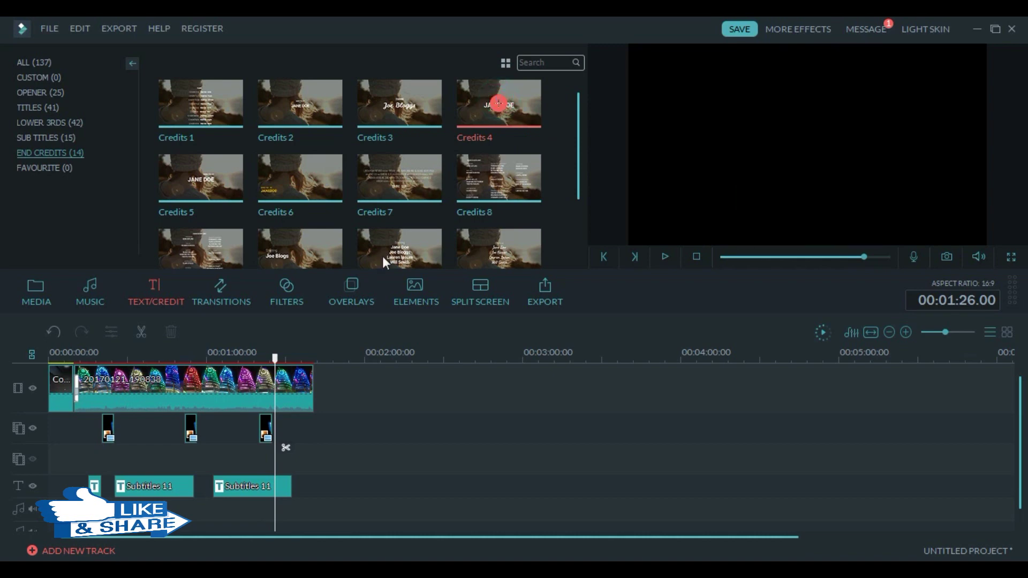
click(287, 490)
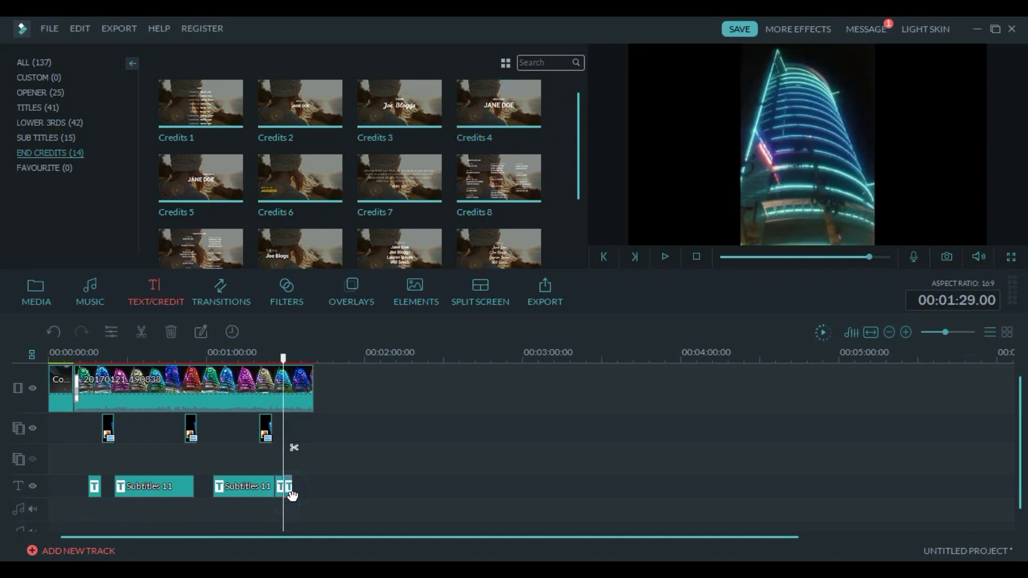
drag(297, 458, 289, 421)
key(Delete)
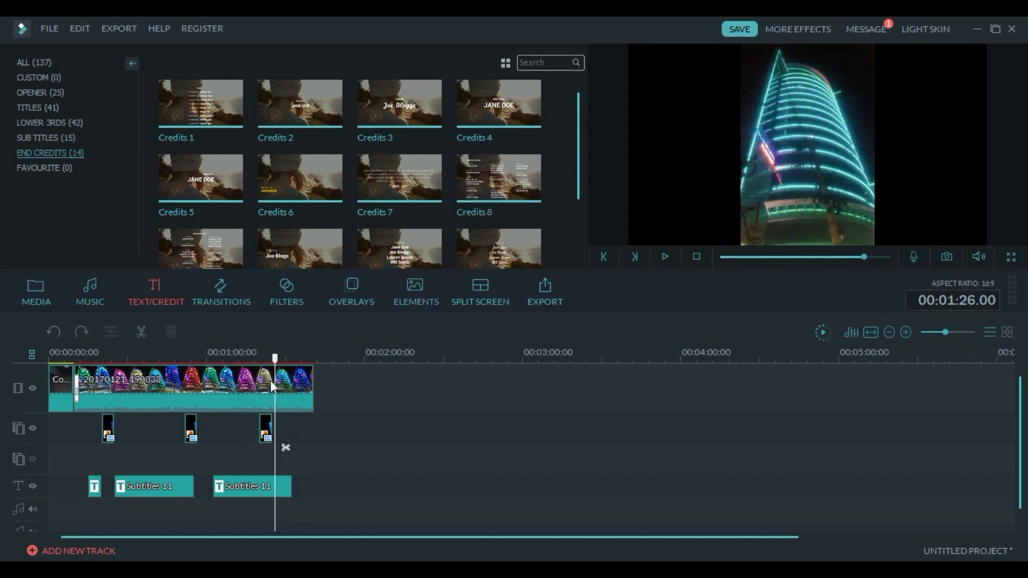
Place the Credits 4 template on the text track at the end of the main video clip and play it
drag(276, 364, 331, 371)
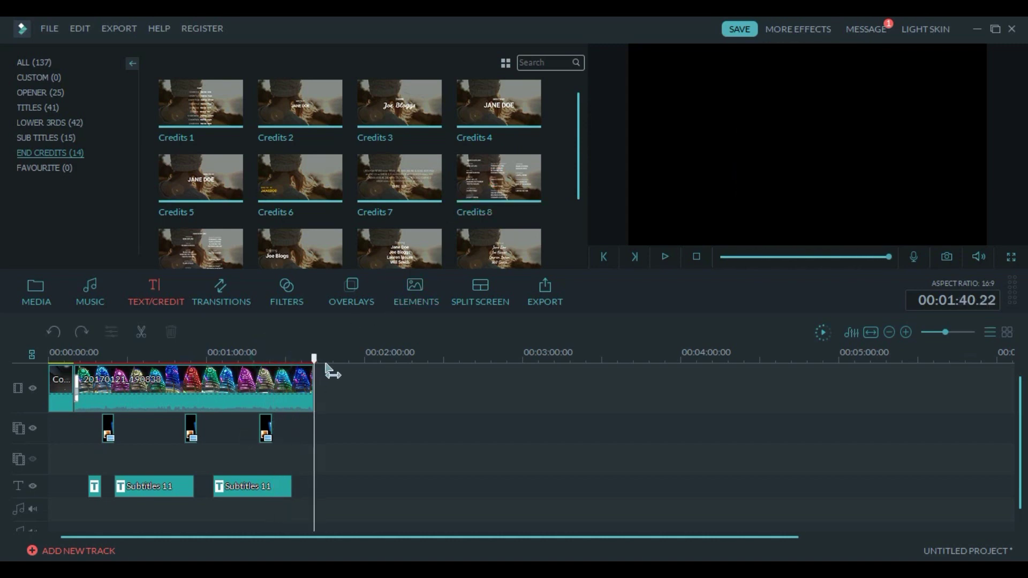
click(291, 395)
drag(77, 370, 321, 379)
click(303, 389)
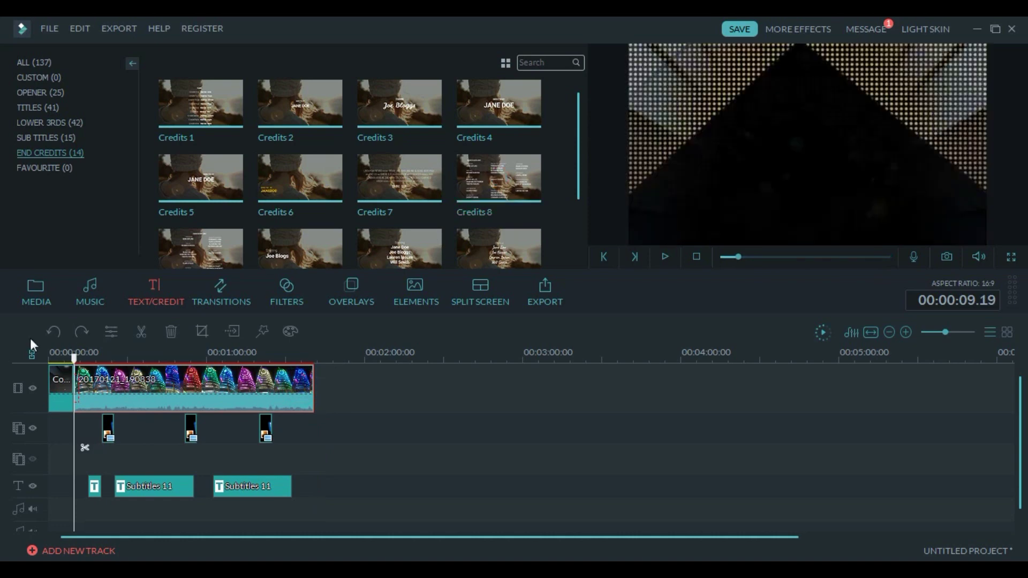
drag(73, 356, 113, 358)
drag(175, 366, 316, 359)
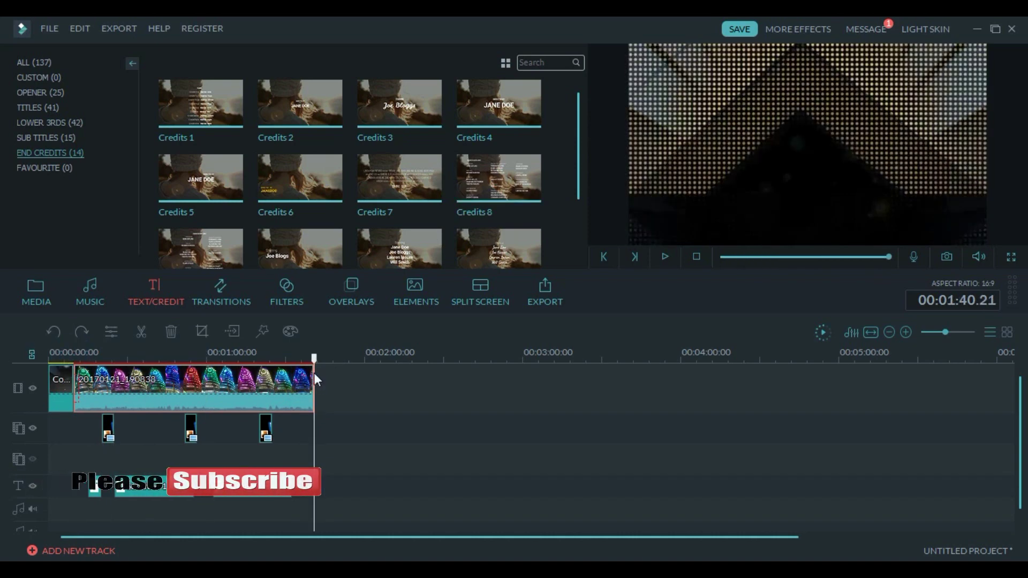
drag(480, 103, 313, 356)
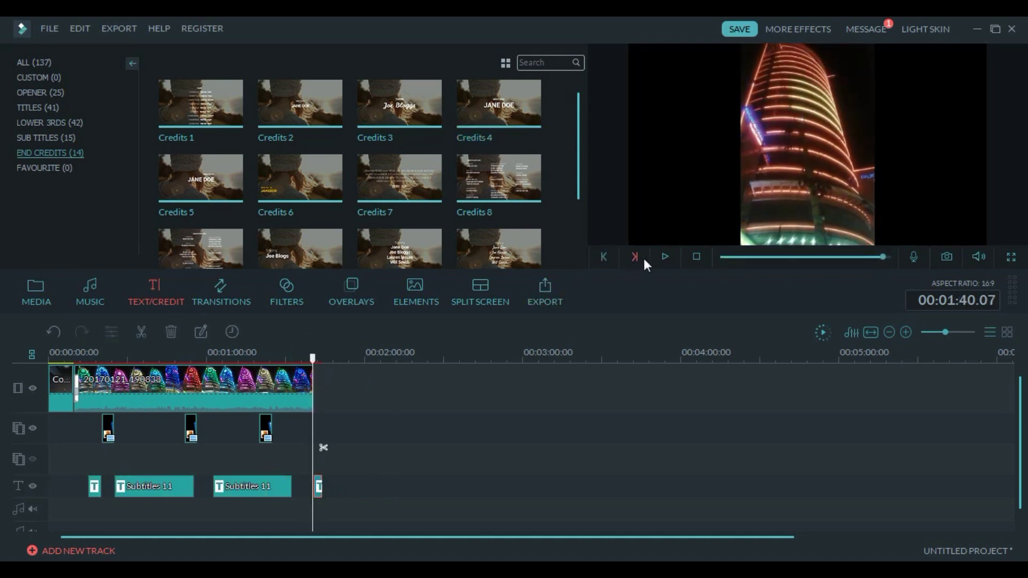
click(664, 257)
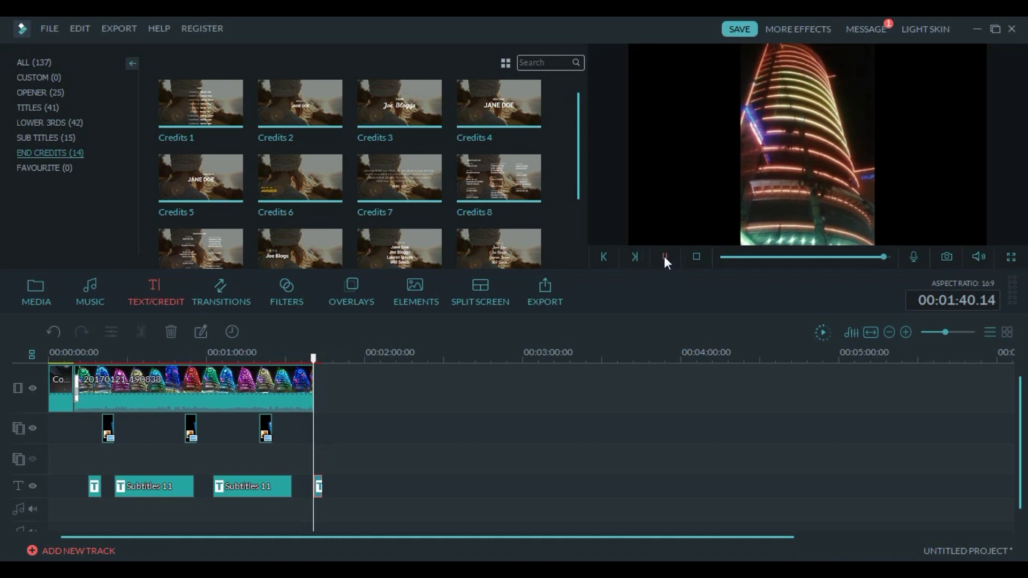
click(667, 255)
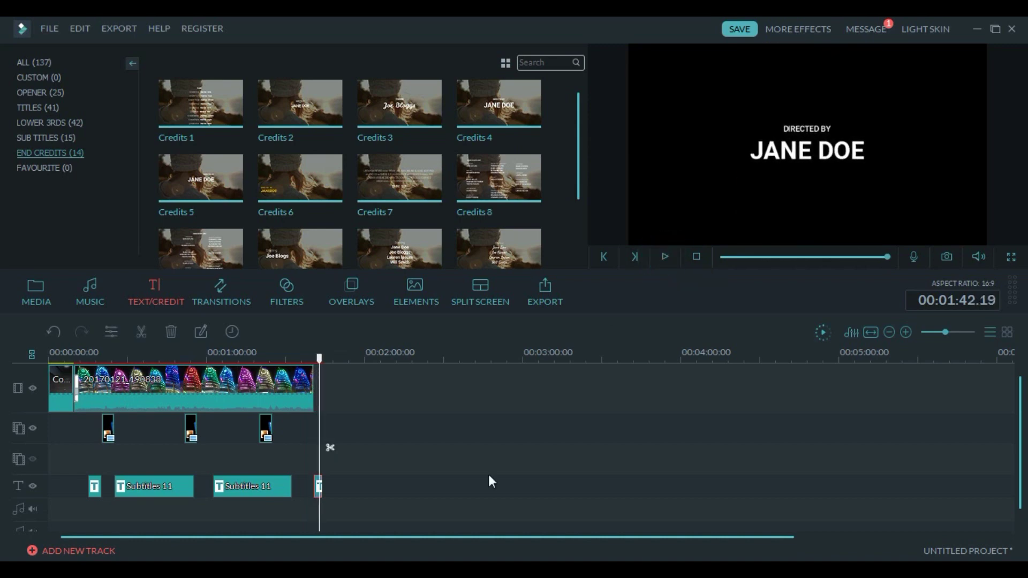
Enlarge the "Directed by" end credit text box in the video frame to about one and a half times its size
double_click(318, 486)
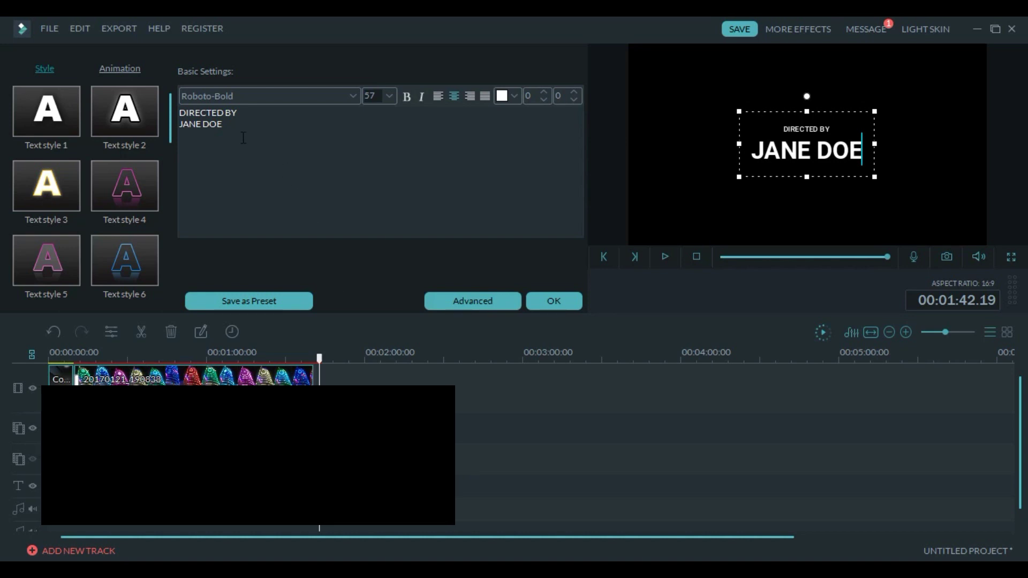
drag(250, 148, 178, 111)
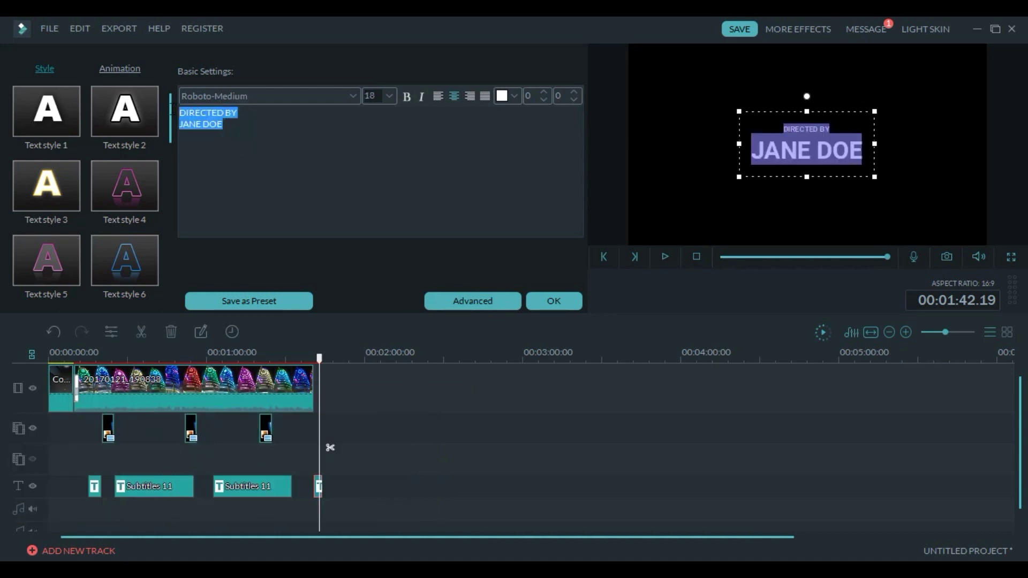
drag(740, 177, 713, 185)
drag(874, 184, 907, 200)
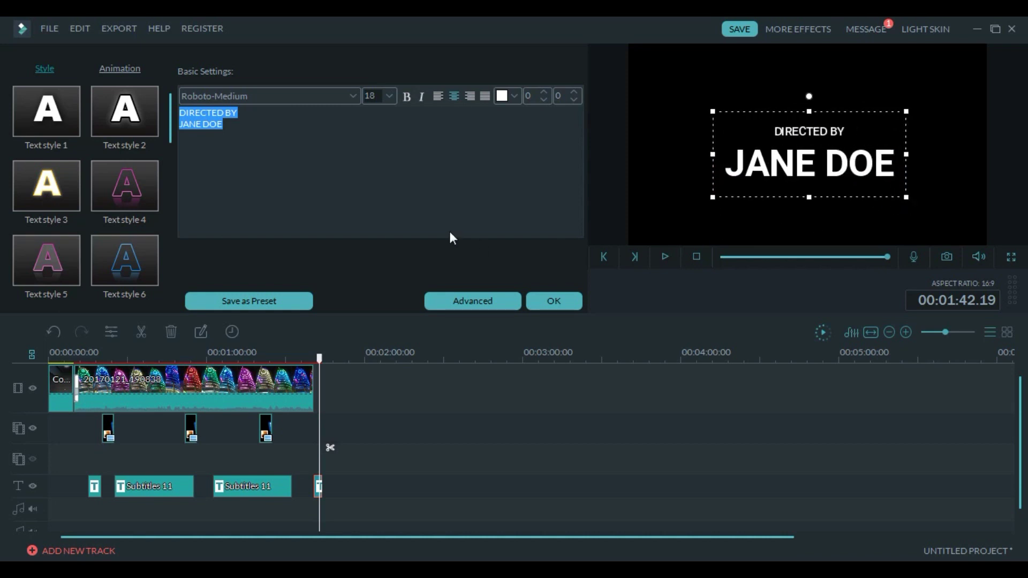
click(557, 302)
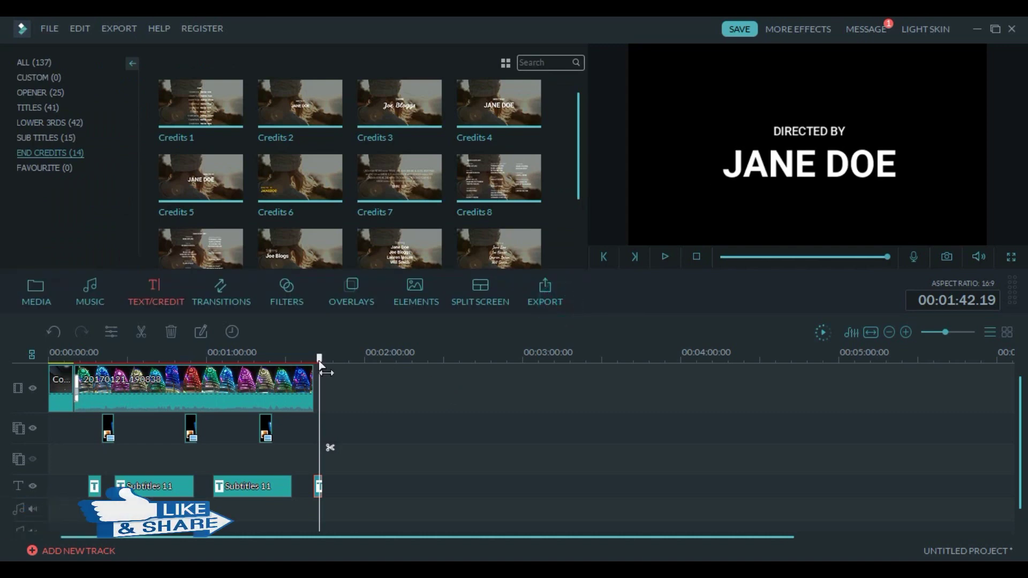
Play the video from 00:01:34.14 through the end credit to check the ending, and stop playback
drag(320, 360, 298, 360)
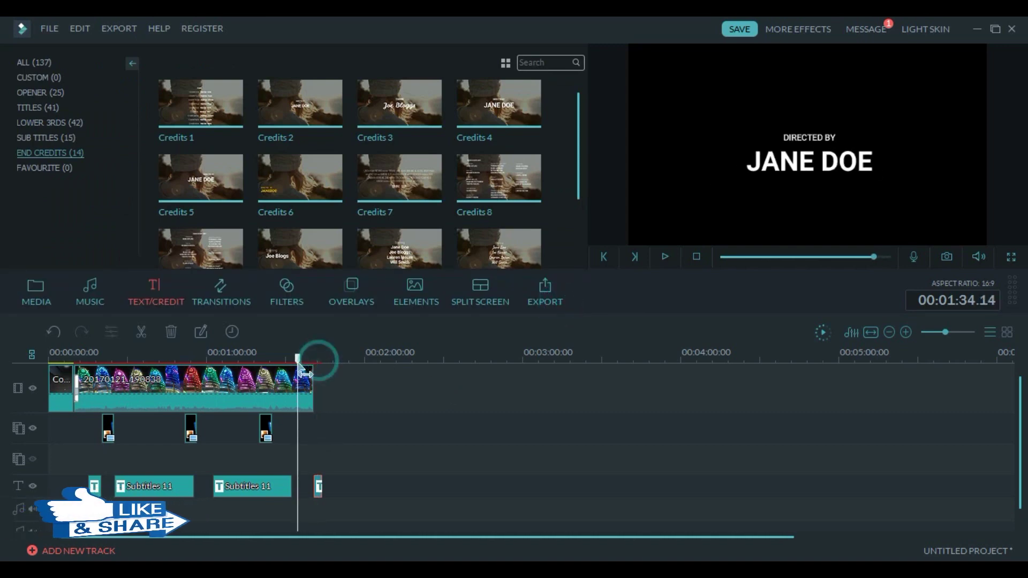
click(666, 258)
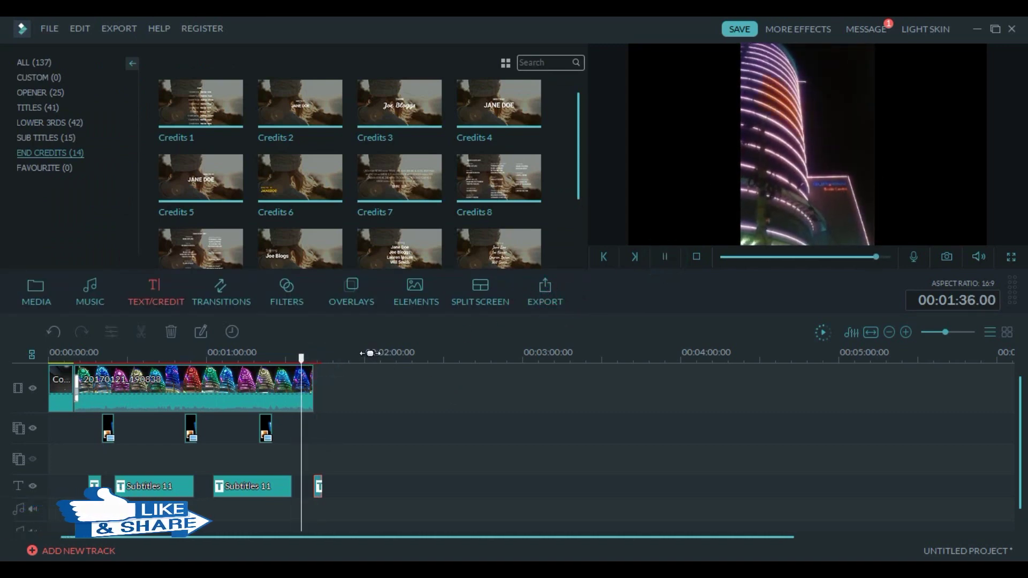
mouse_move(218, 121)
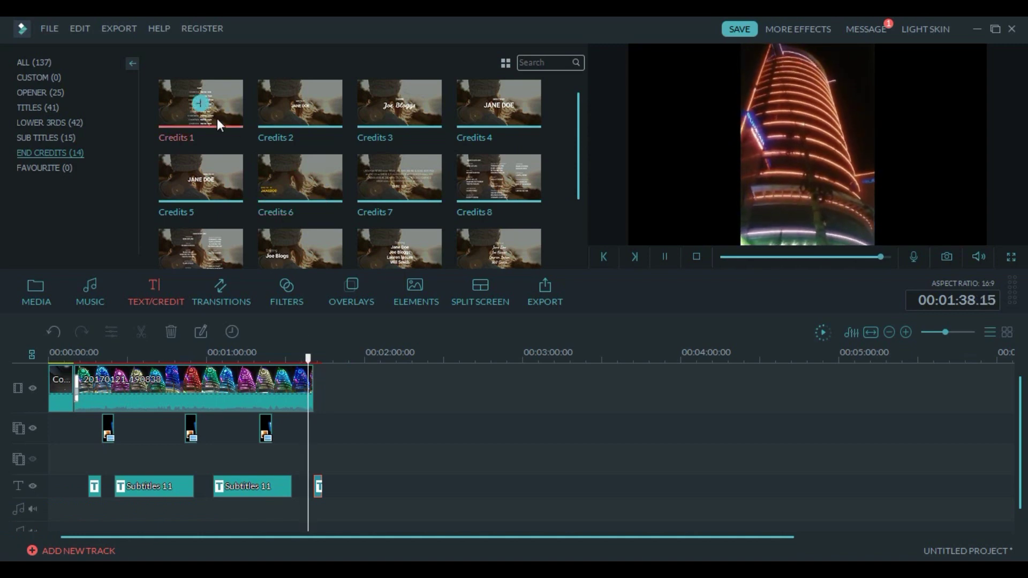
click(515, 170)
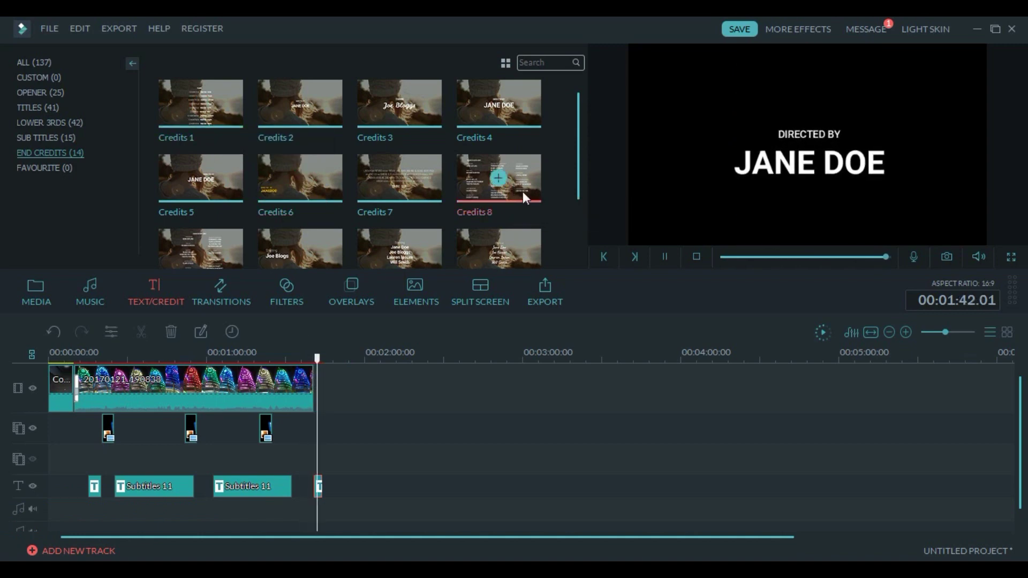
click(695, 257)
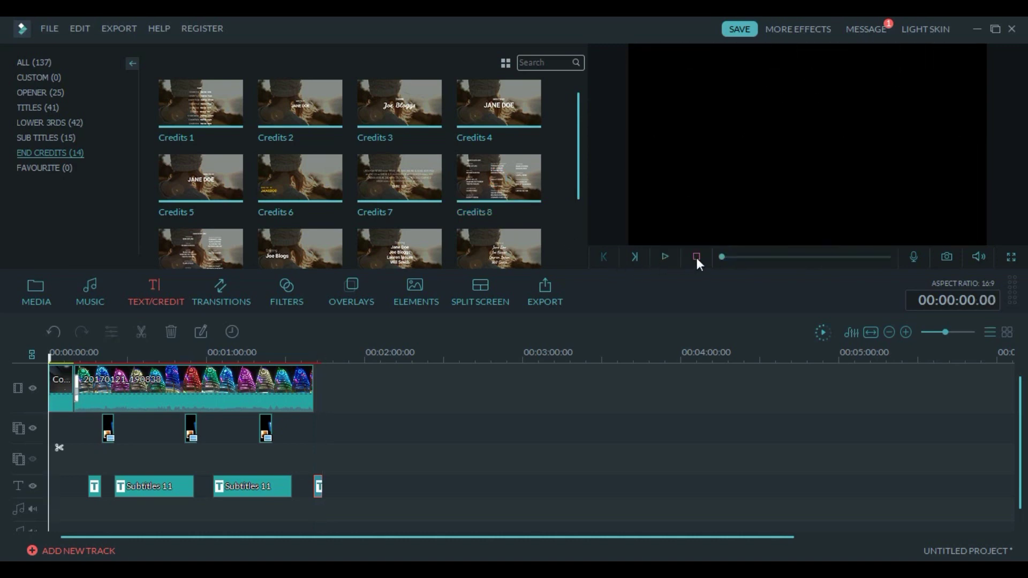
Preview the opening countdown from the start of the timeline, and stop with the playhead at 00:00:00.00
click(695, 257)
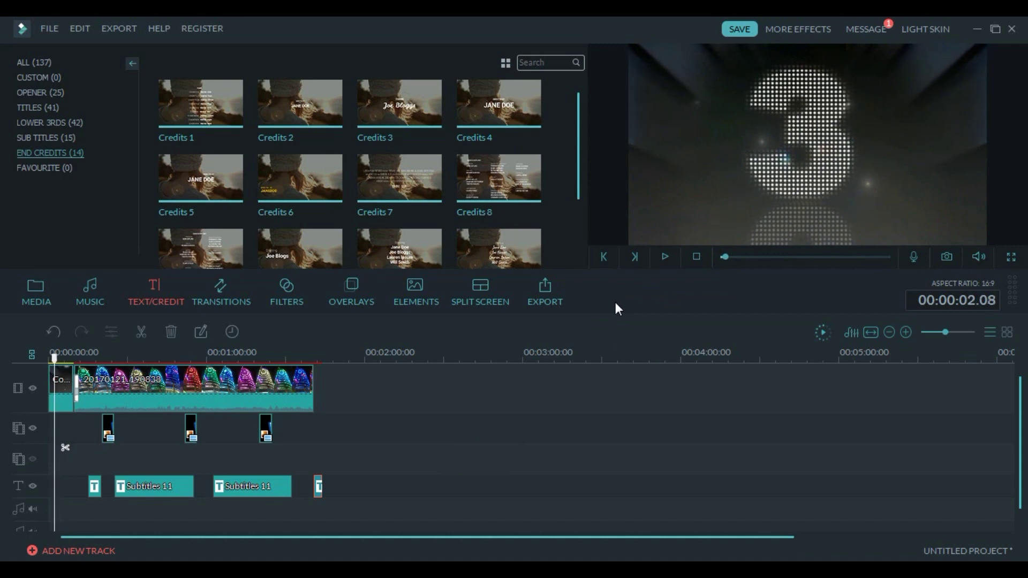
click(697, 256)
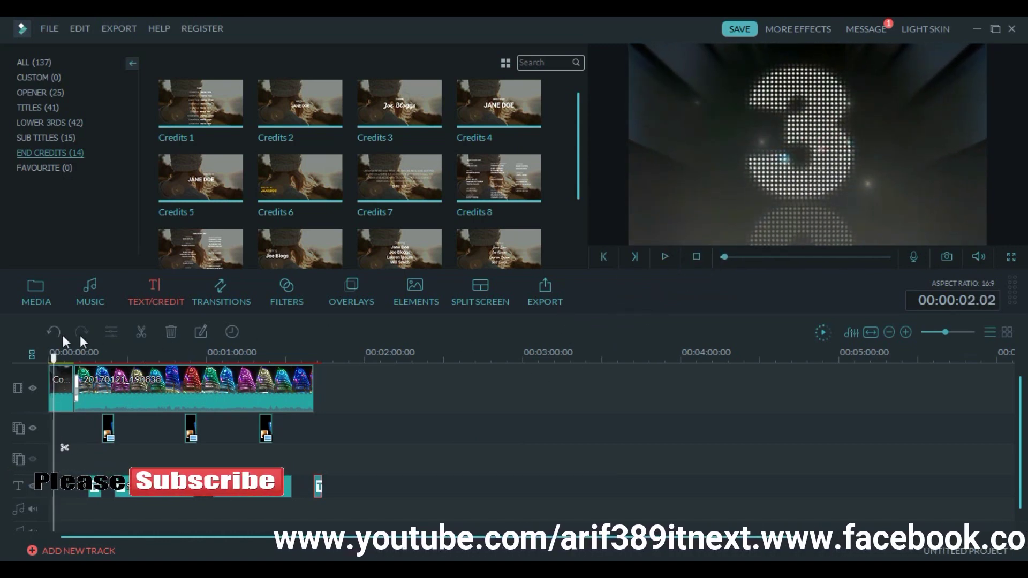
click(696, 257)
click(666, 257)
click(697, 257)
click(696, 257)
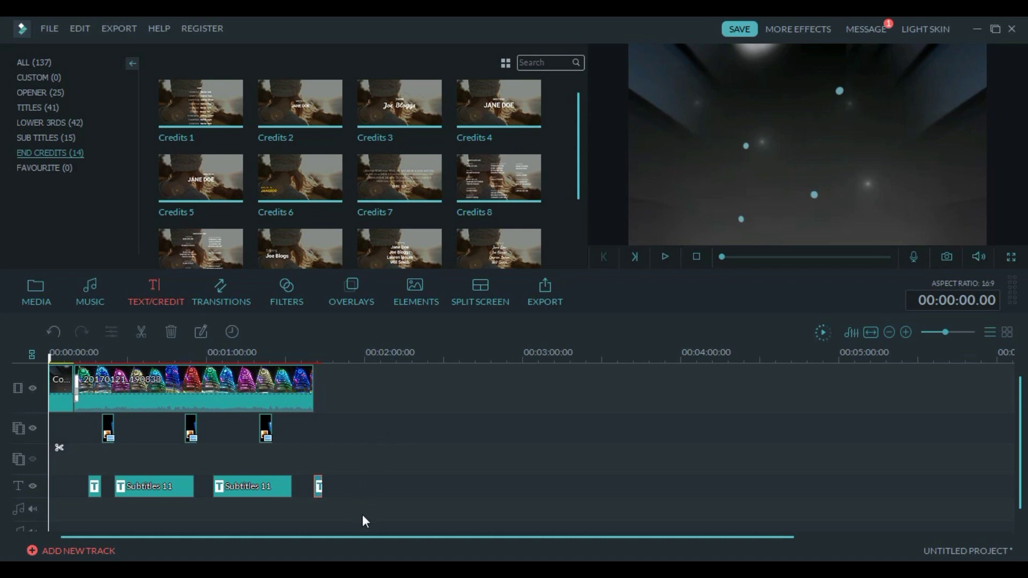
Select all clips on the timeline, and open the software registration dialog to examine it before closing it
drag(362, 515, 41, 356)
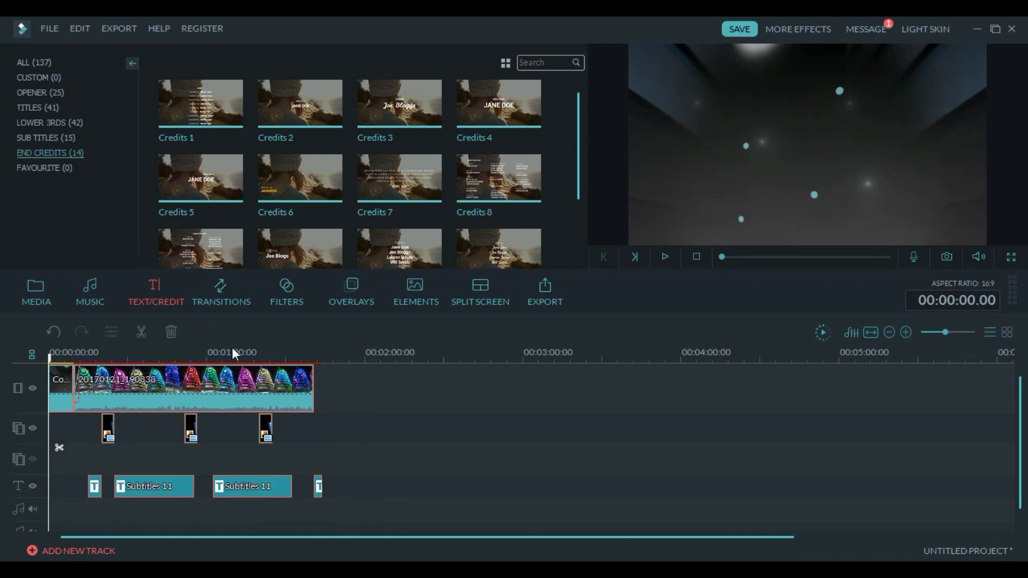
click(32, 289)
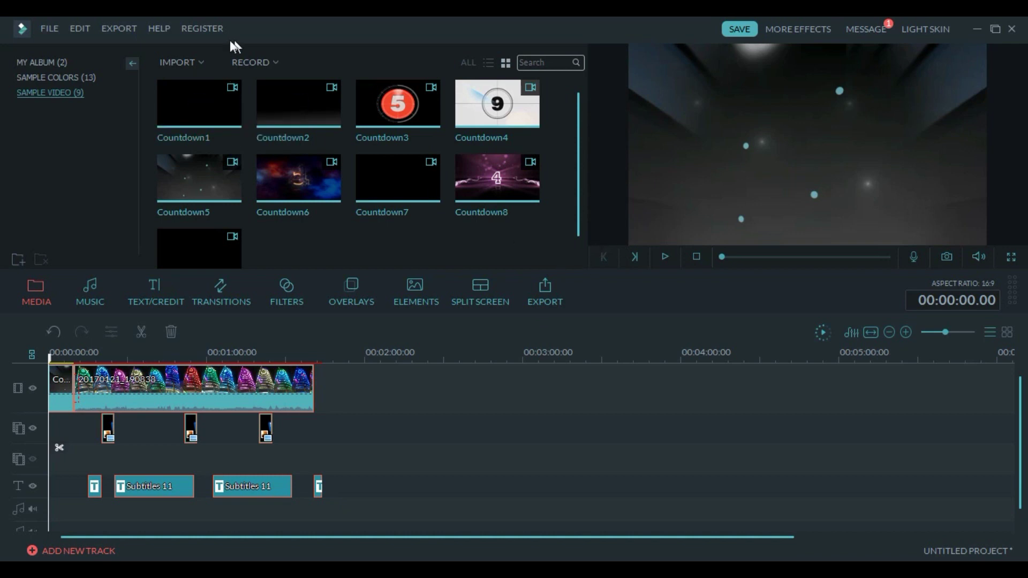
click(198, 30)
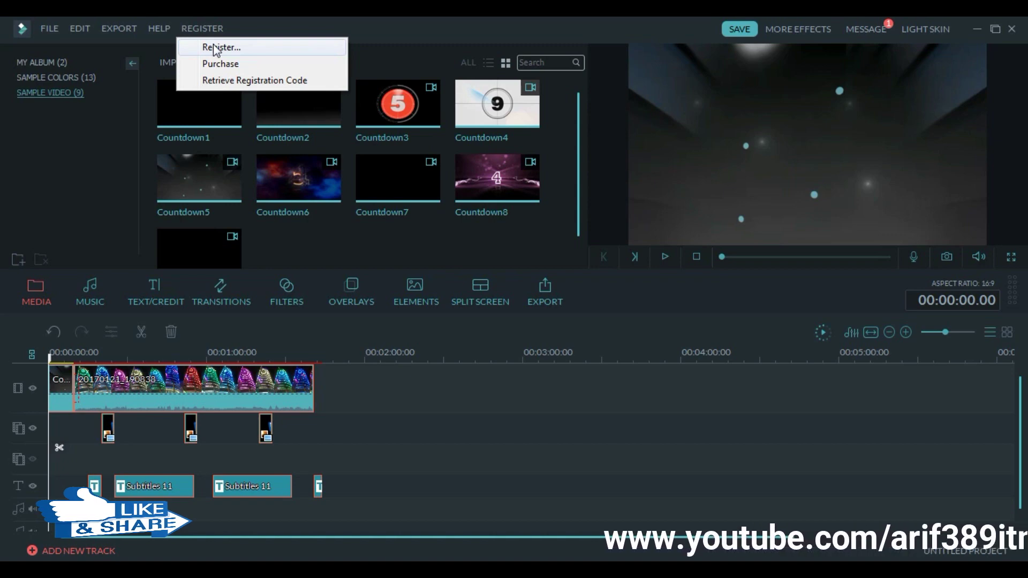
click(215, 50)
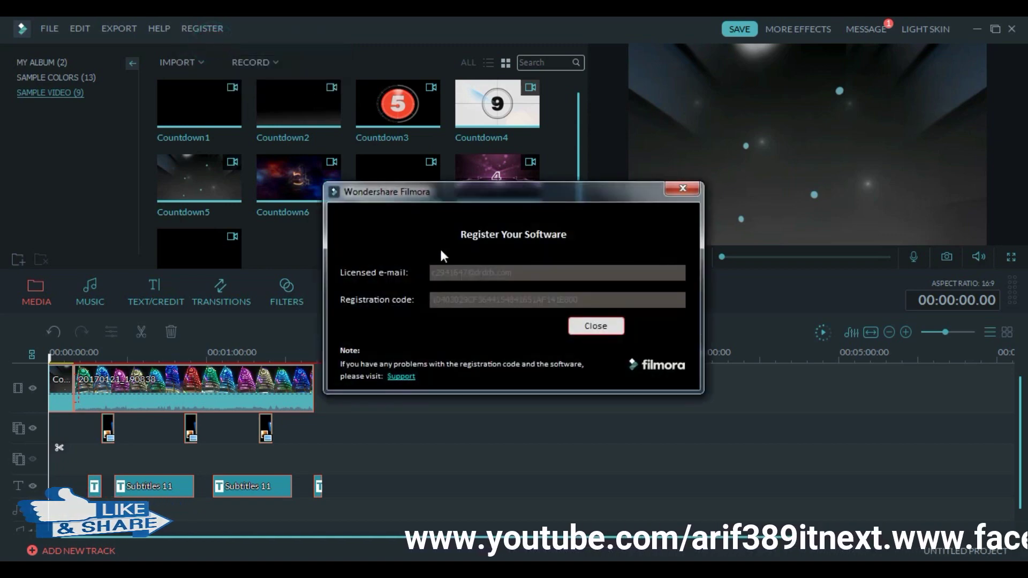
click(683, 189)
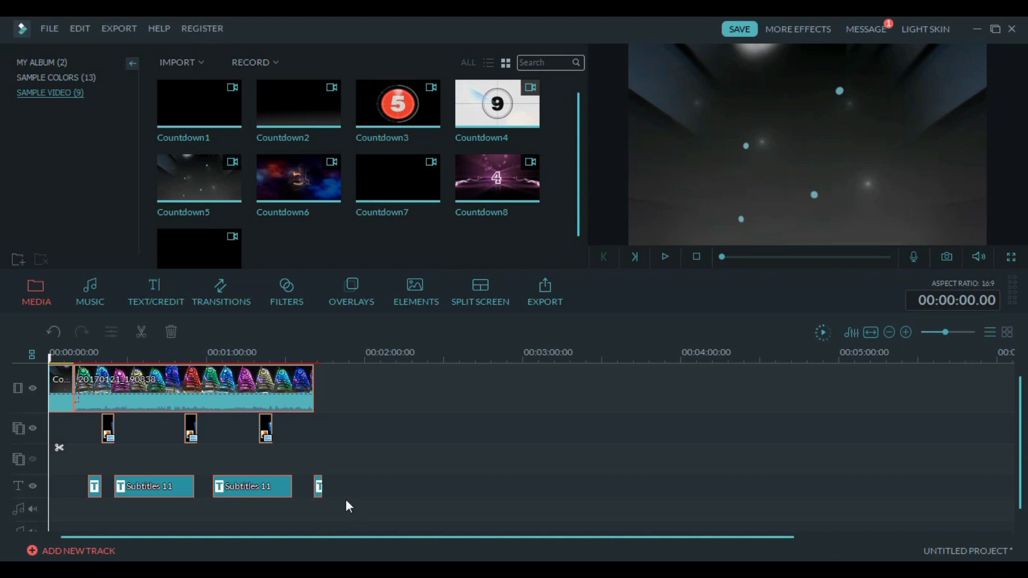
Select all timeline clips, open the WMV export settings, and show the available video resolutions
drag(345, 499, 16, 356)
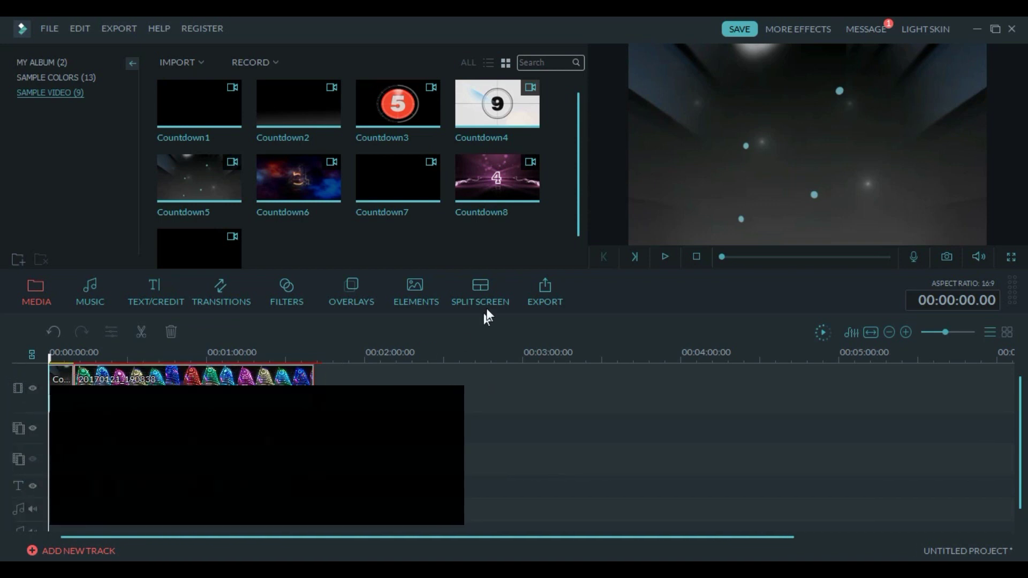
click(546, 289)
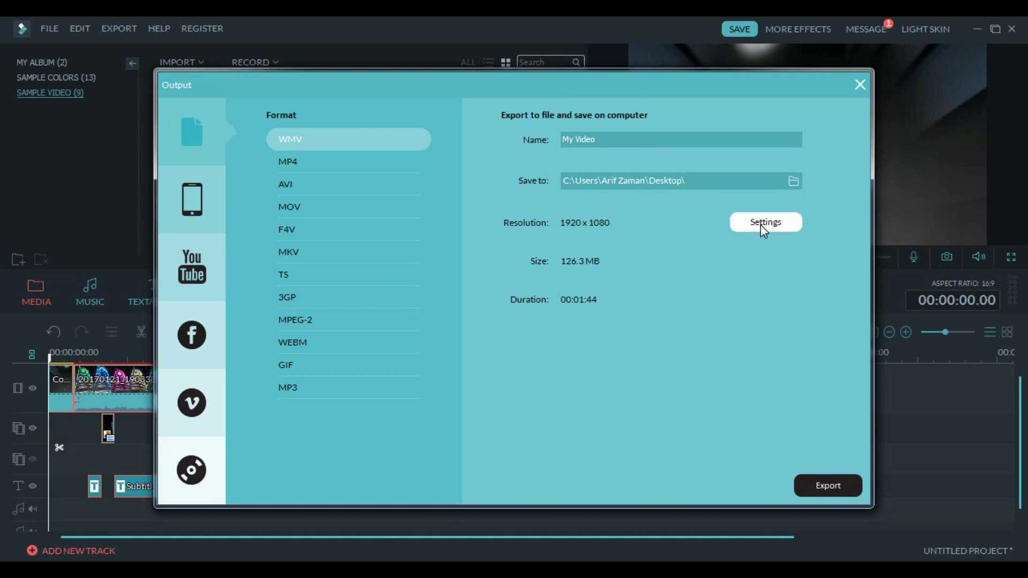
click(761, 224)
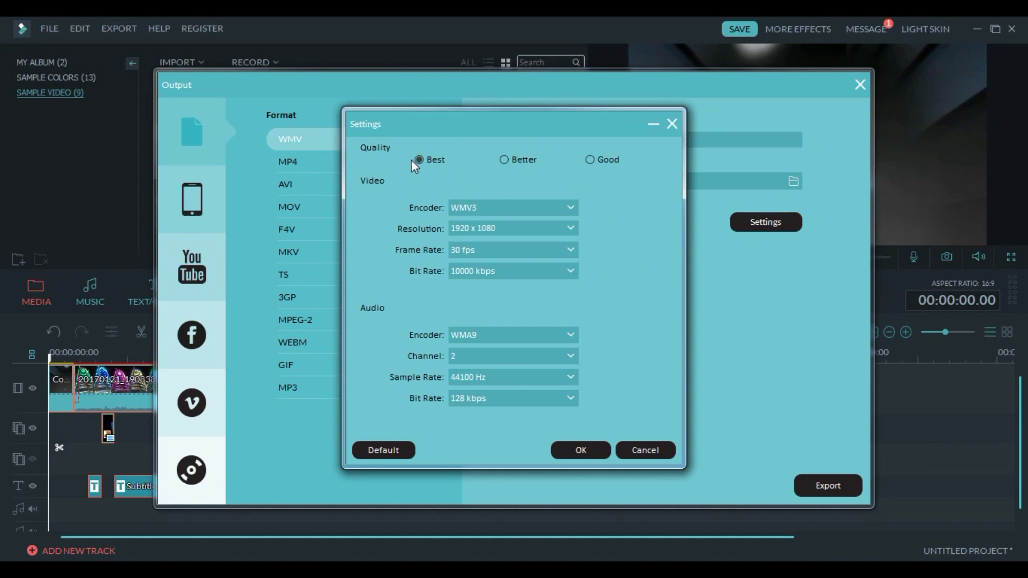
click(454, 230)
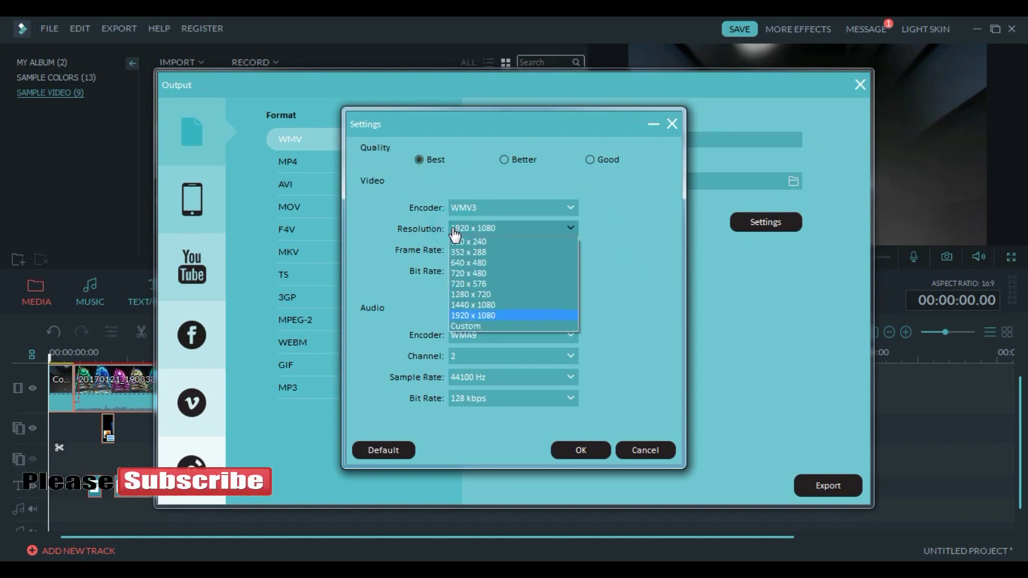